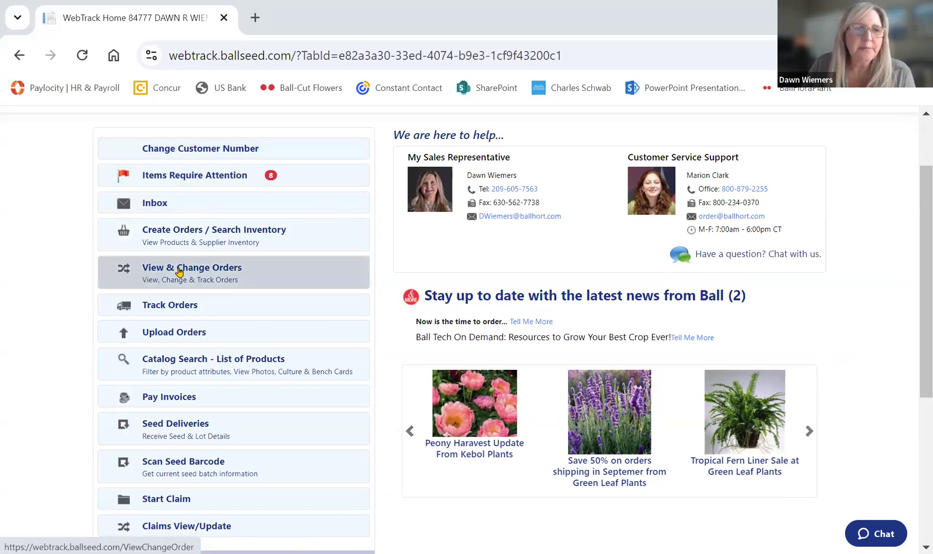
Search the existing orders with the default options and open the open plants order for editing
click(181, 272)
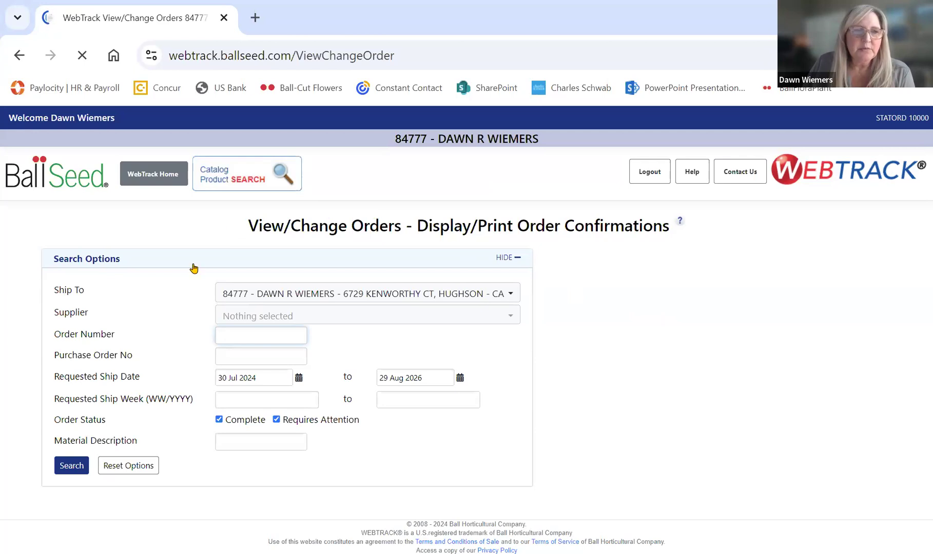
click(72, 465)
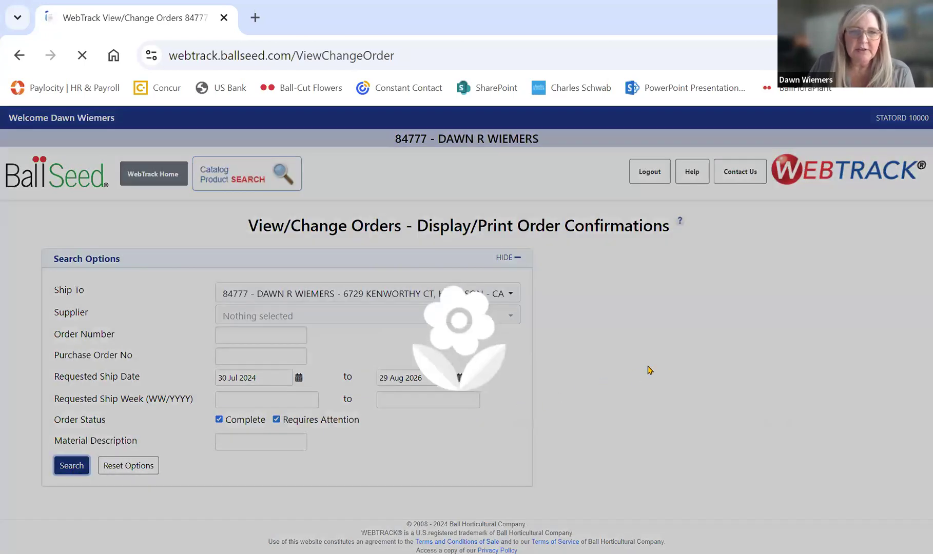
scroll(652, 367, down, 3)
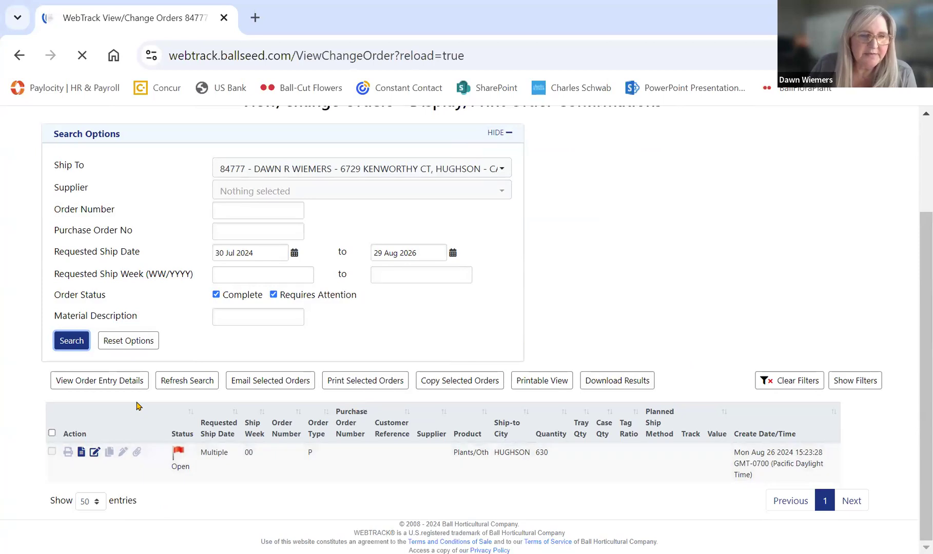
click(94, 453)
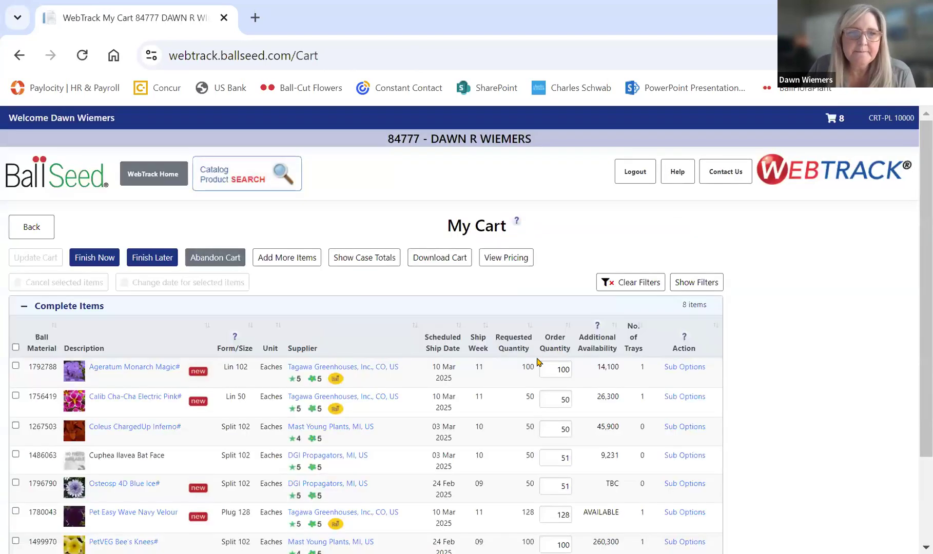
Sort the cart's complete items by supplier, and finally by ship week in ascending order
scroll(780, 354, down, 2)
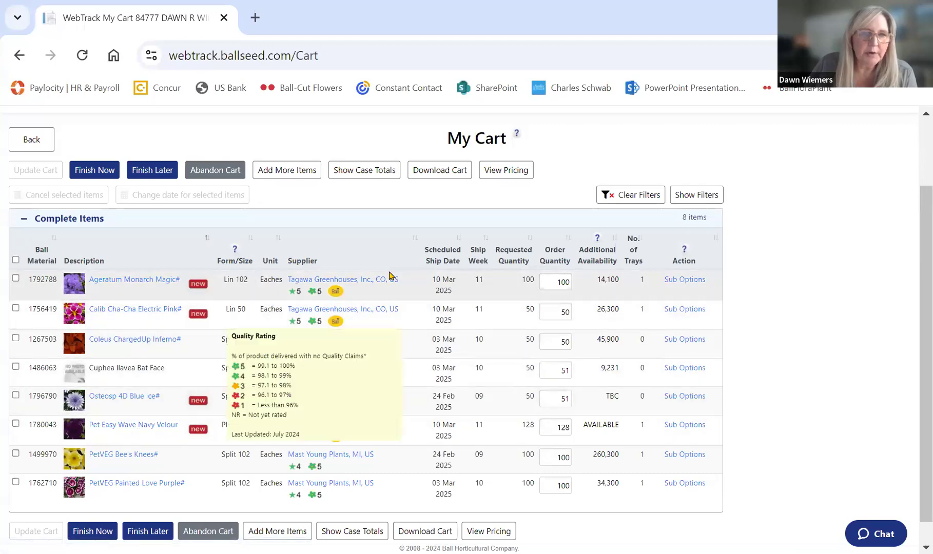
click(413, 238)
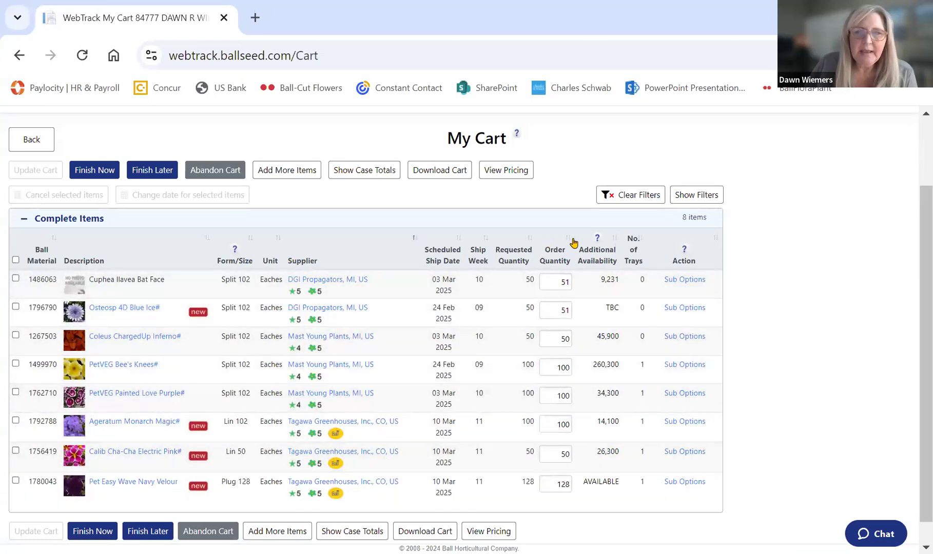
click(484, 241)
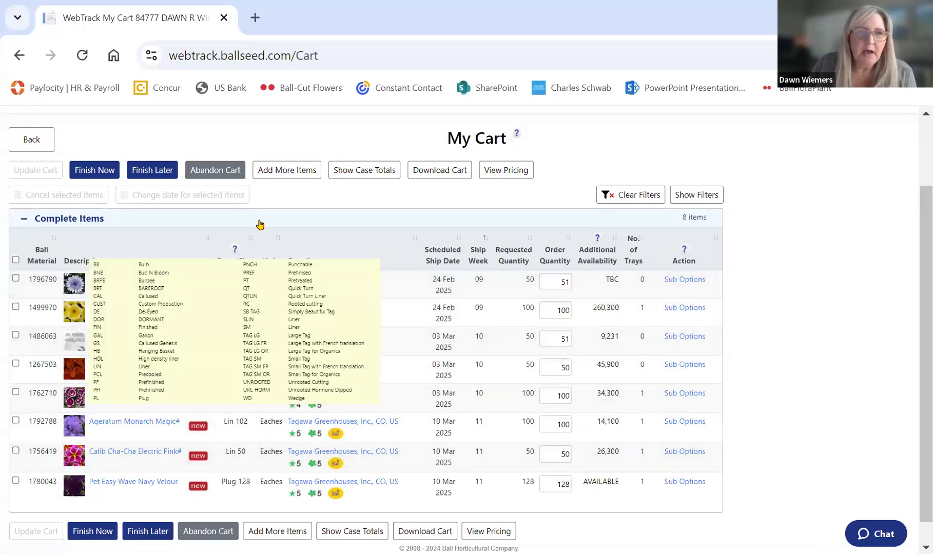
Review the cart's case totals by week for each supplier and close the overview
click(354, 177)
scroll(429, 378, down, 2)
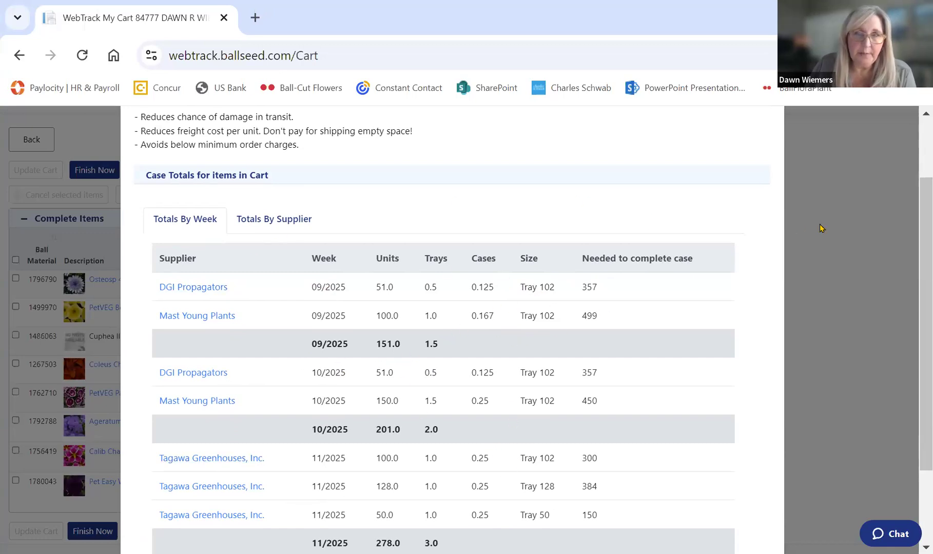
key(ctrl+a)
scroll(702, 348, down, 2)
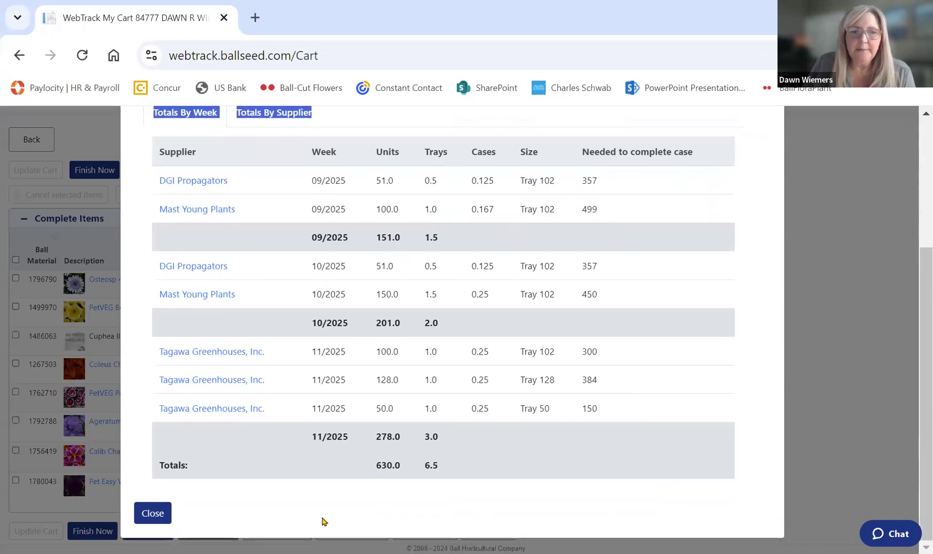
click(142, 515)
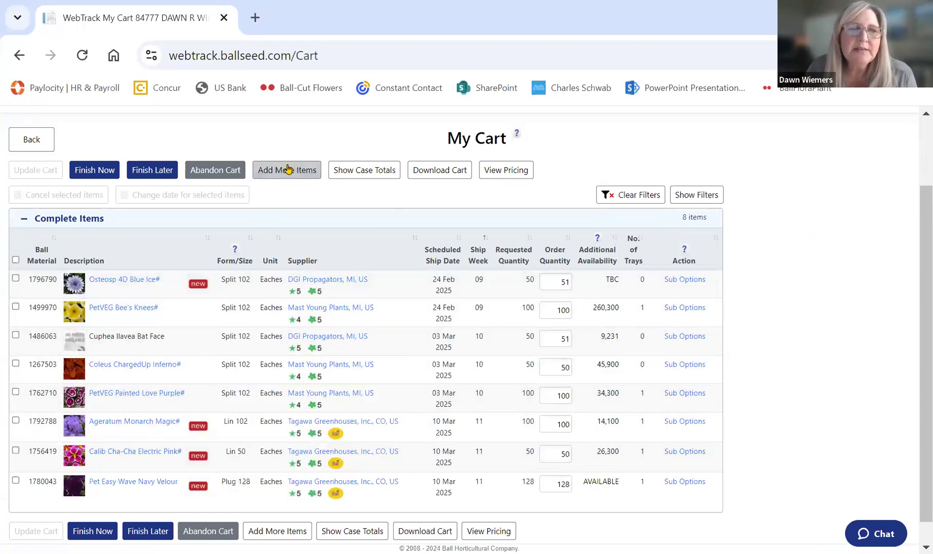
Start adding more items to the cart and search the products for "Ange fla bla"
click(288, 169)
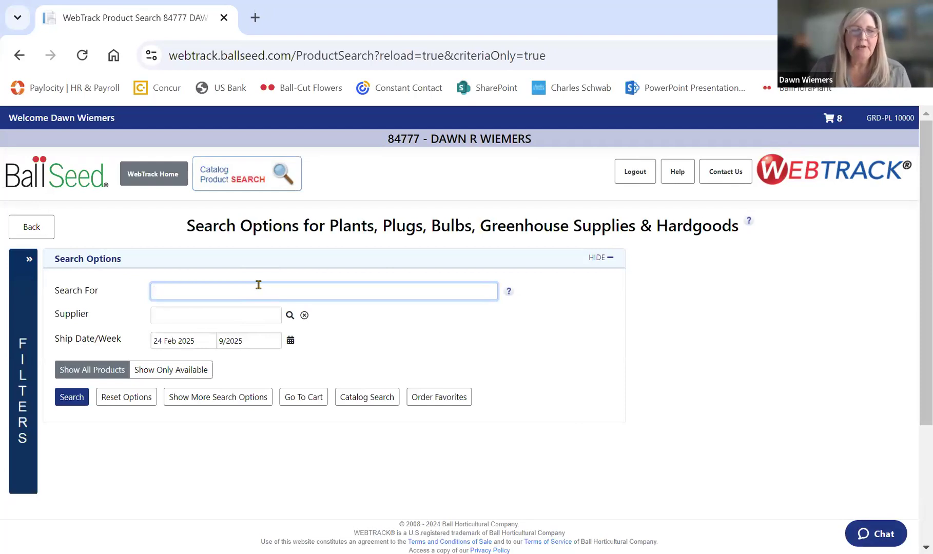
text(Ang)
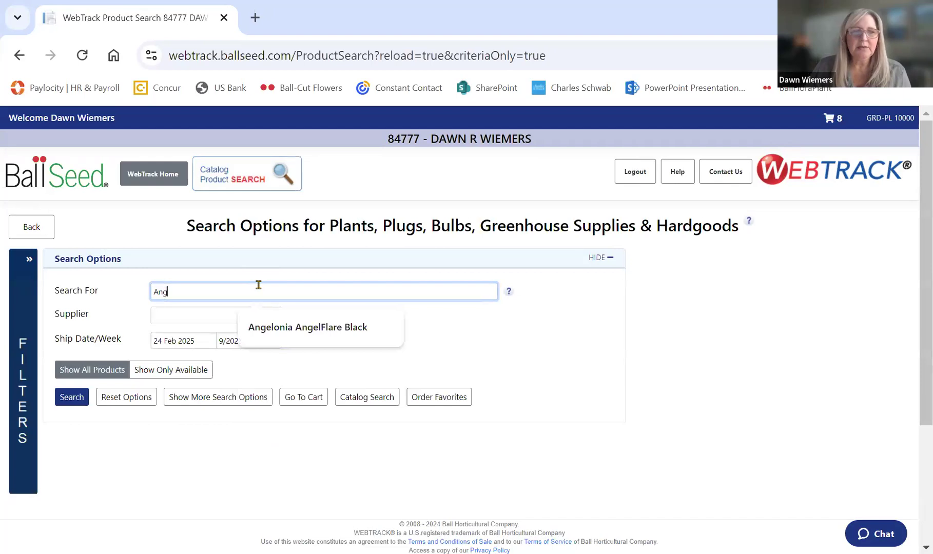
text(e)
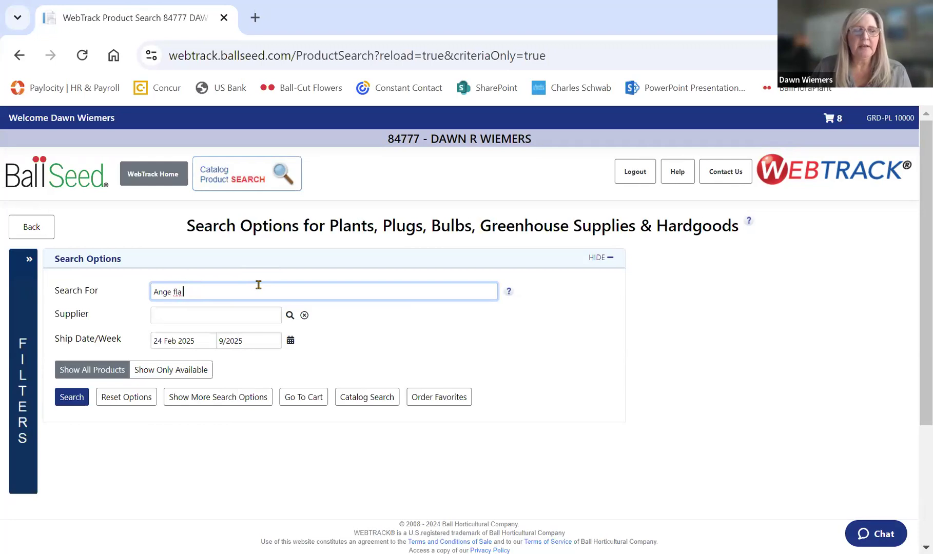
text(fla bla)
key(Return)
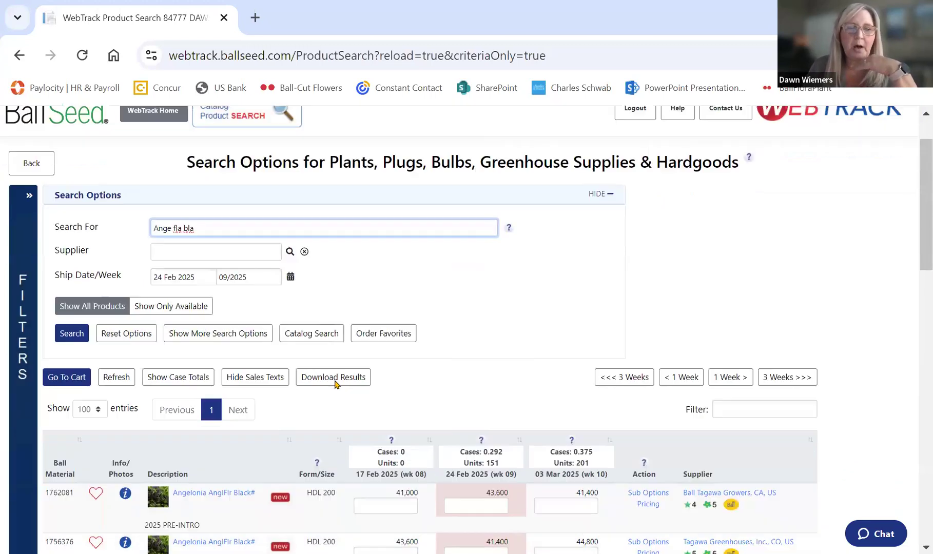
scroll(271, 358, down, 5)
scroll(318, 351, up, 5)
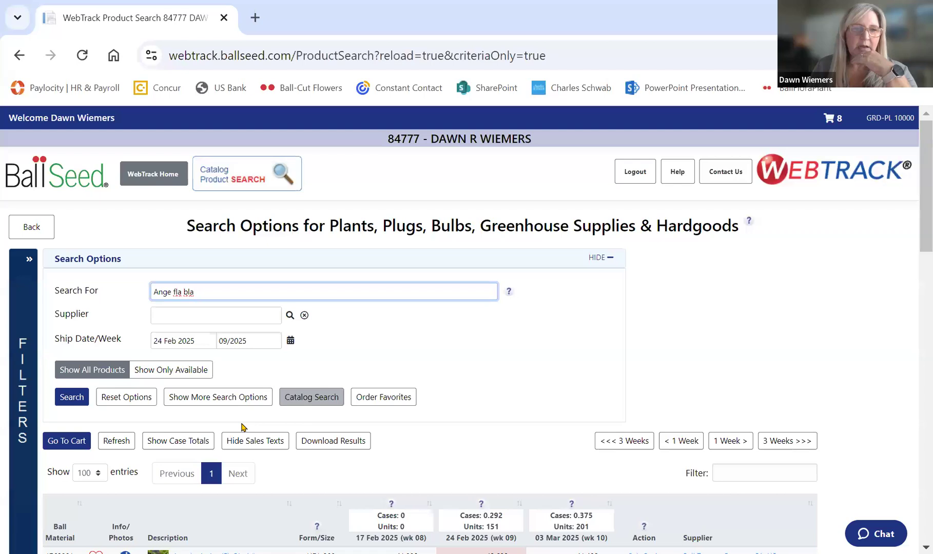
Check the case totals from the product search to see which suppliers are already in the cart
click(174, 442)
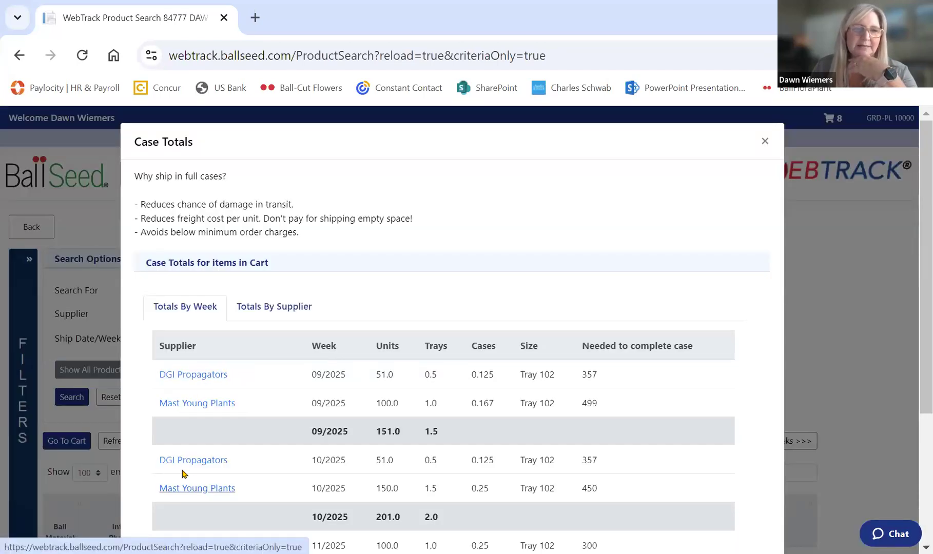
scroll(199, 490, down, 3)
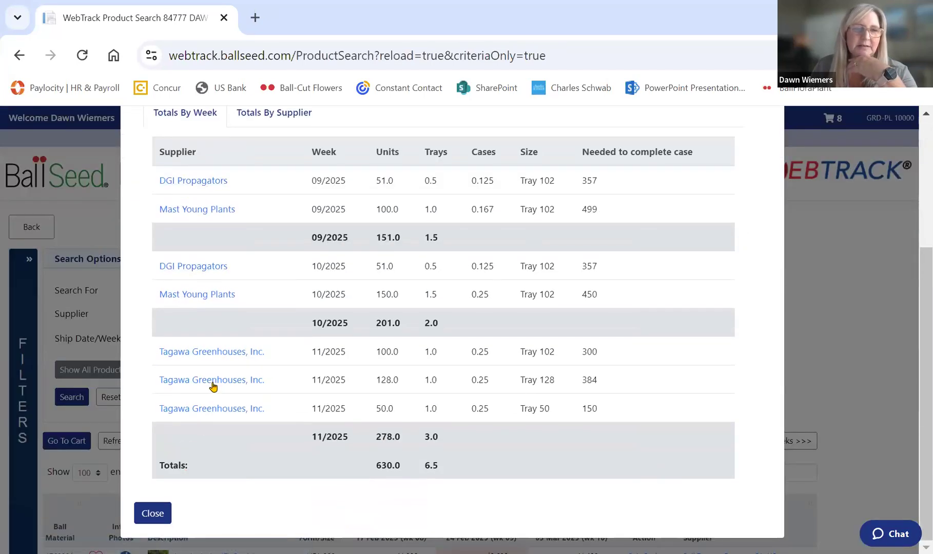
click(152, 514)
Open the supplier list, check which suppliers lie within 500 miles, and restore the list to all suppliers
click(290, 316)
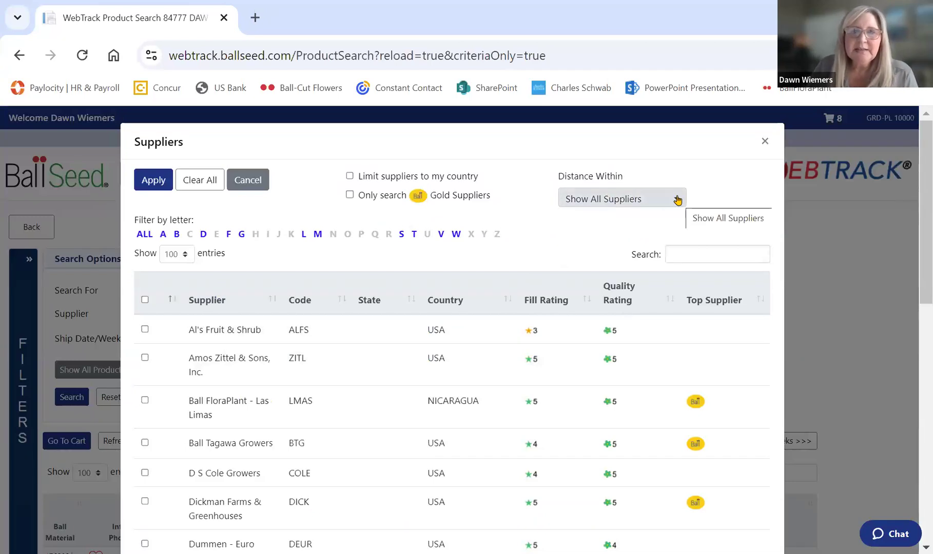
click(677, 201)
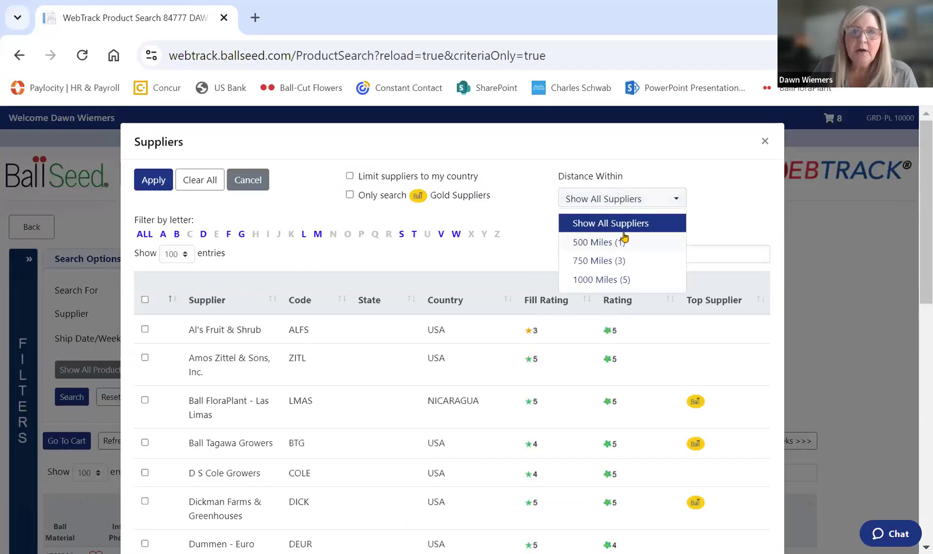
click(585, 245)
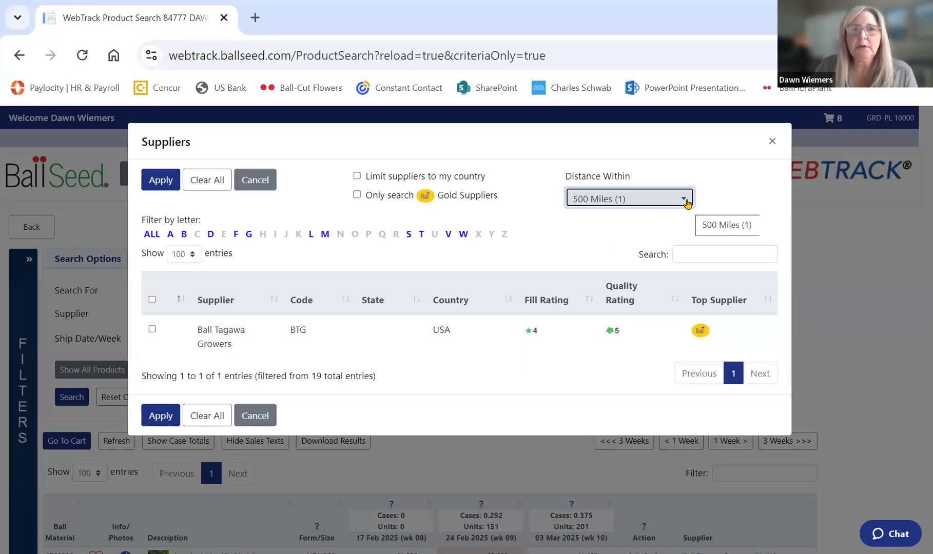
click(686, 202)
click(657, 221)
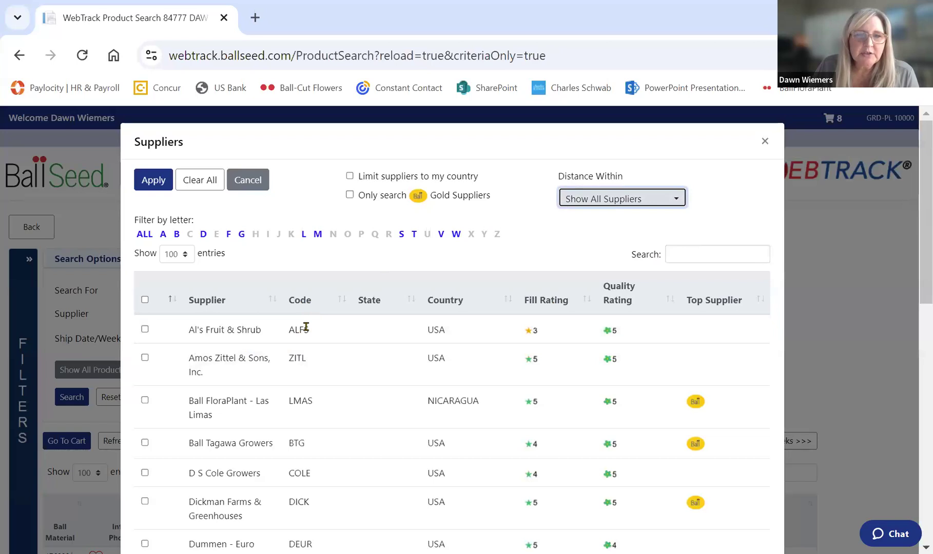
Select Mast Young Plants in the supplier list
scroll(337, 411, down, 3)
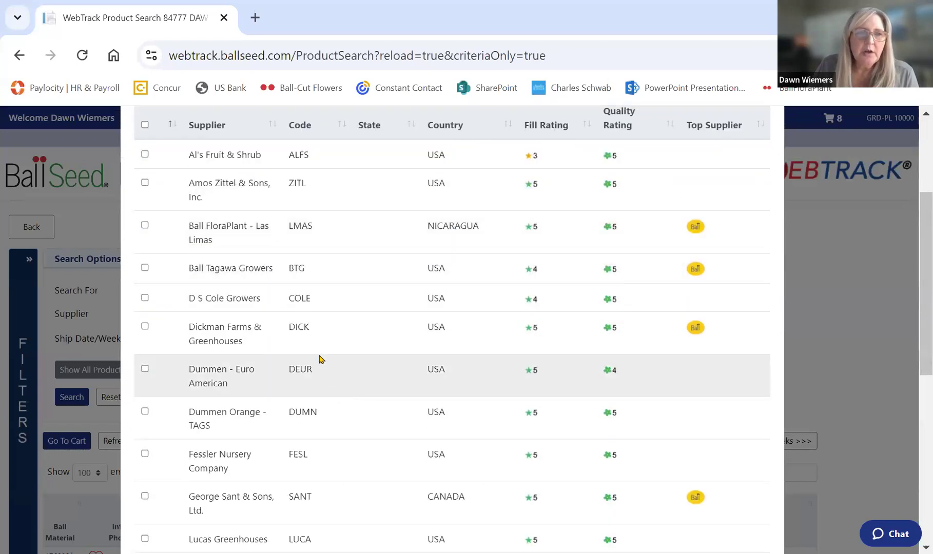
scroll(217, 226, up, 1)
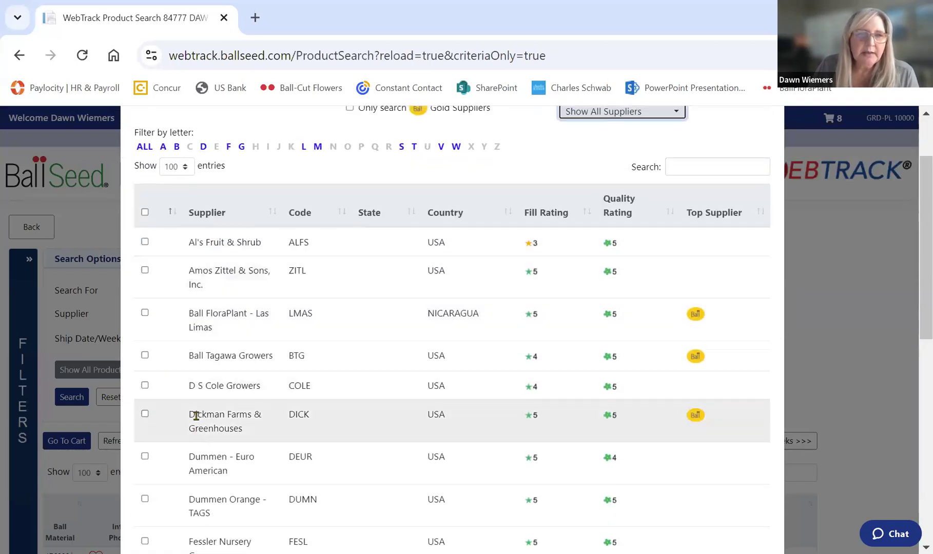
scroll(181, 426, down, 2)
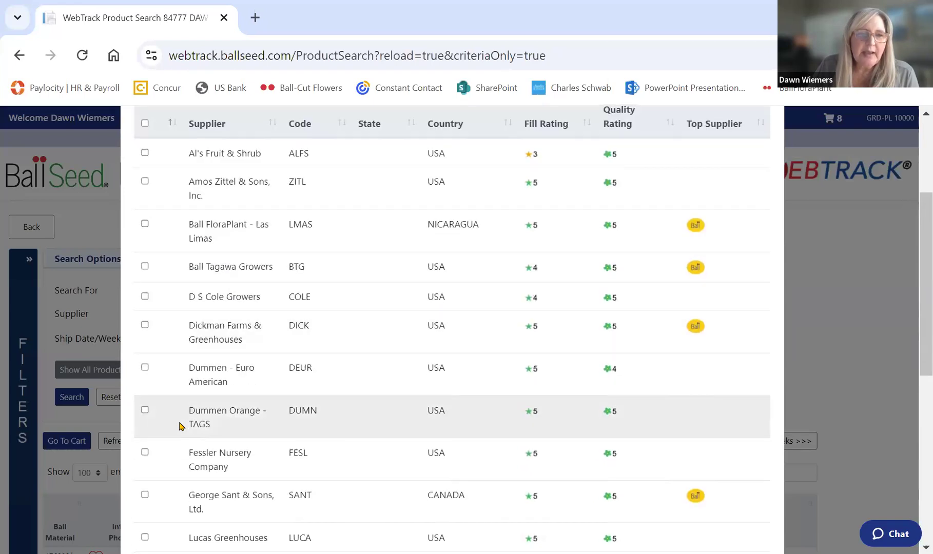
scroll(183, 308, down, 2)
scroll(205, 385, down, 2)
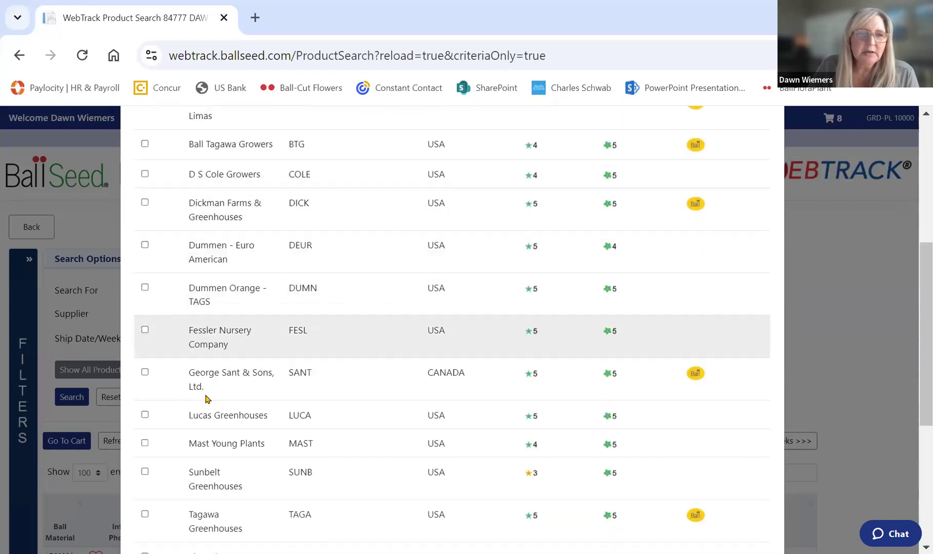
click(146, 393)
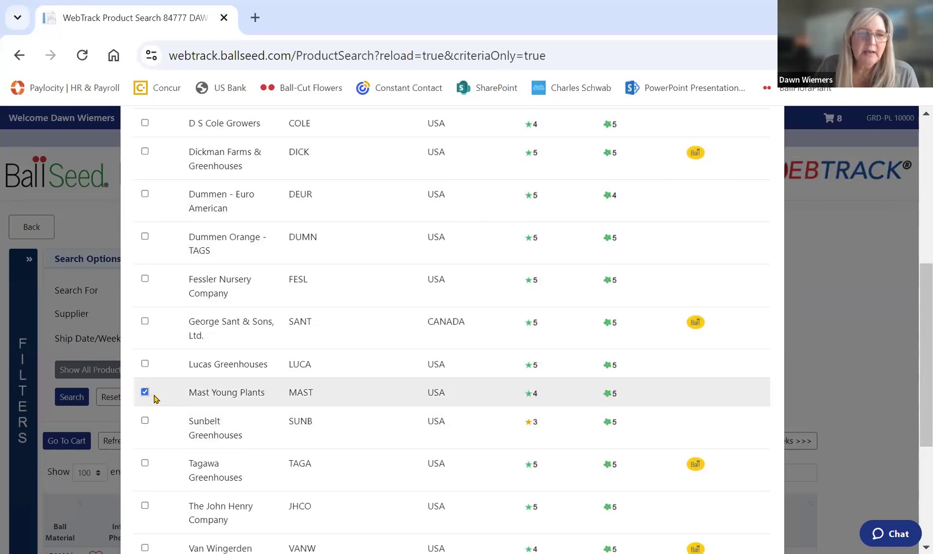
Add Tagawa Greenhouses to the supplier selection, apply it, and rerun the product search
scroll(155, 400, down, 4)
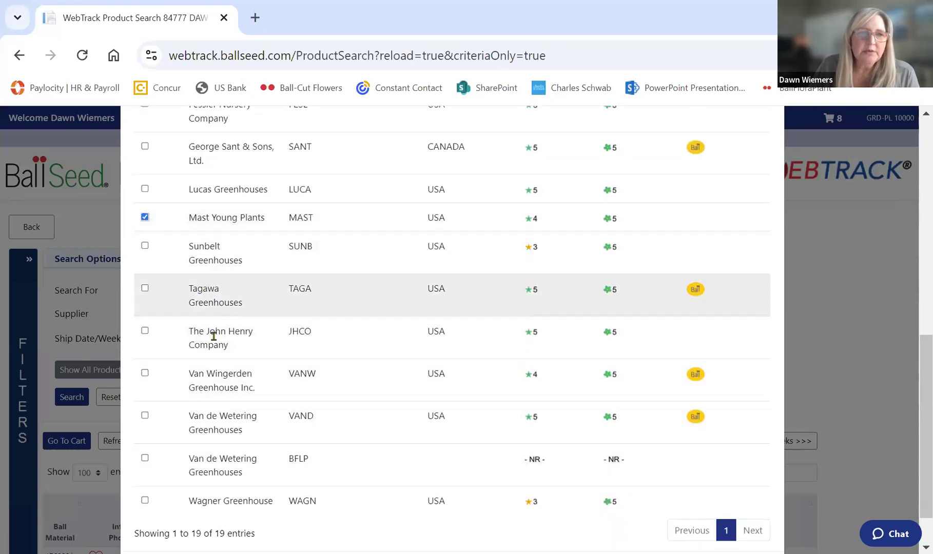
scroll(245, 405, up, 2)
scroll(240, 394, up, 2)
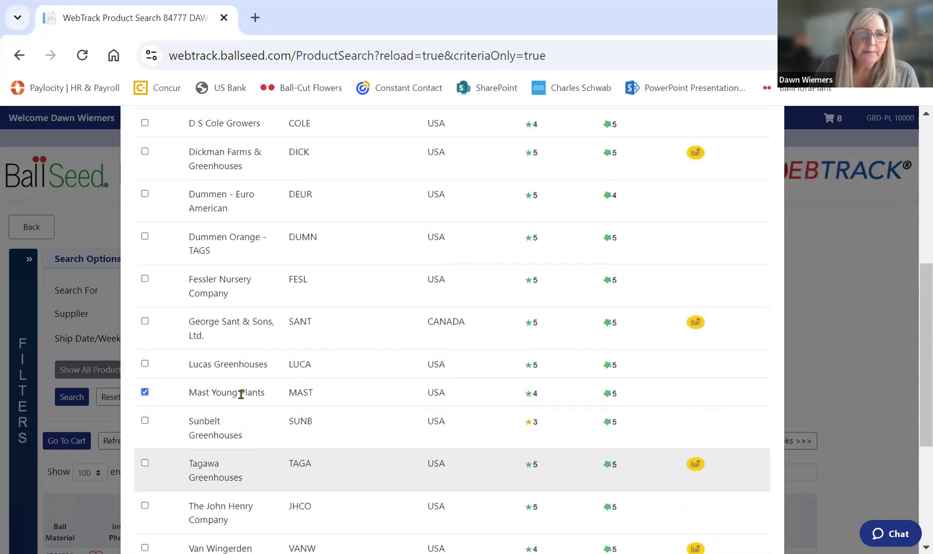
scroll(240, 359, up, 2)
scroll(234, 329, down, 5)
scroll(232, 330, down, 1)
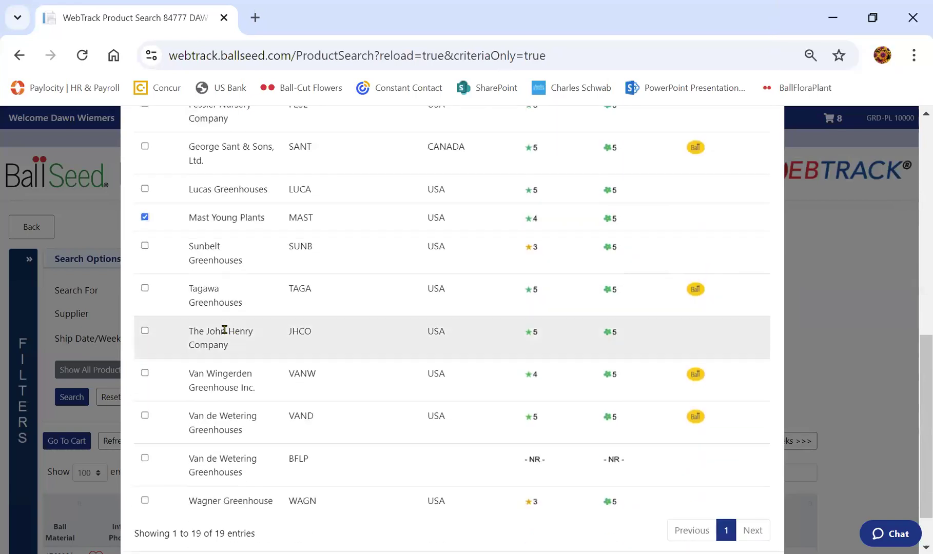
click(145, 288)
scroll(213, 312, down, 2)
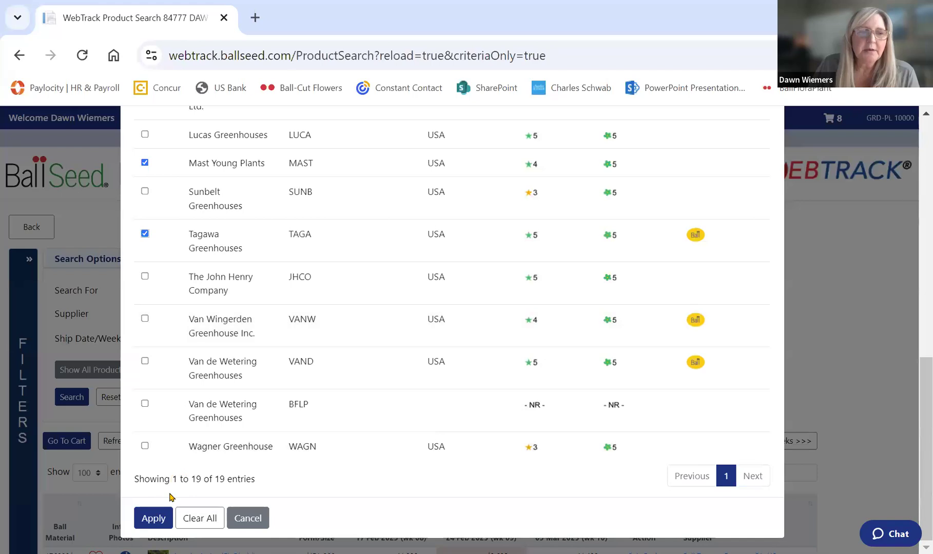
click(152, 517)
click(71, 397)
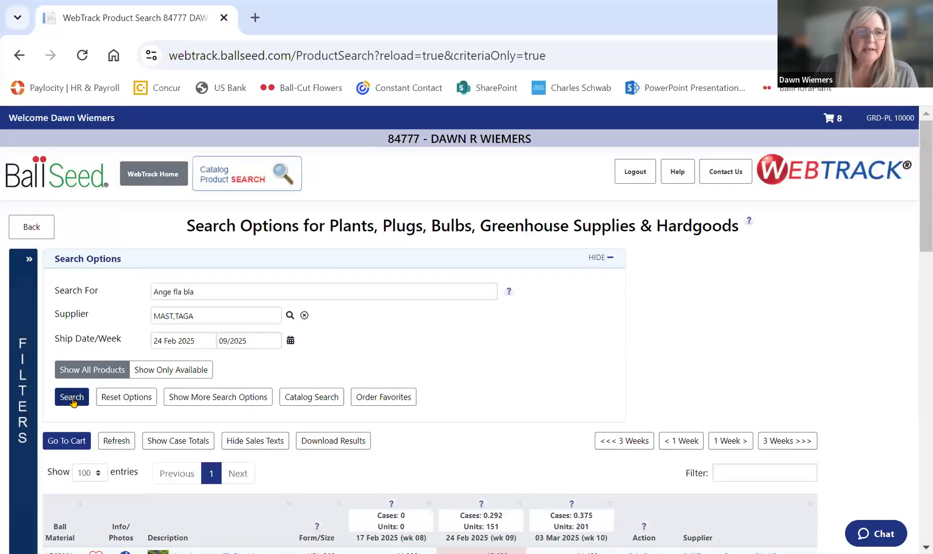
Check the week 09 pricing of Tagawa Greenhouses' black Angelonia in the Lin 102 and Lin 50 sizes
scroll(511, 390, down, 5)
scroll(513, 391, down, 2)
scroll(437, 337, up, 2)
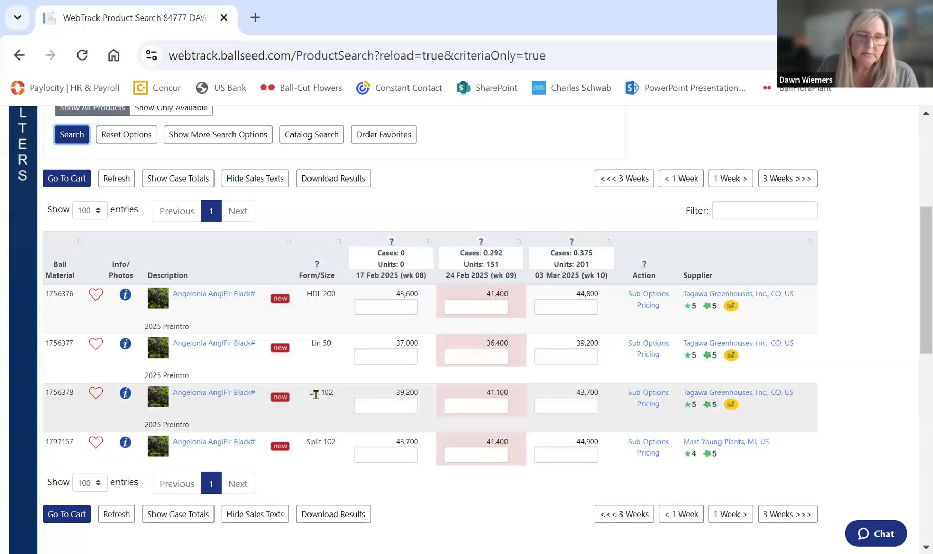
click(649, 405)
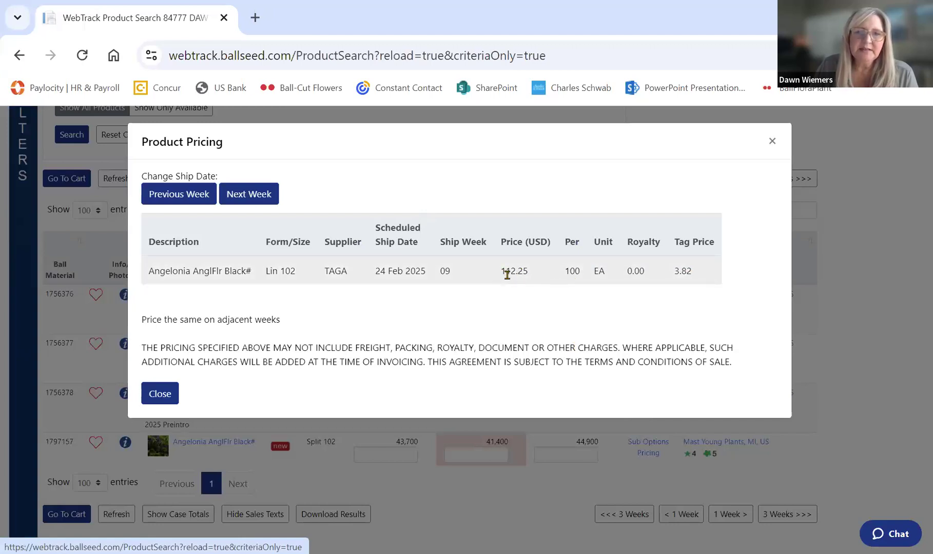
click(157, 393)
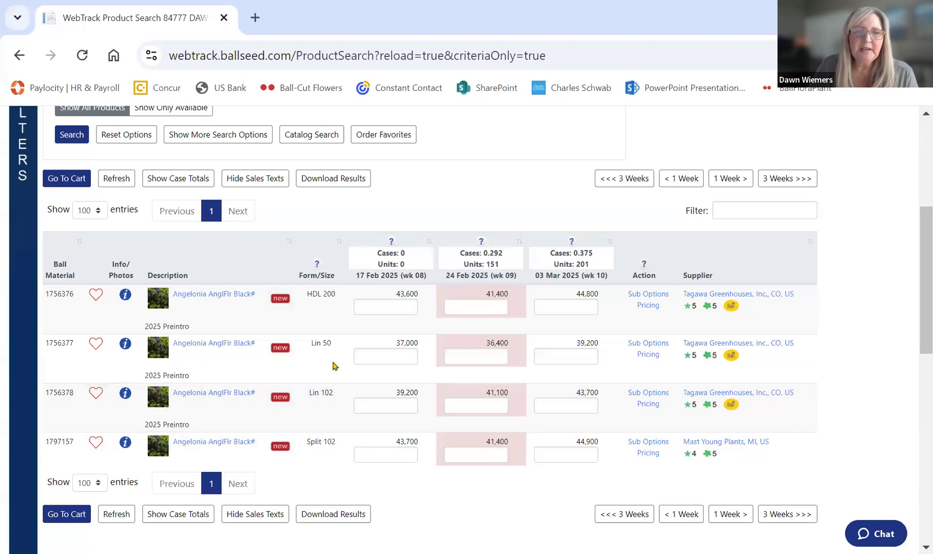
click(649, 355)
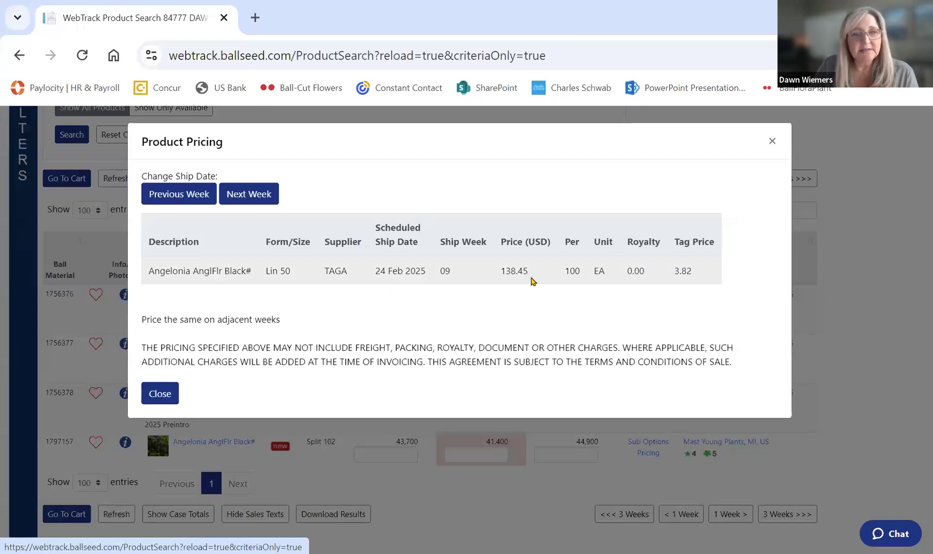
Check the pricing of Mast Young Plants' Split 102 black Angelonia and enter a quantity of 50 for week 09
click(603, 449)
click(648, 453)
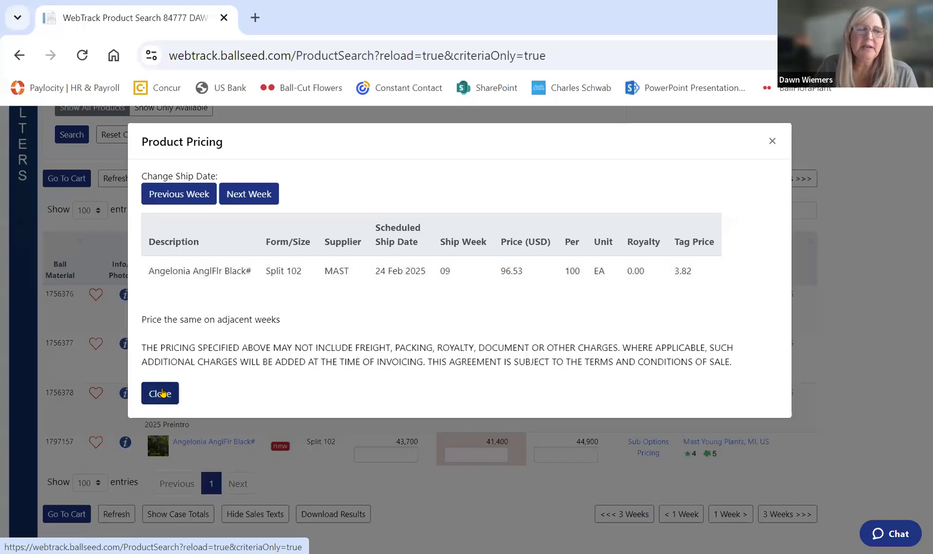
click(577, 422)
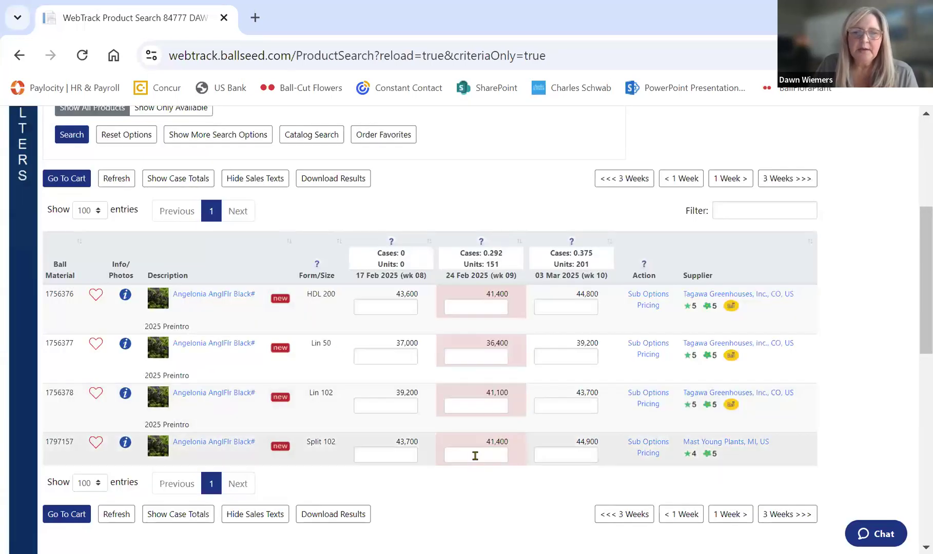
text(50)
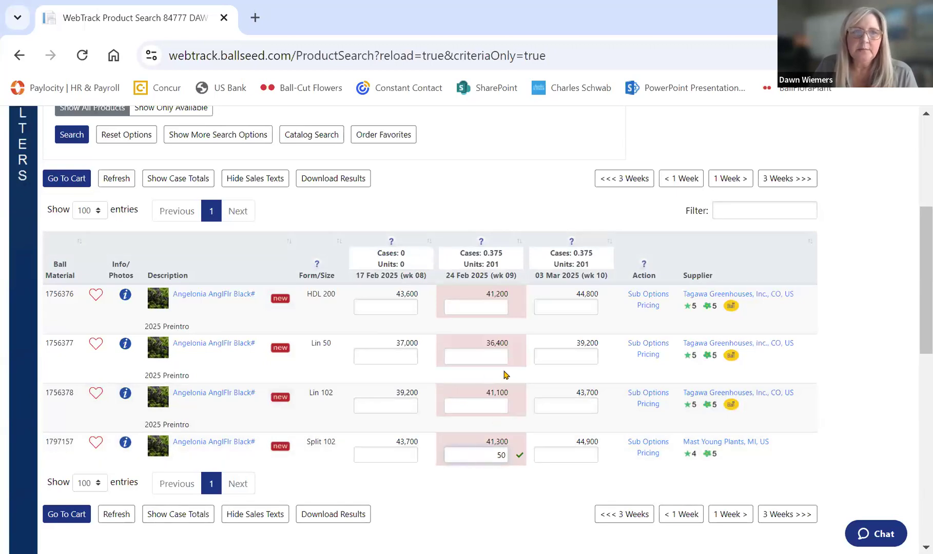
Review Tagawa Greenhouses' supplier terms on cancellations, order minimums, variety multiples and plants per case
scroll(505, 375, up, 3)
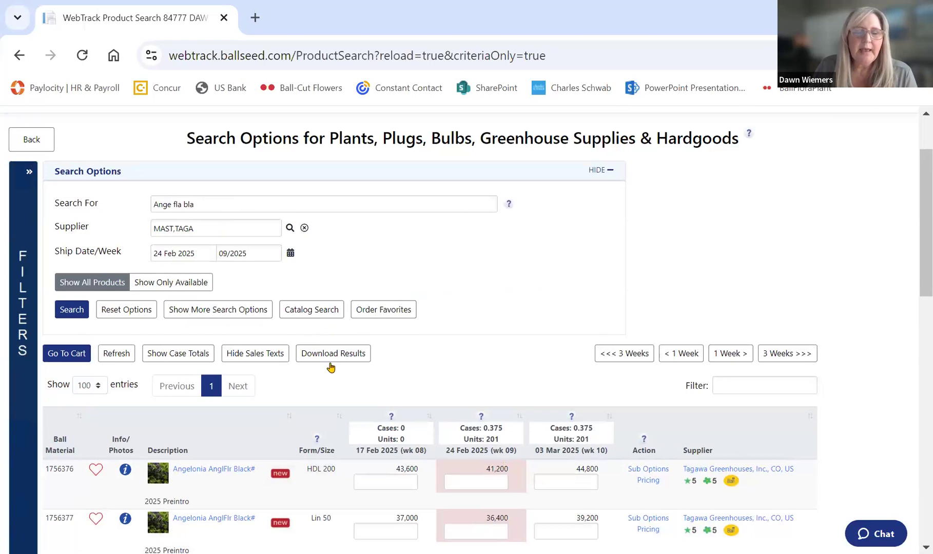
scroll(457, 430, down, 3)
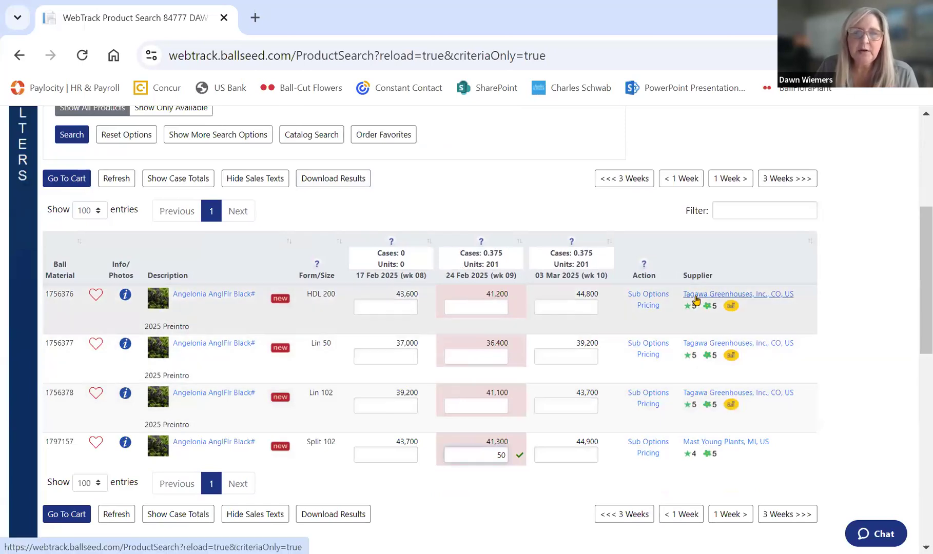
click(696, 299)
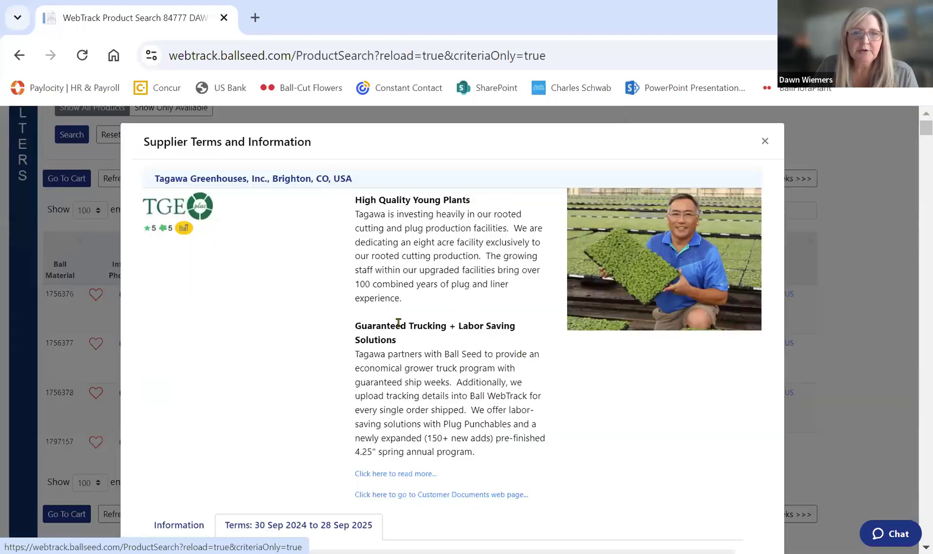
scroll(398, 323, down, 10)
scroll(397, 327, down, 4)
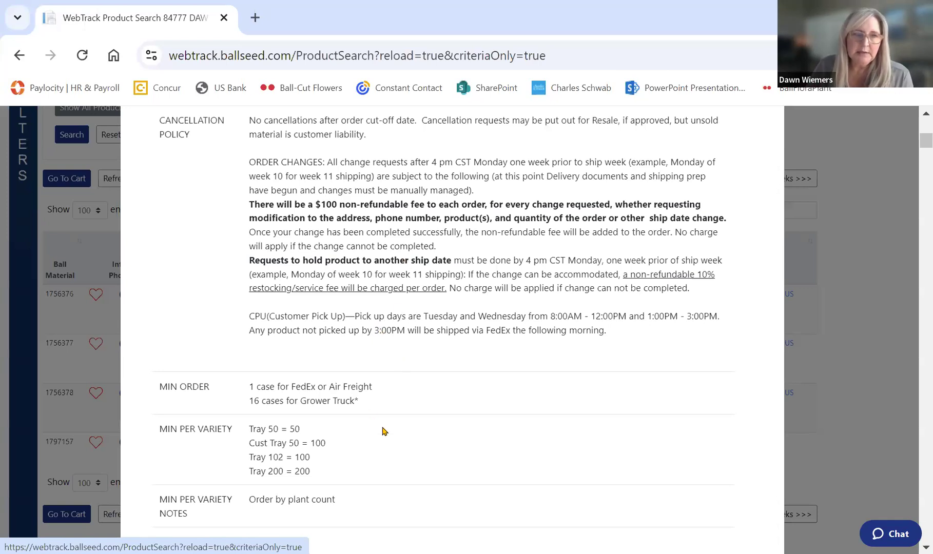
scroll(384, 431, down, 2)
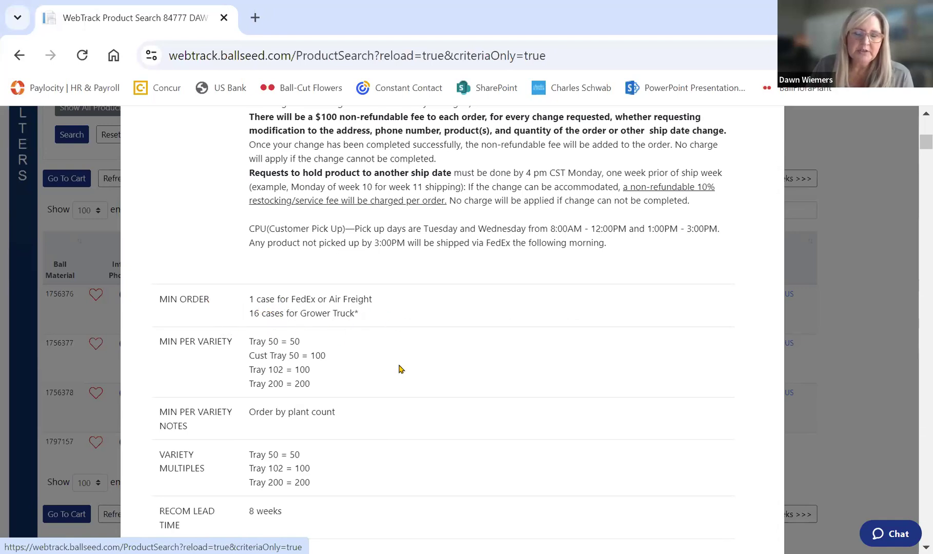
scroll(401, 368, down, 3)
scroll(400, 368, down, 2)
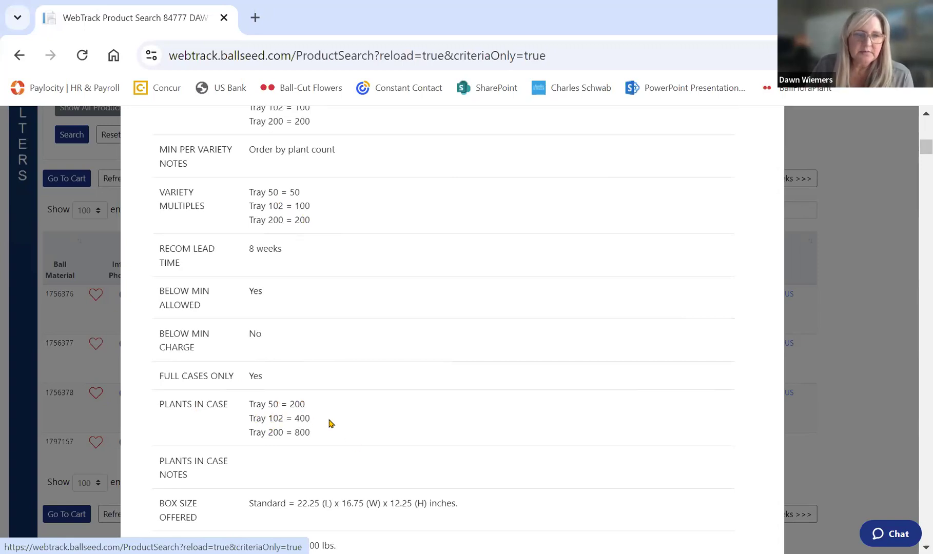
scroll(374, 446, down, 2)
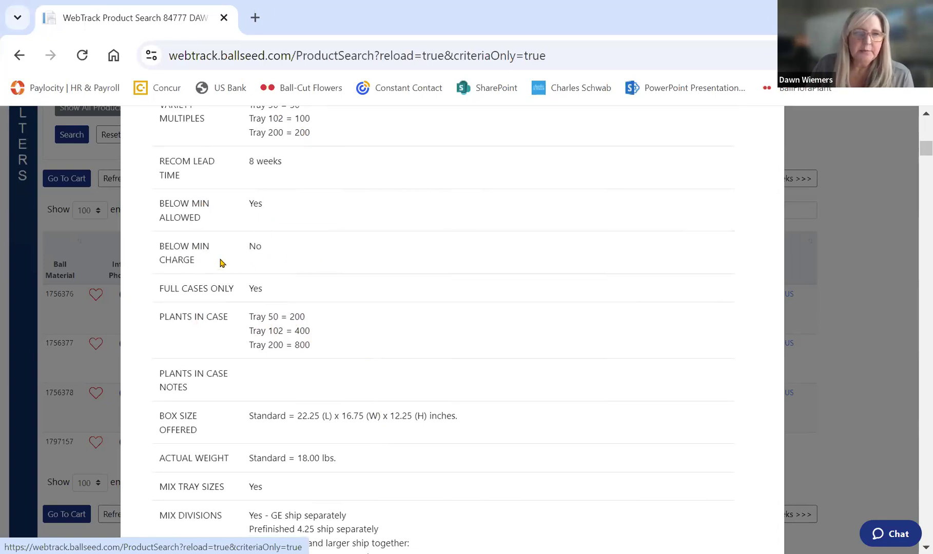
scroll(357, 388, up, 1)
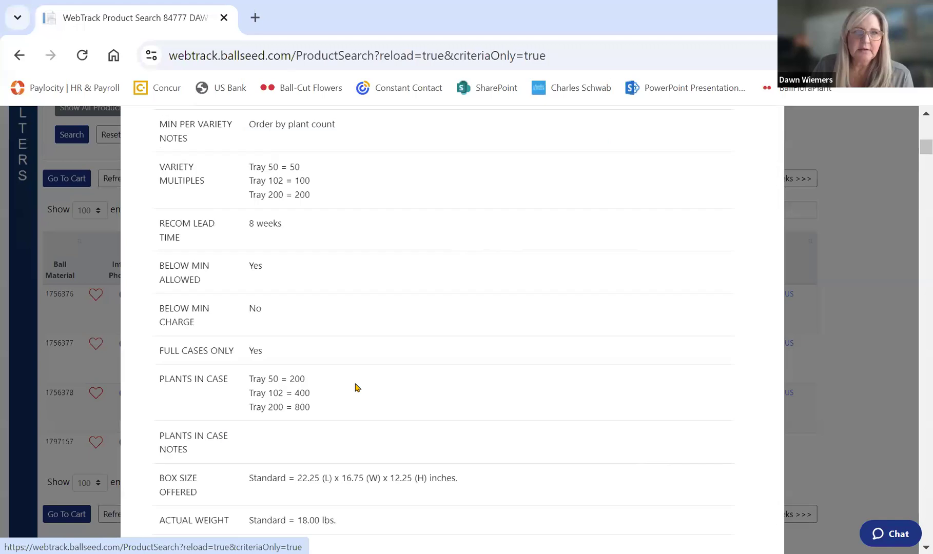
scroll(357, 387, up, 1)
click(818, 211)
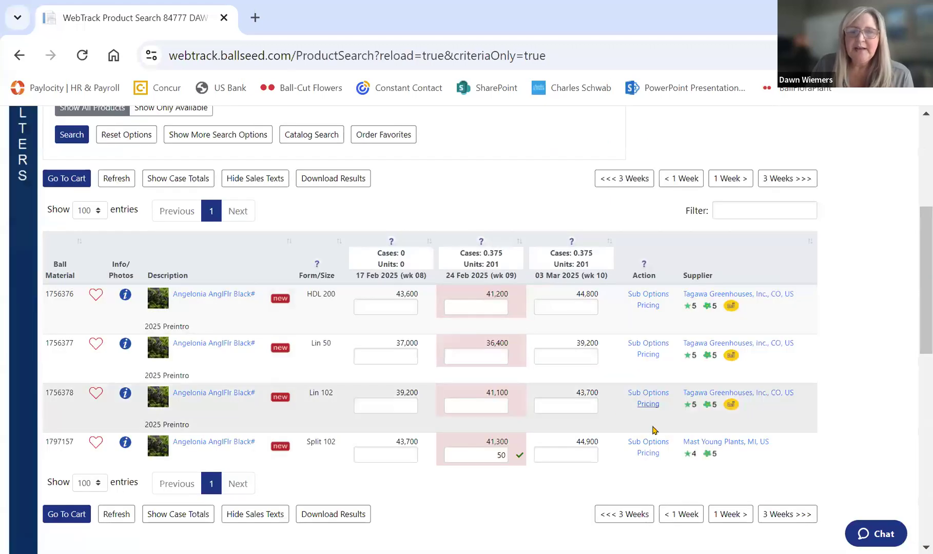
Review Mast Young Plants' supplier terms on order minimums, variety multiples and full cases, and return to the search results
click(718, 441)
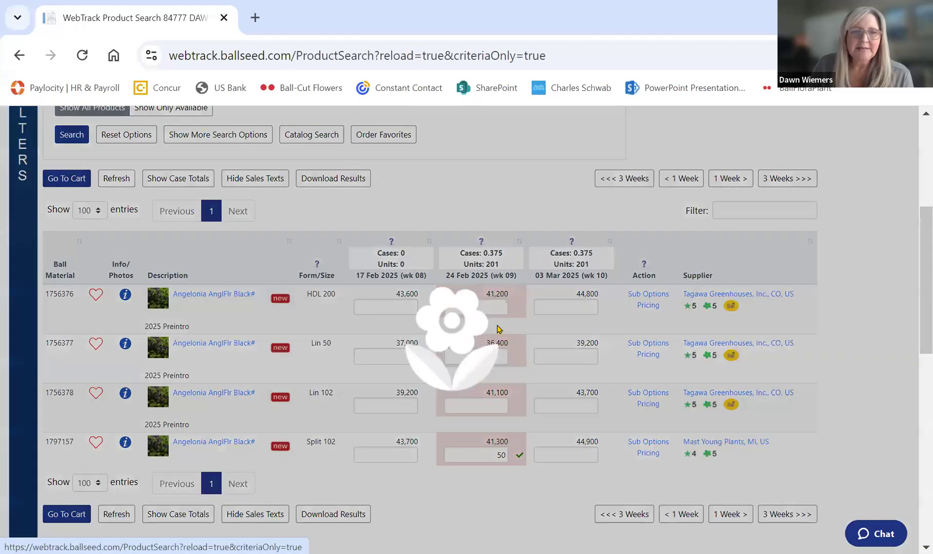
scroll(462, 349, down, 6)
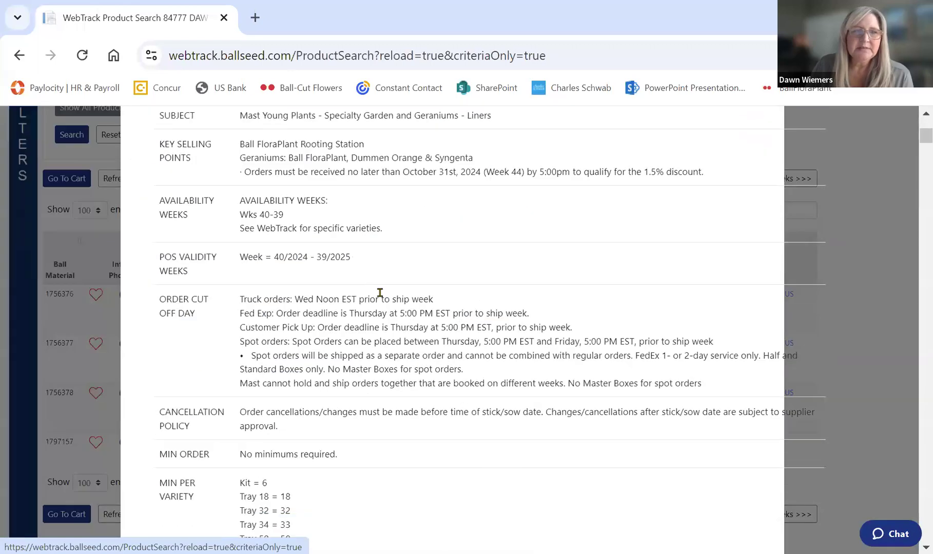
scroll(271, 349, down, 1)
scroll(299, 379, down, 7)
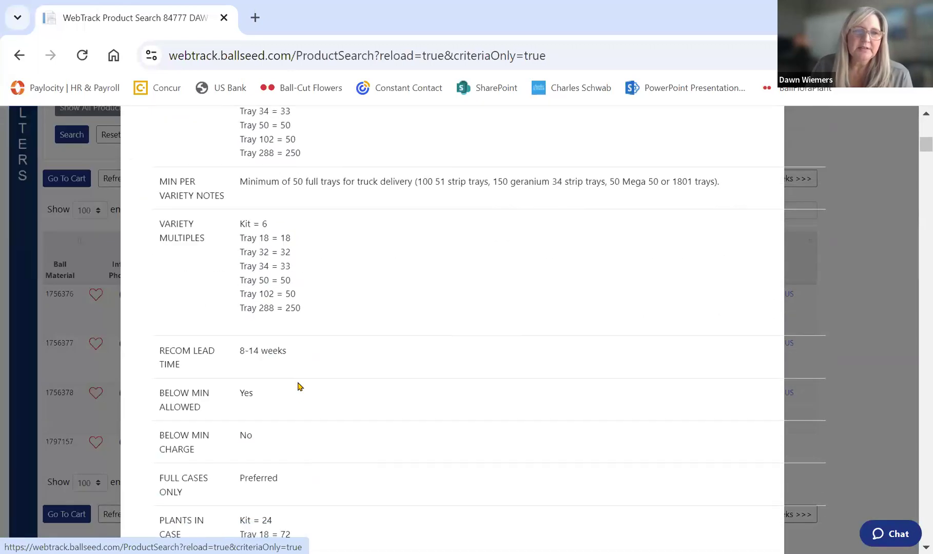
click(867, 179)
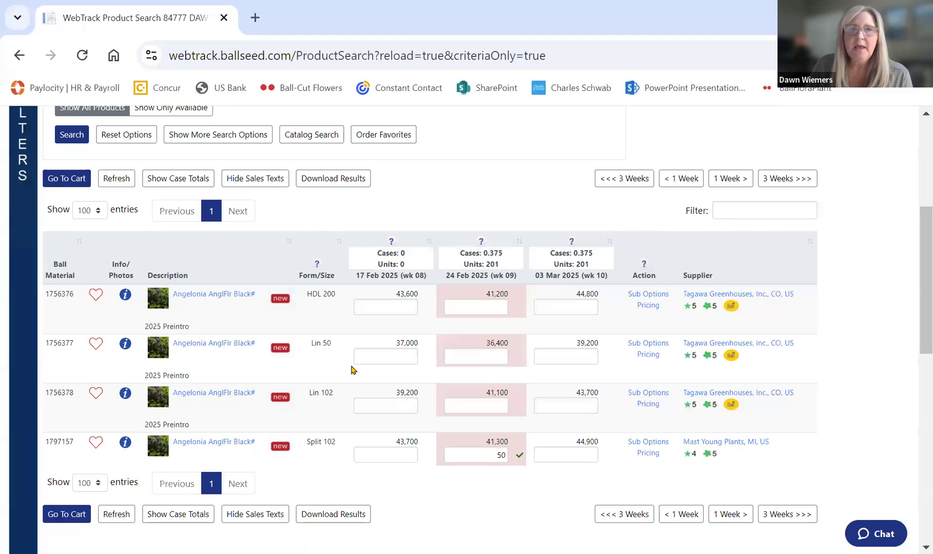
Replace the product search text with "sup cal fre van" and run the search for the selected suppliers
scroll(250, 200, up, 2)
scroll(251, 200, up, 1)
drag(212, 201, 128, 205)
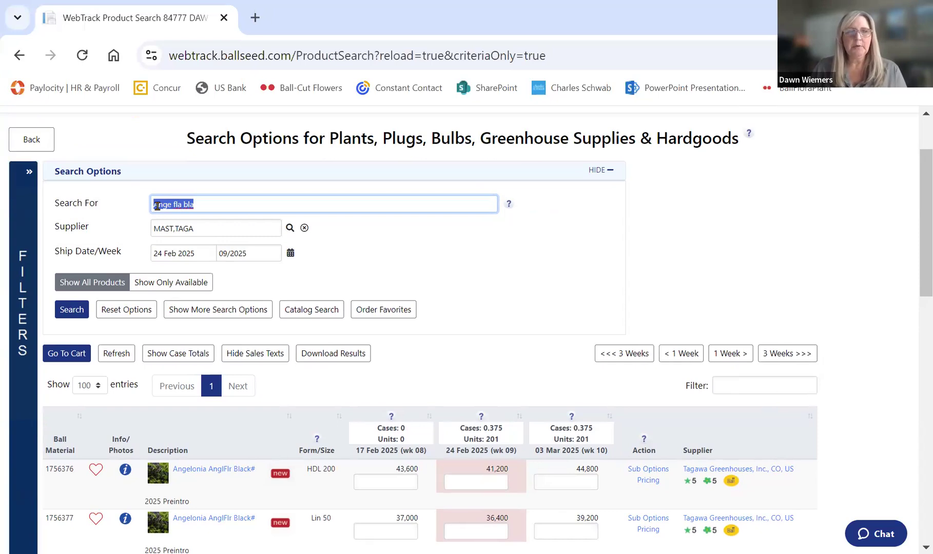
text(sup)
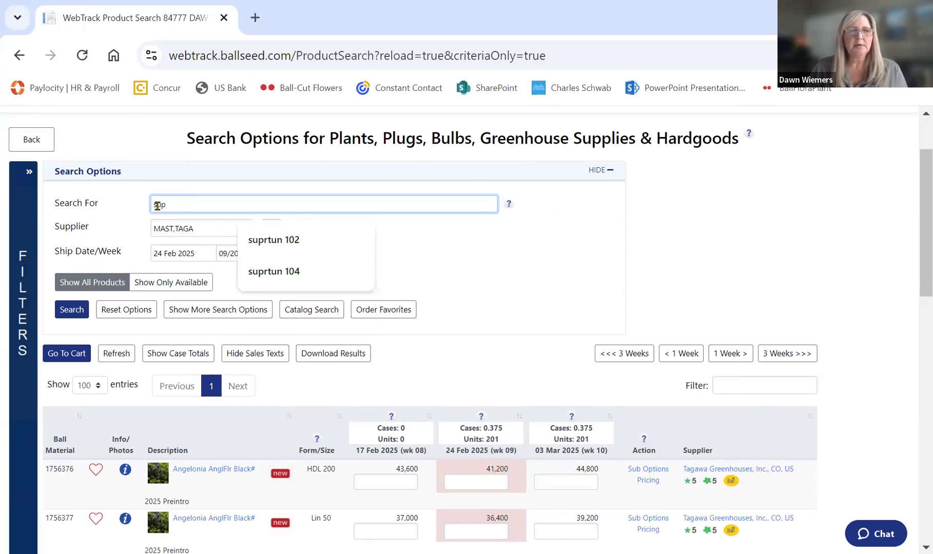
text( cal)
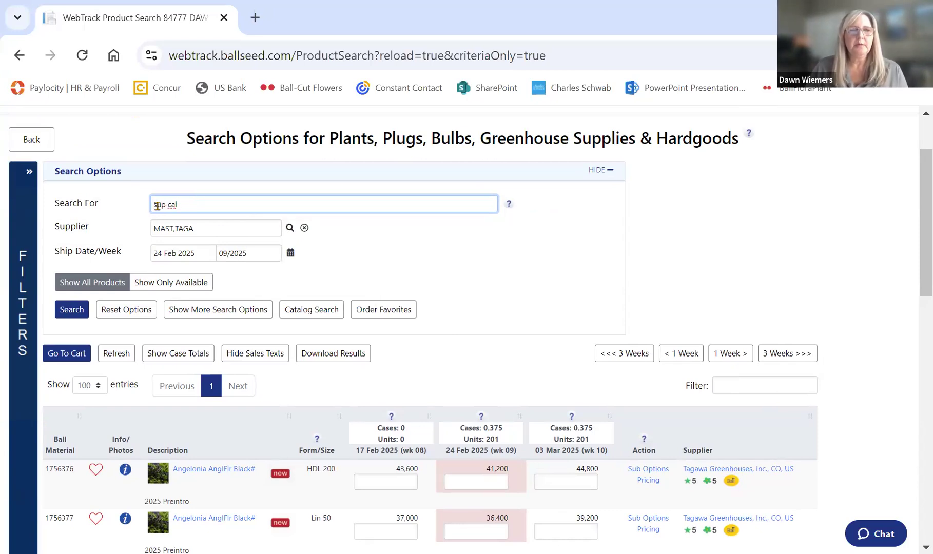
text( fre van)
key(Return)
scroll(376, 255, down, 4)
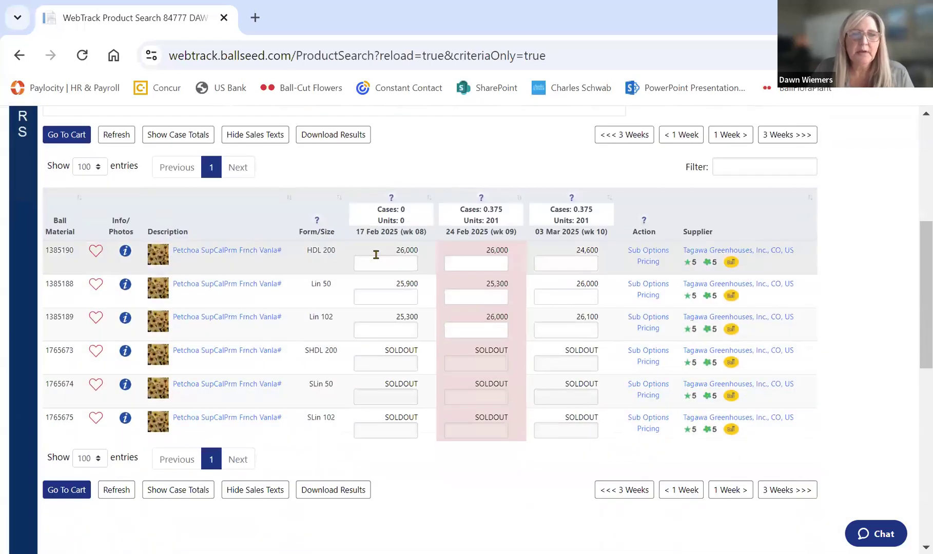
Add the supplier code DGIP to MAST and TAGA, and rerun the French Vanilla Petchoa search
scroll(376, 254, up, 2)
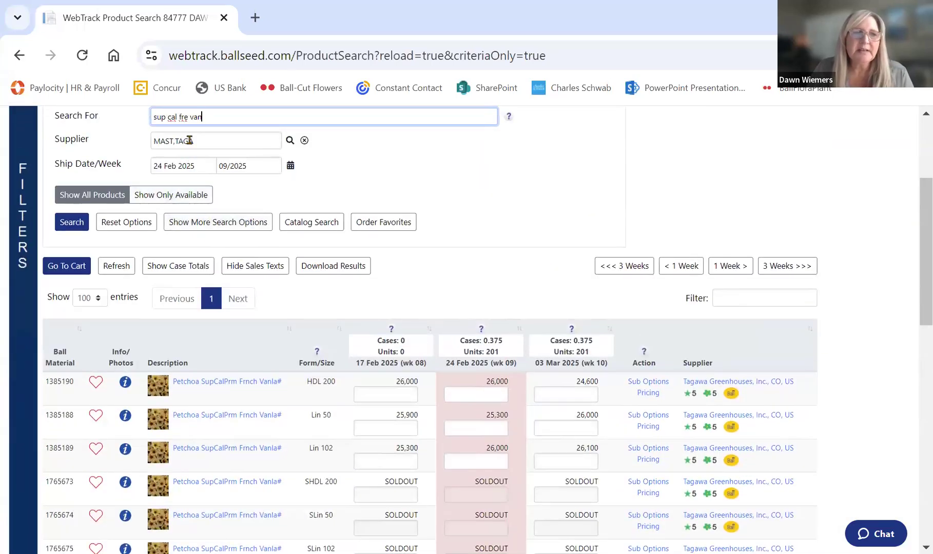
click(290, 140)
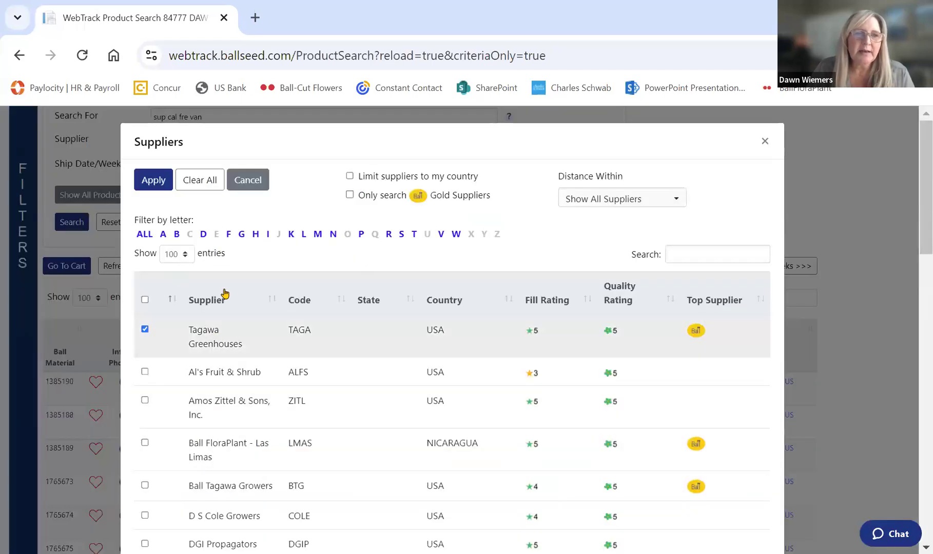
click(765, 141)
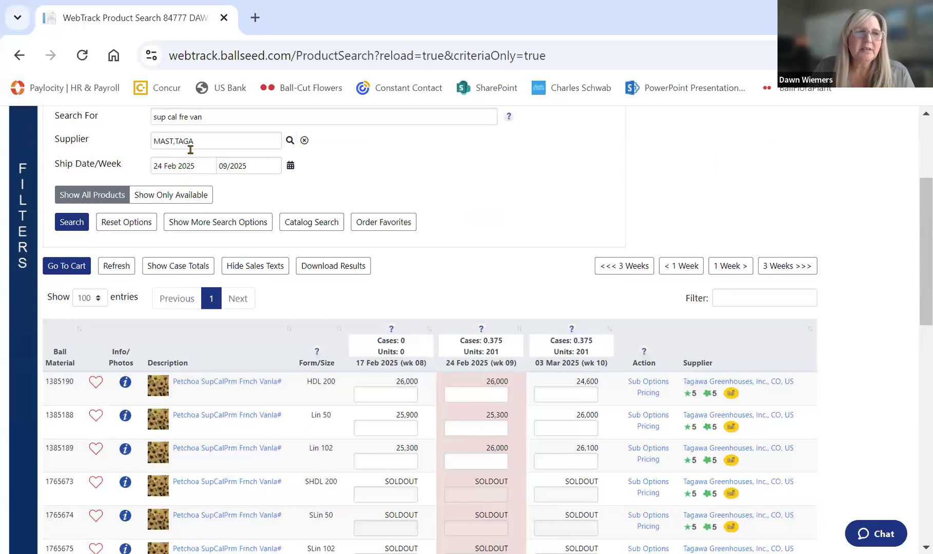
click(215, 138)
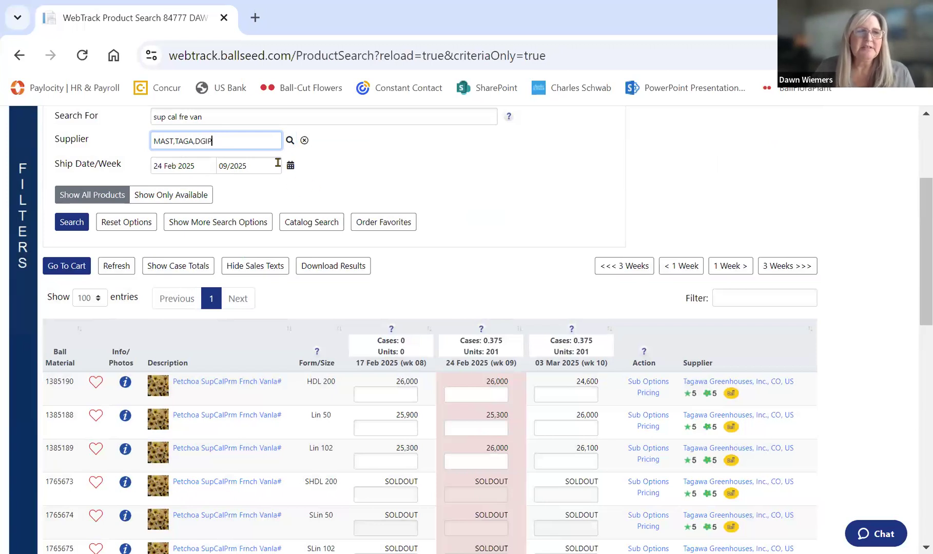
click(75, 221)
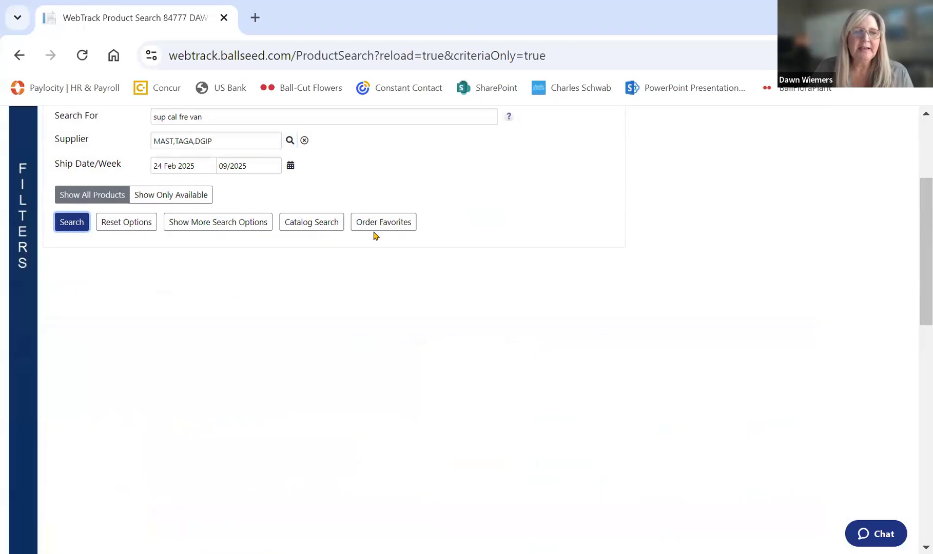
scroll(483, 365, down, 2)
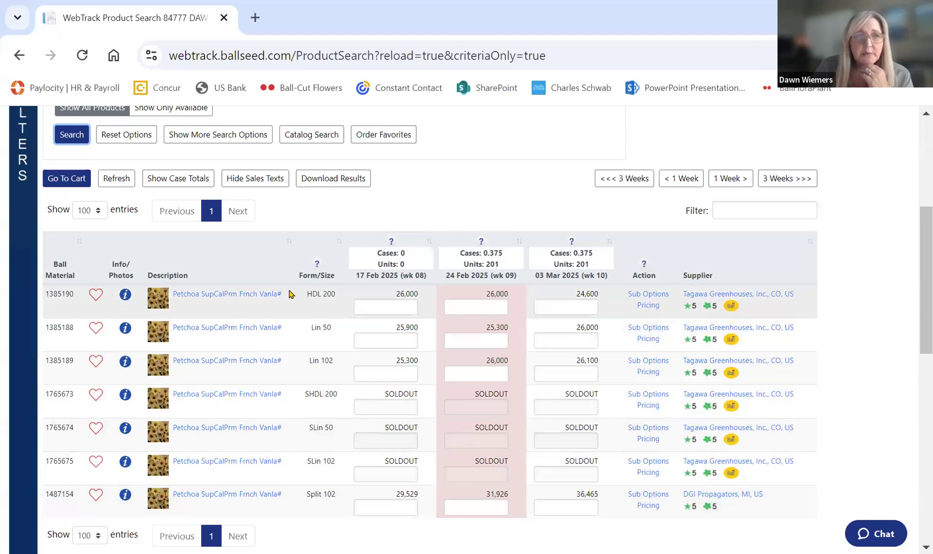
Rerun the Petchoa search for only available products, and again for all products, to compare the listings
scroll(289, 294, up, 2)
click(170, 196)
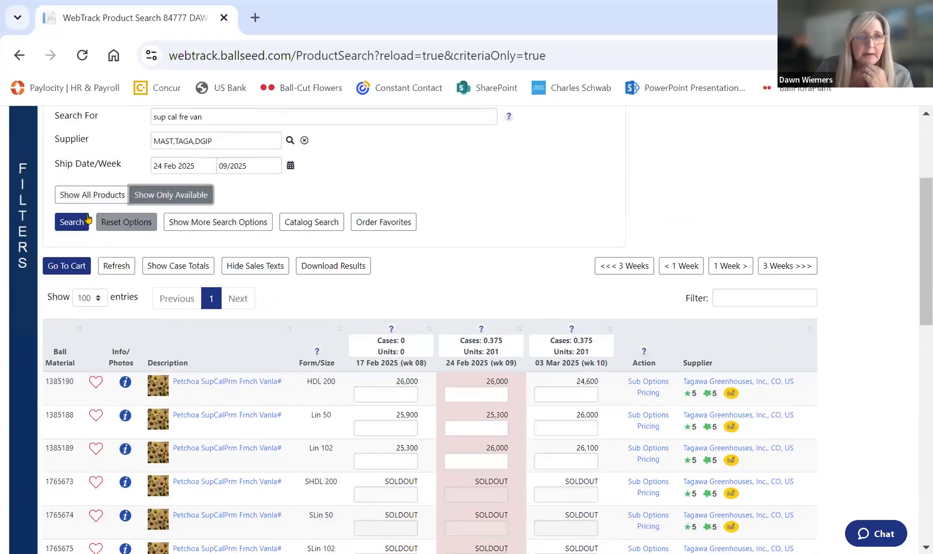
click(70, 224)
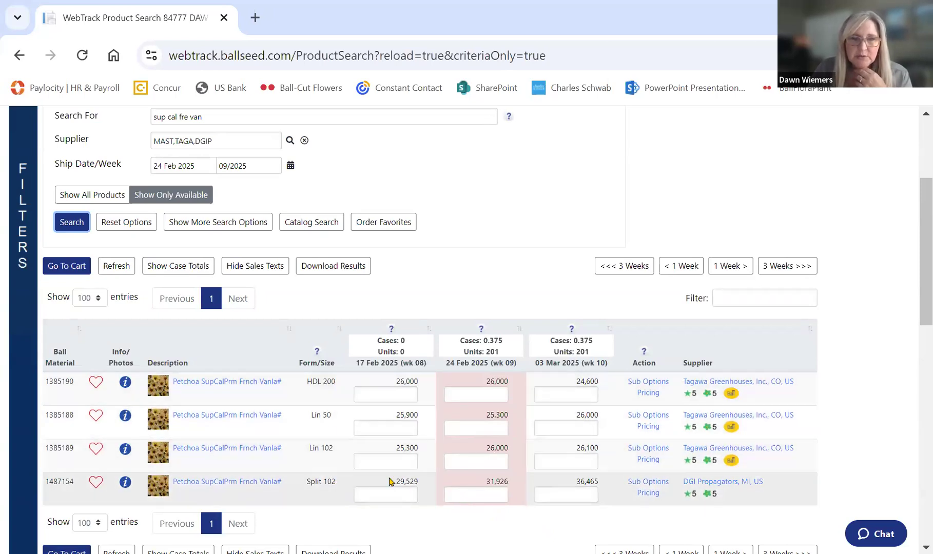
click(112, 198)
click(74, 223)
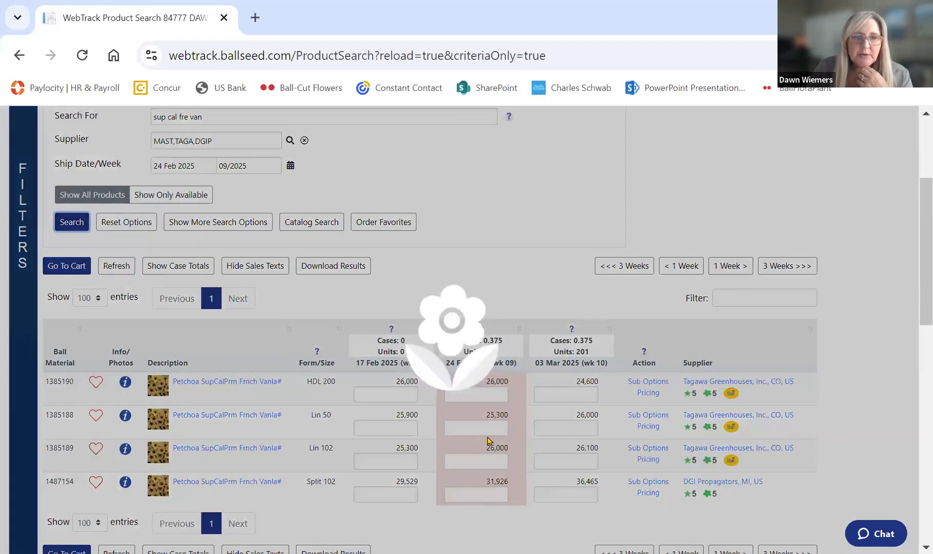
scroll(328, 471, down, 1)
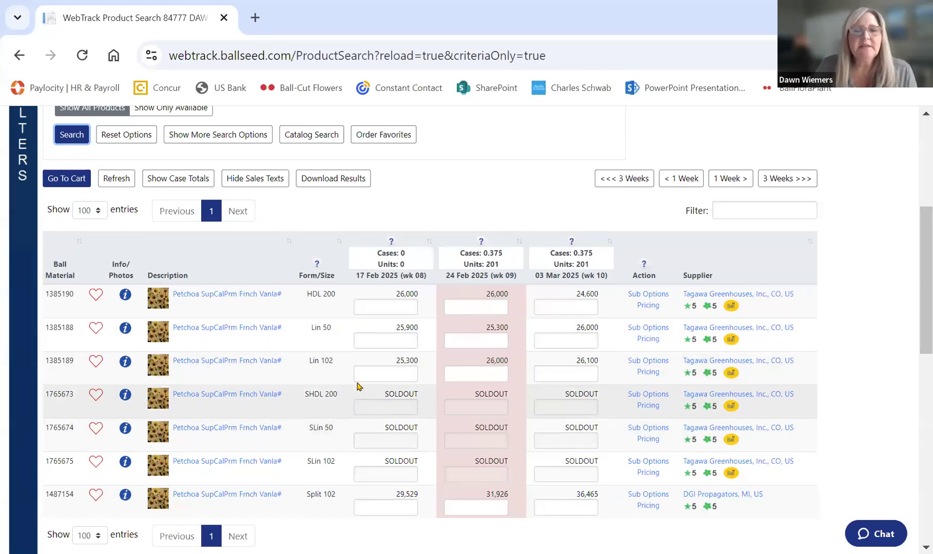
scroll(143, 155, up, 1)
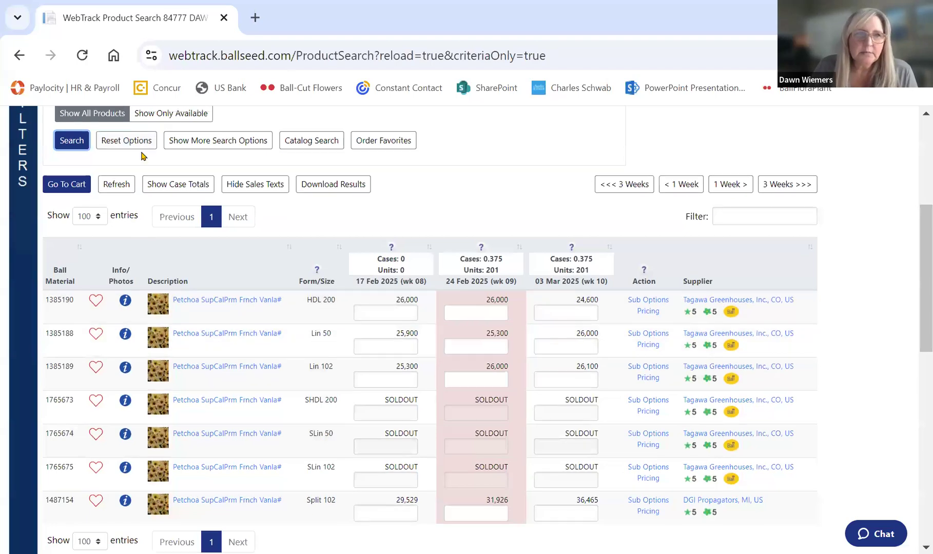
Limit the Petchoa search to only available products and rerun it
scroll(143, 155, up, 2)
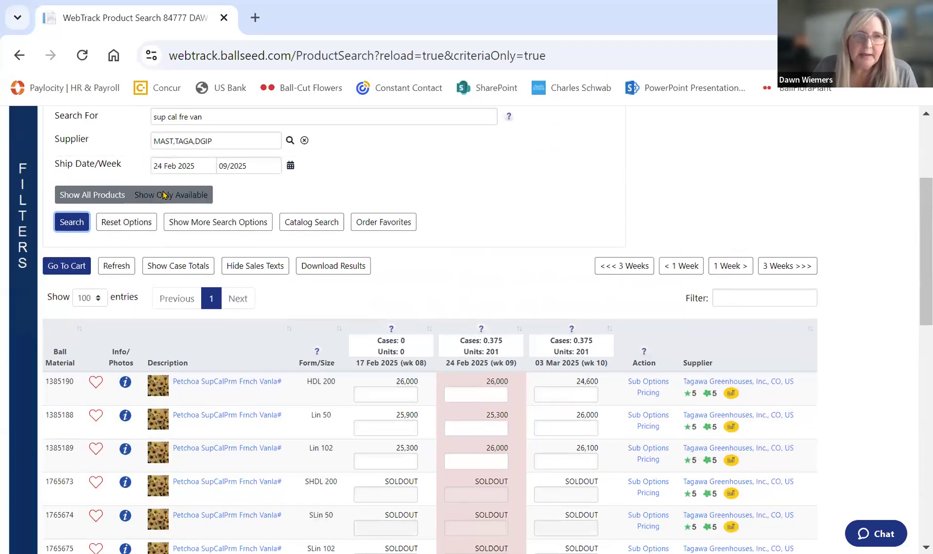
click(169, 196)
click(71, 222)
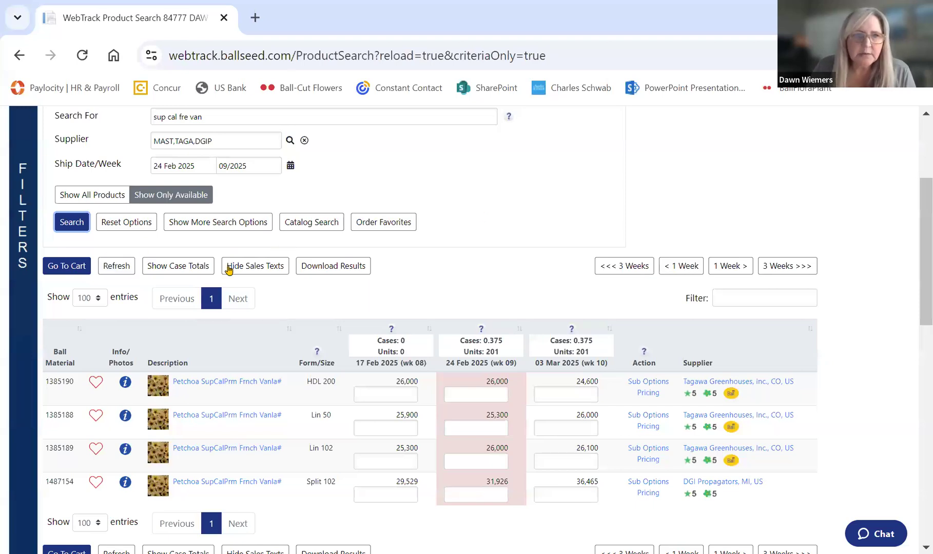
Review the cart's case totals by week, including the units each supplier needs to complete a case
click(175, 268)
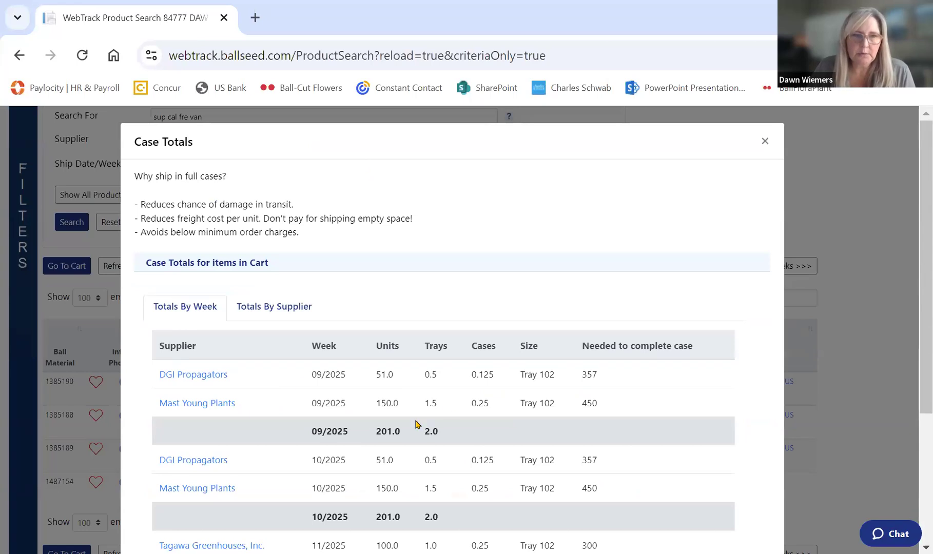
scroll(416, 424, down, 2)
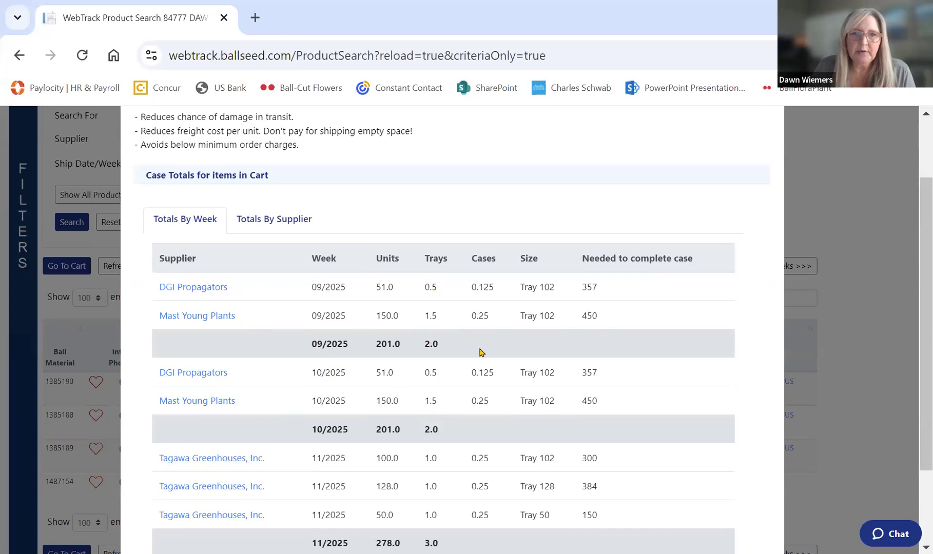
Close the case totals and order 51 of DGI Propagators' Split 102 French Vanilla Petchoa for 24 Feb 2025 (wk 09)
click(852, 221)
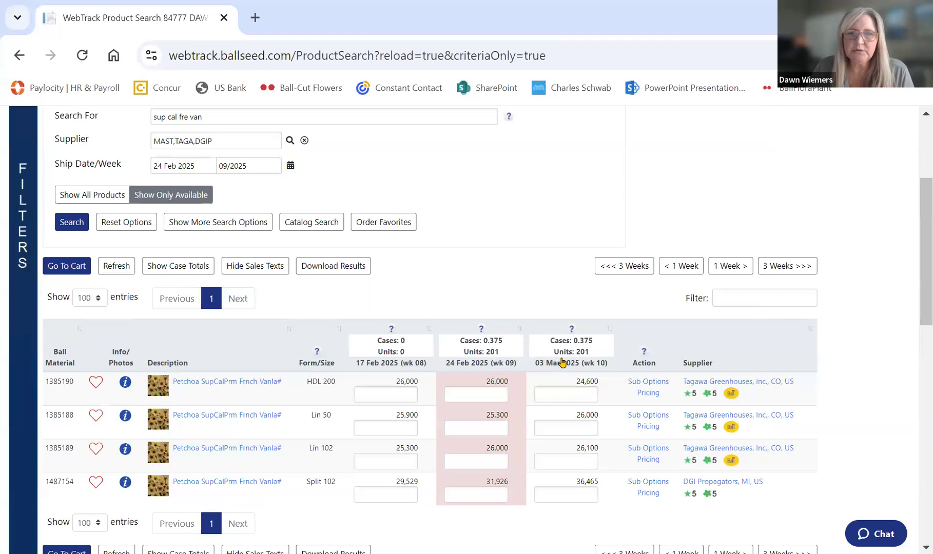
click(487, 492)
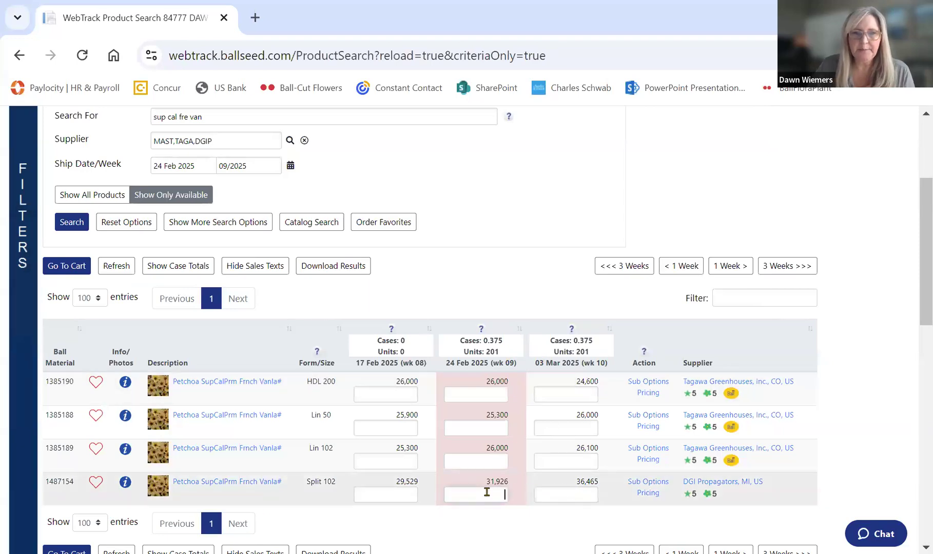
text(51)
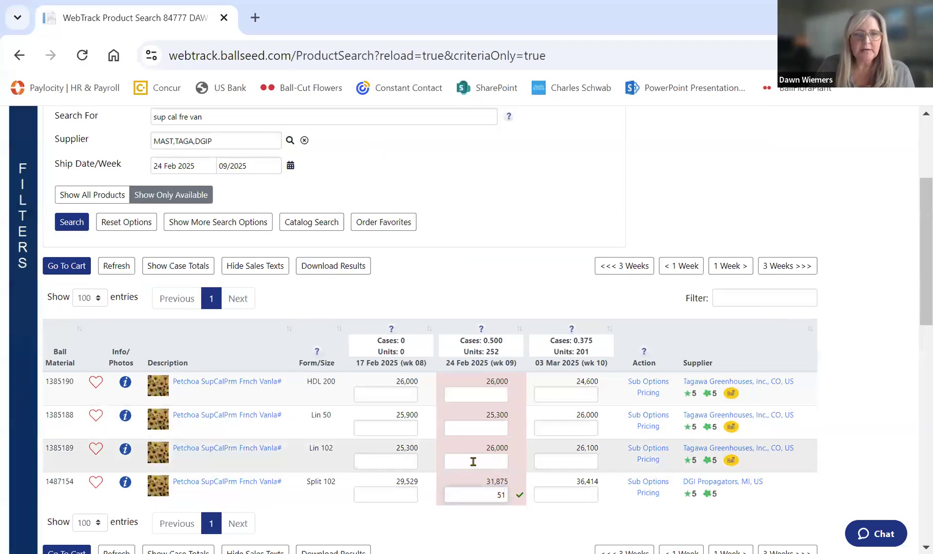
Try ordering 100 of Tagawa's Lin 102 French Vanilla Petchoa for 24 Feb 2025, and clear that quantity again
click(471, 461)
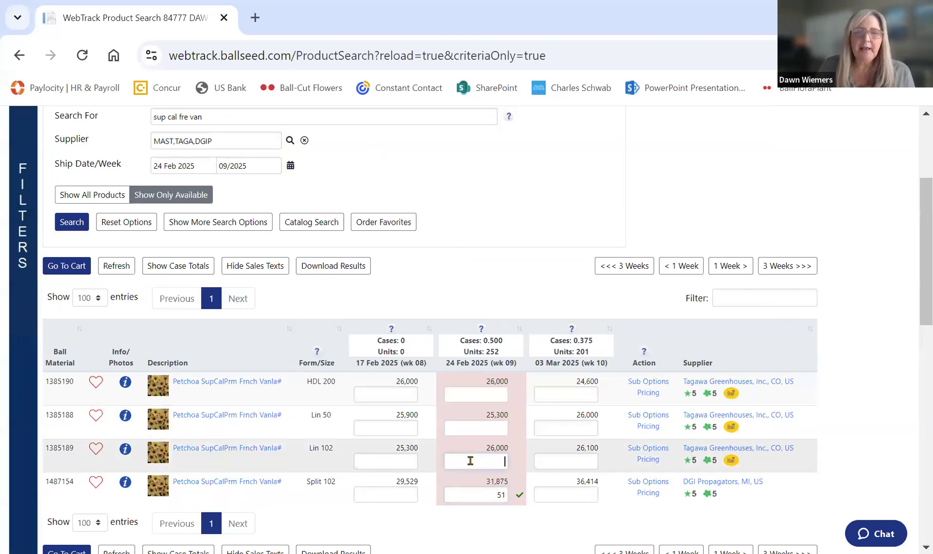
text(100)
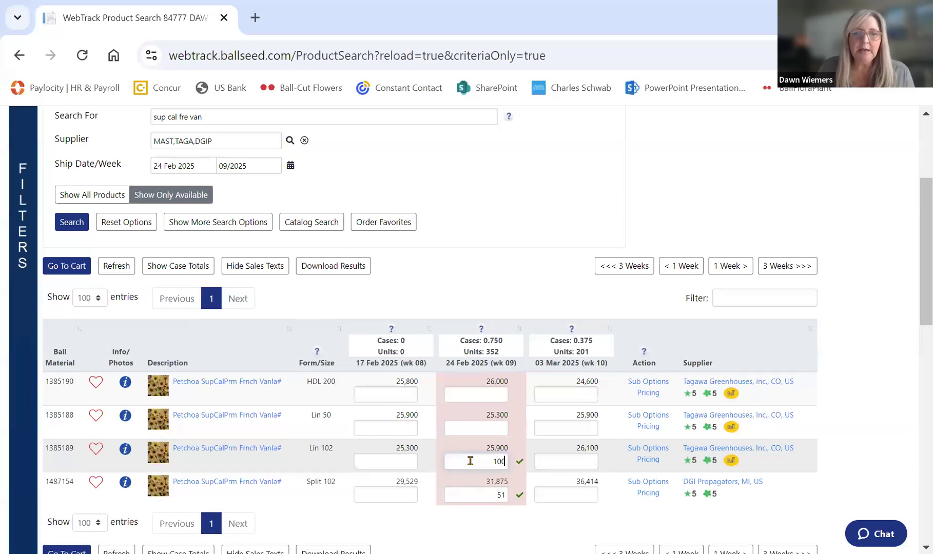
drag(483, 461, 541, 456)
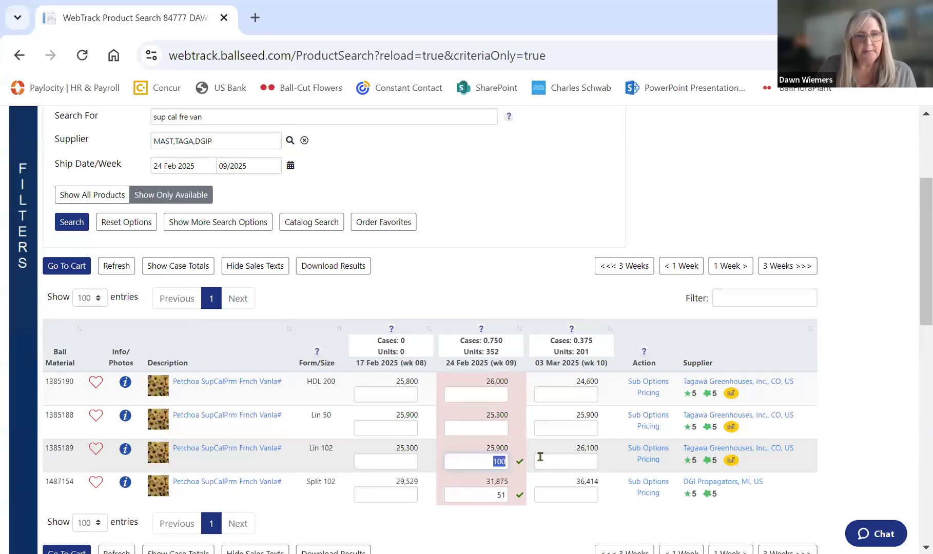
key(BackSpace)
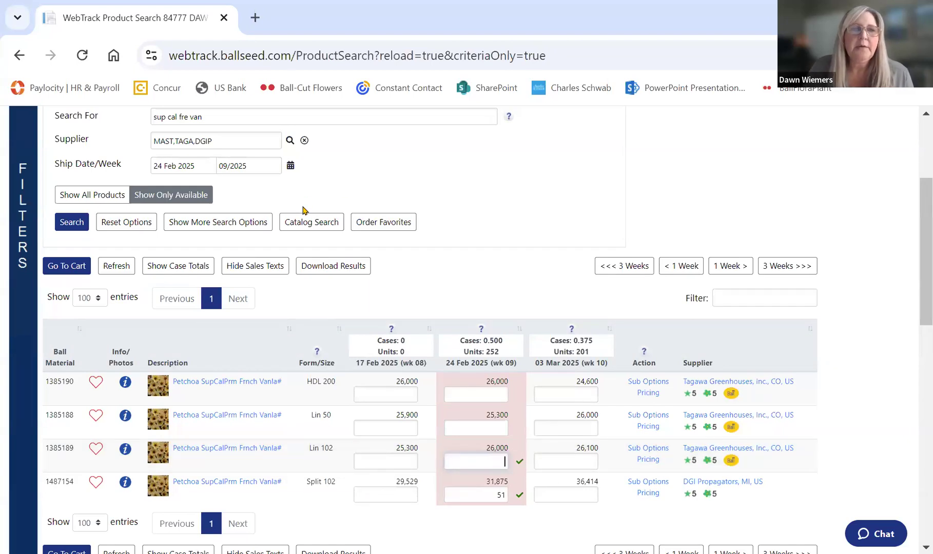
Search the three suppliers' available products for "mix mas big fli"
scroll(295, 212, up, 1)
scroll(289, 209, up, 1)
drag(220, 205, 141, 203)
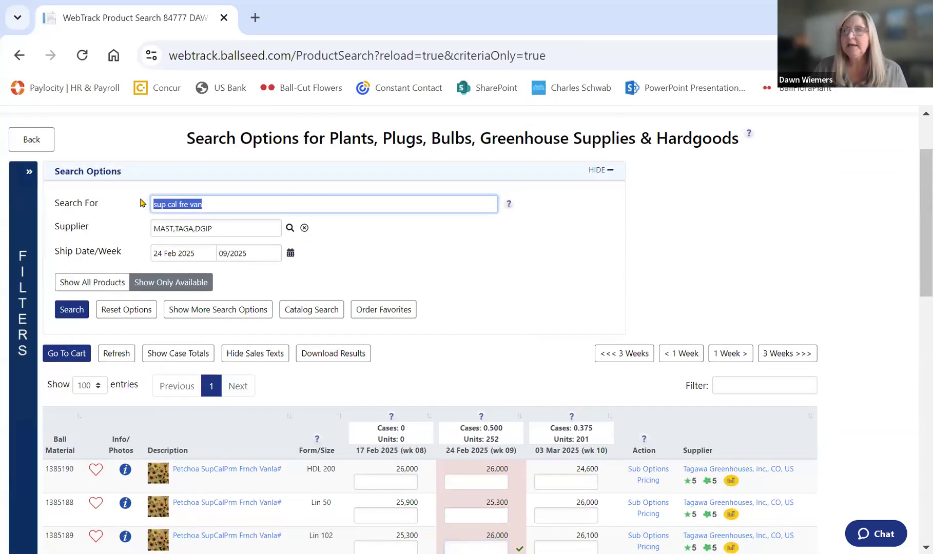
text(mix)
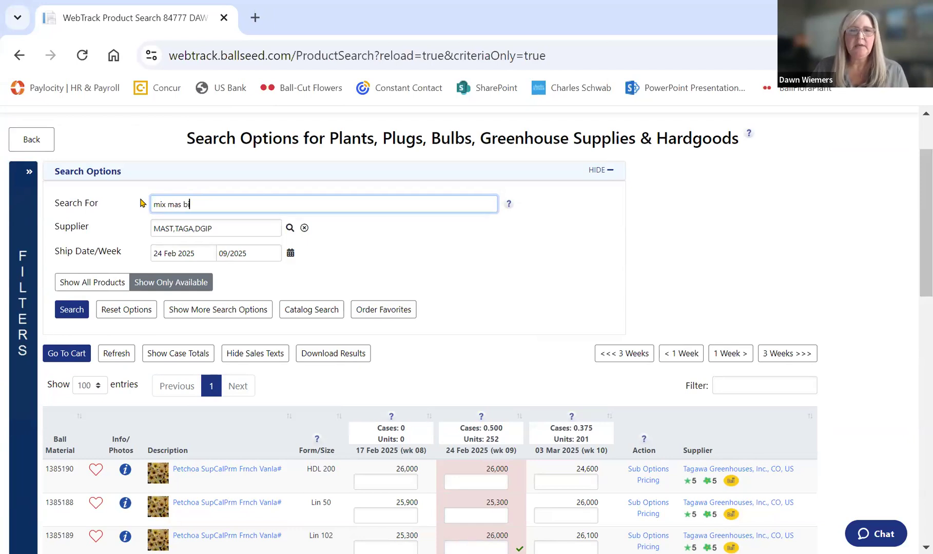
text( mas big fl)
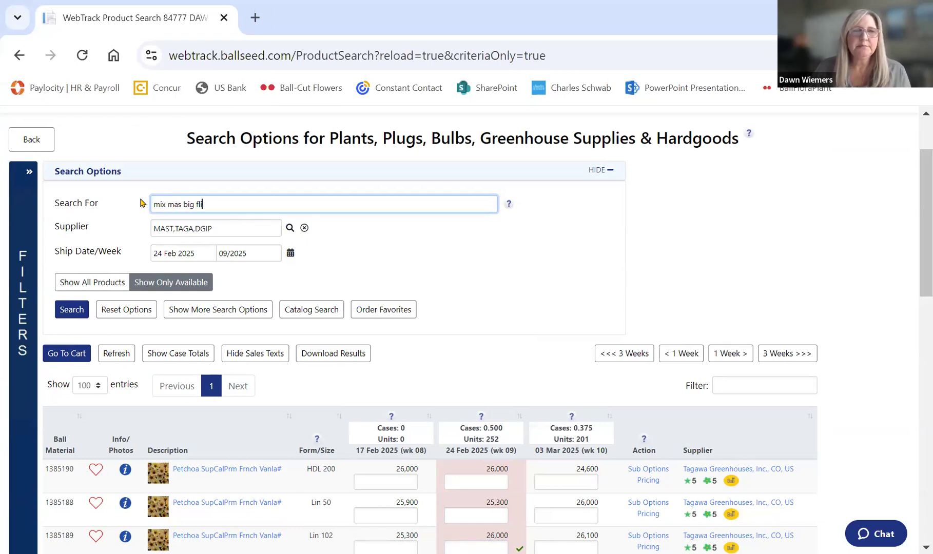
text(i)
key(Return)
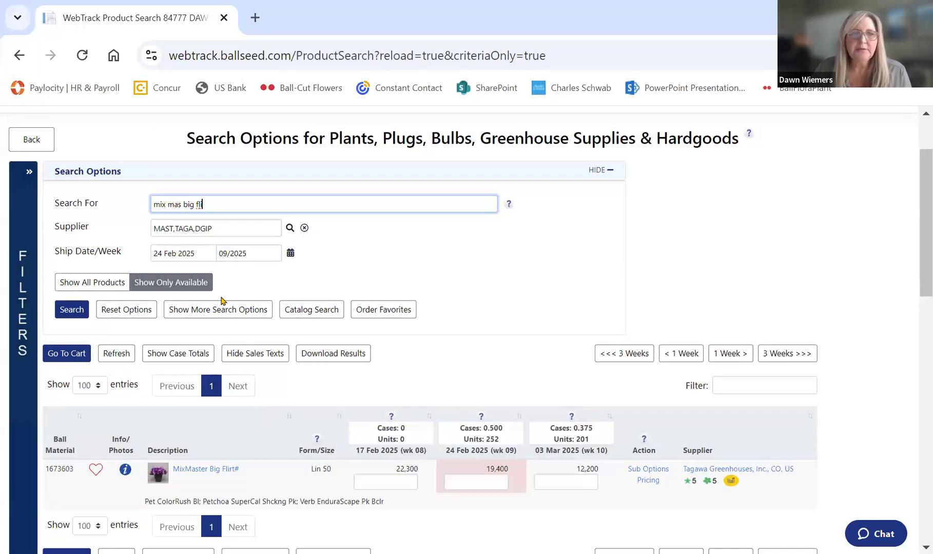
click(182, 285)
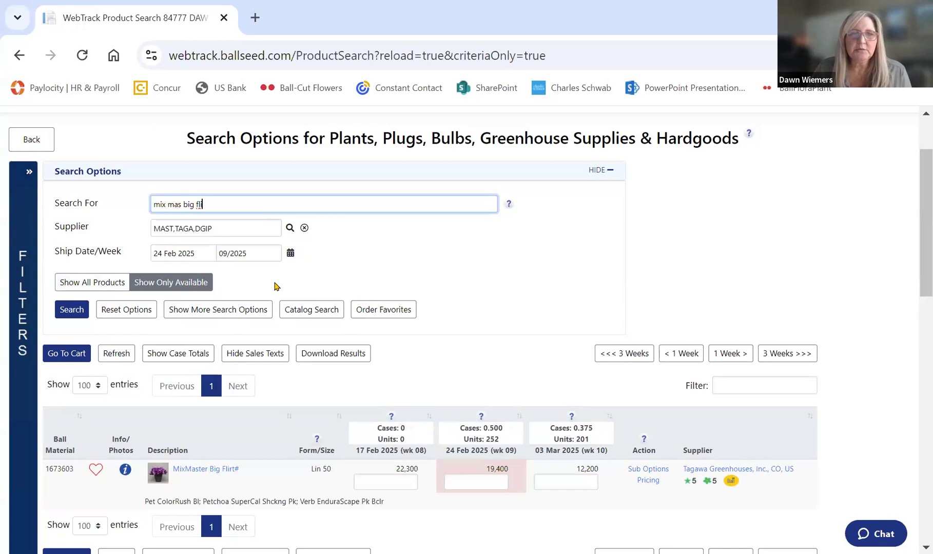
Check the cart's case totals by week to see which suppliers and tray sizes ship in each week
scroll(510, 308, down, 2)
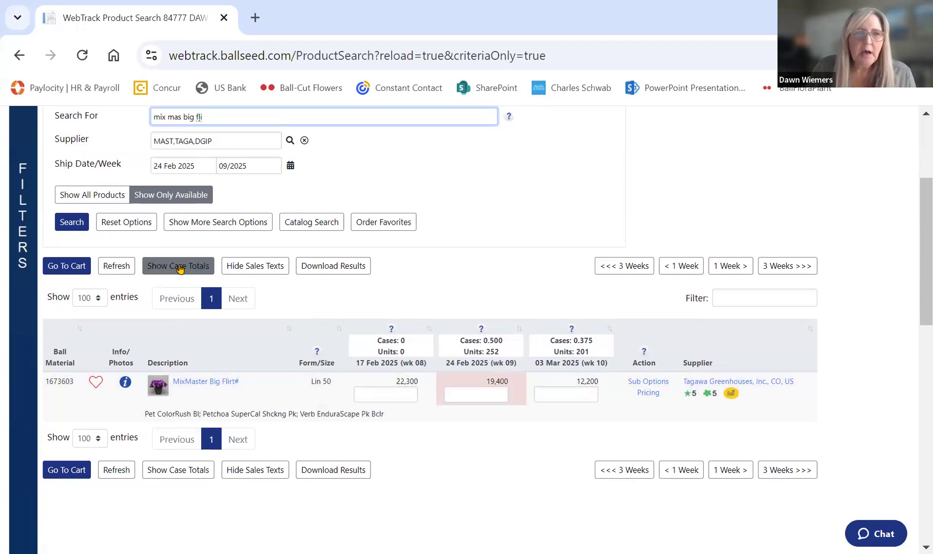
click(179, 269)
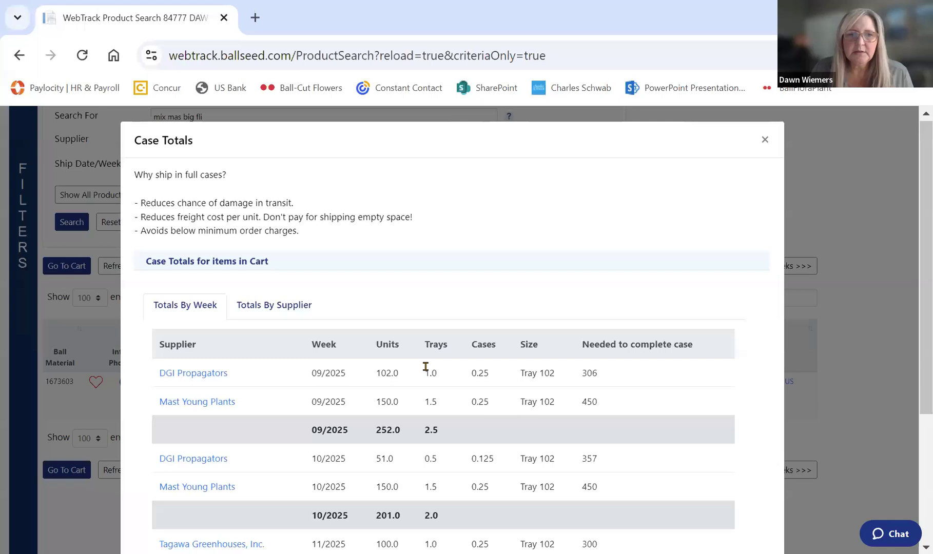
scroll(290, 385, down, 3)
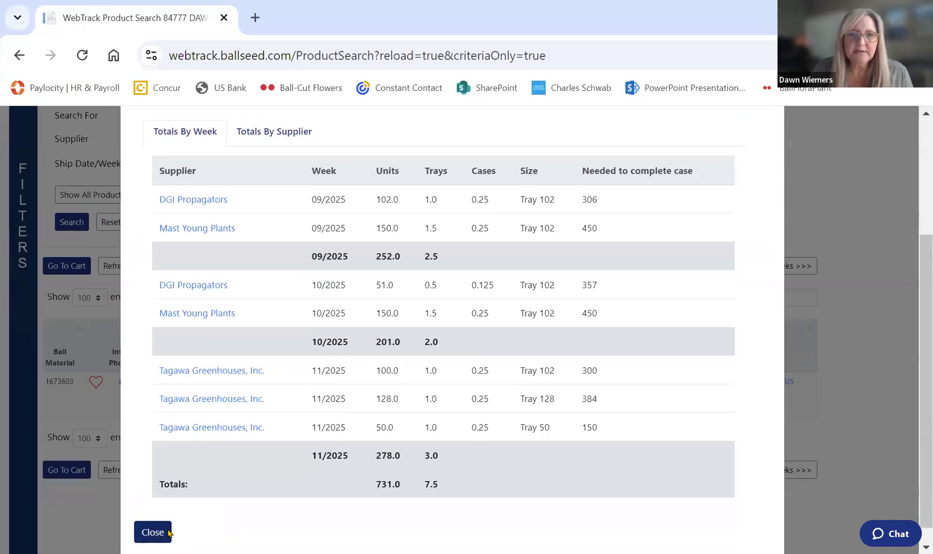
click(153, 532)
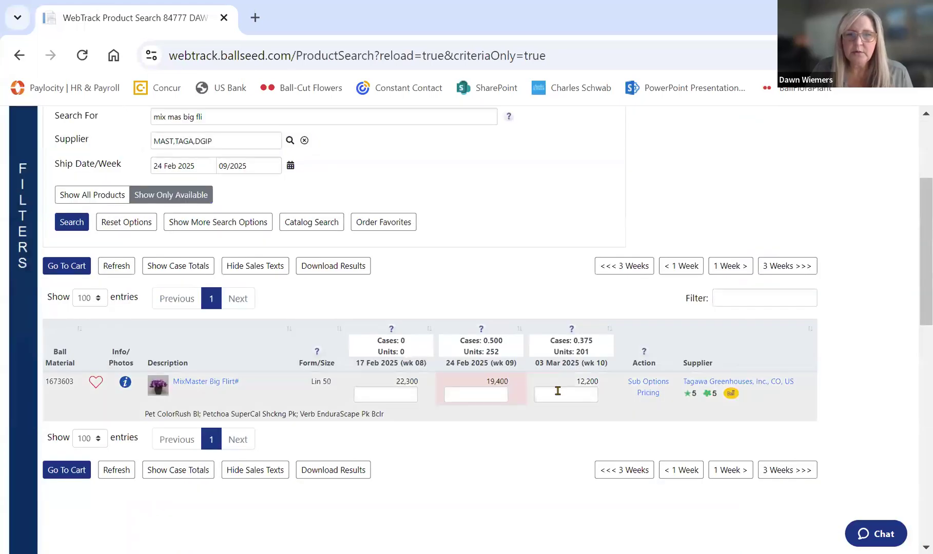
Advance the availability by one week and order 50 MixMaster Big Flirt for 10 Mar 2025 (wk 11)
click(735, 269)
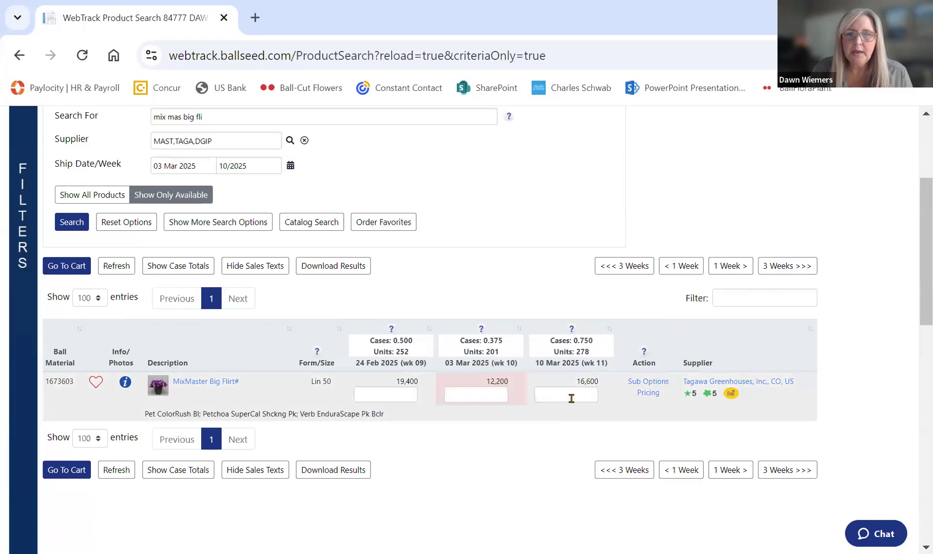
click(589, 393)
text(50)
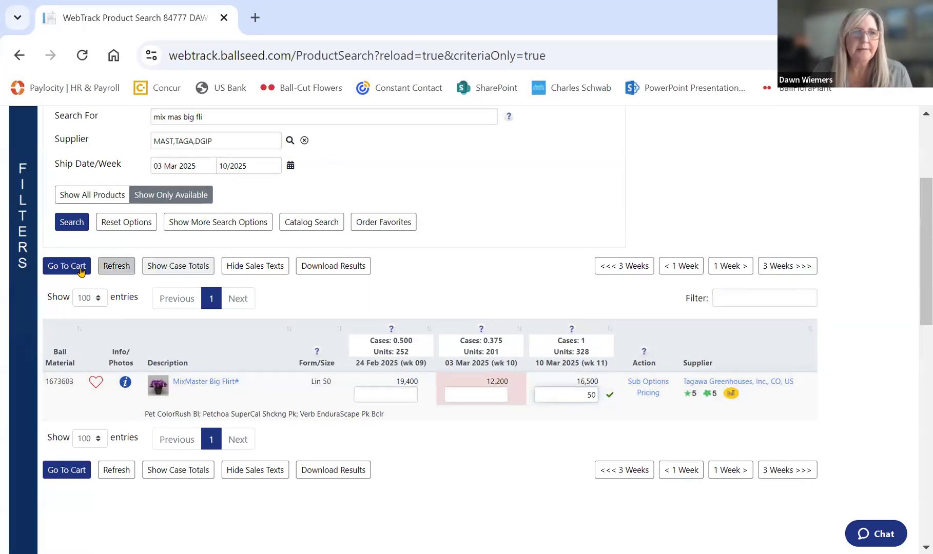
Open the cart and review its case totals by week, including the units needed to complete each case
click(62, 267)
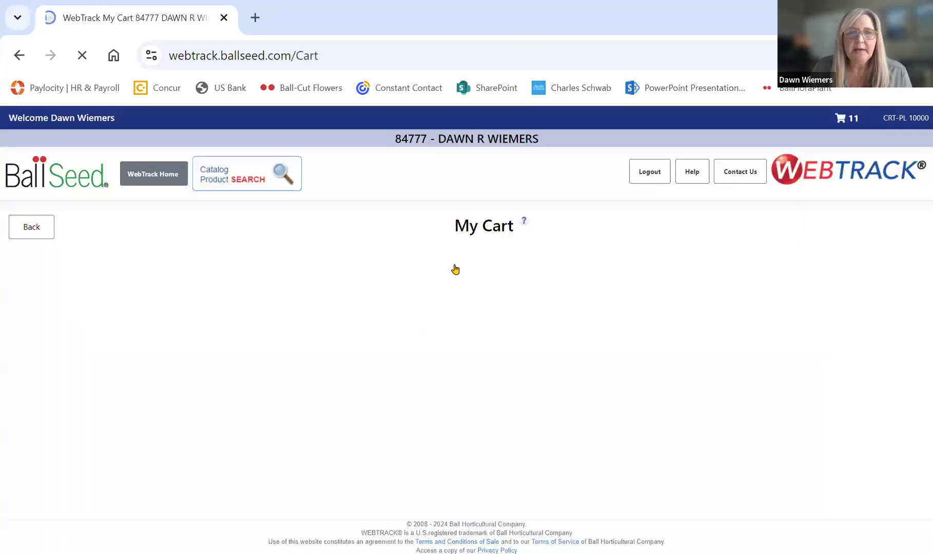
scroll(358, 358, down, 3)
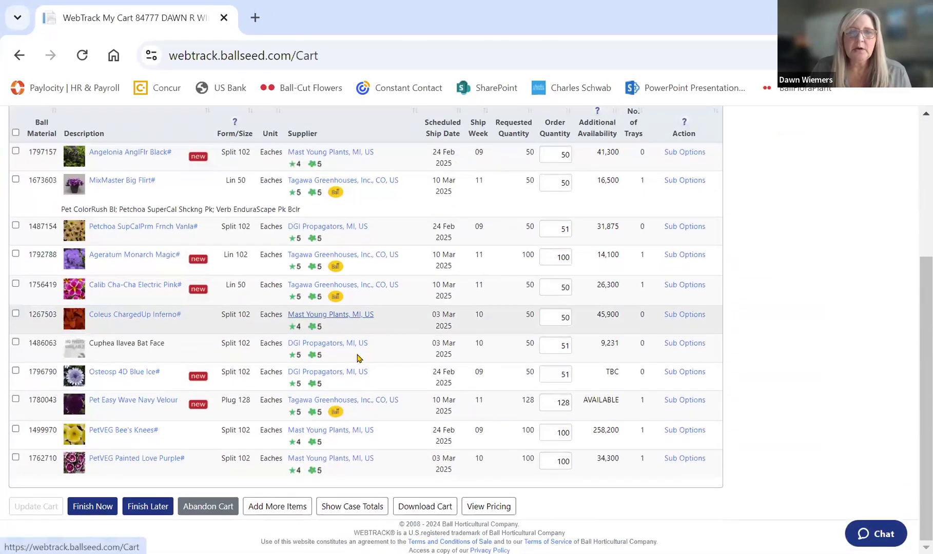
scroll(358, 359, up, 1)
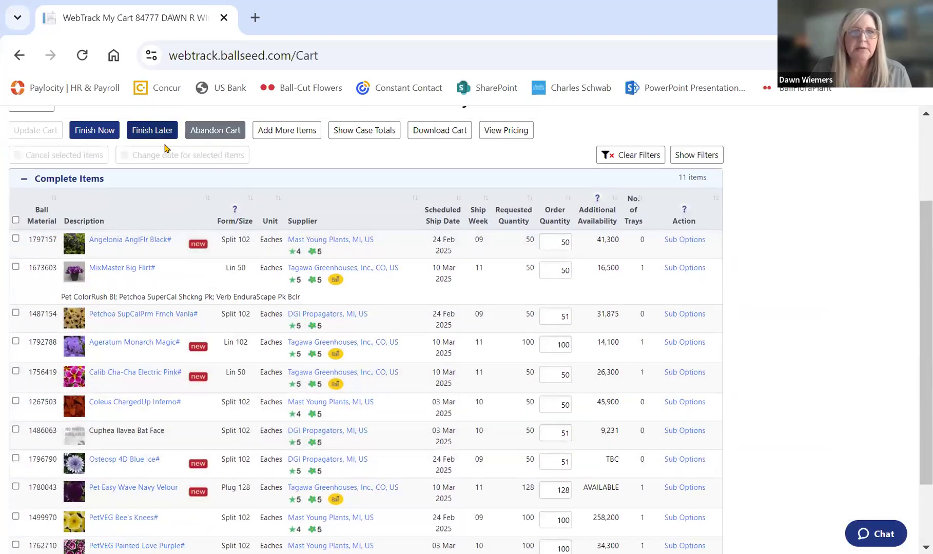
click(365, 135)
scroll(402, 385, down, 2)
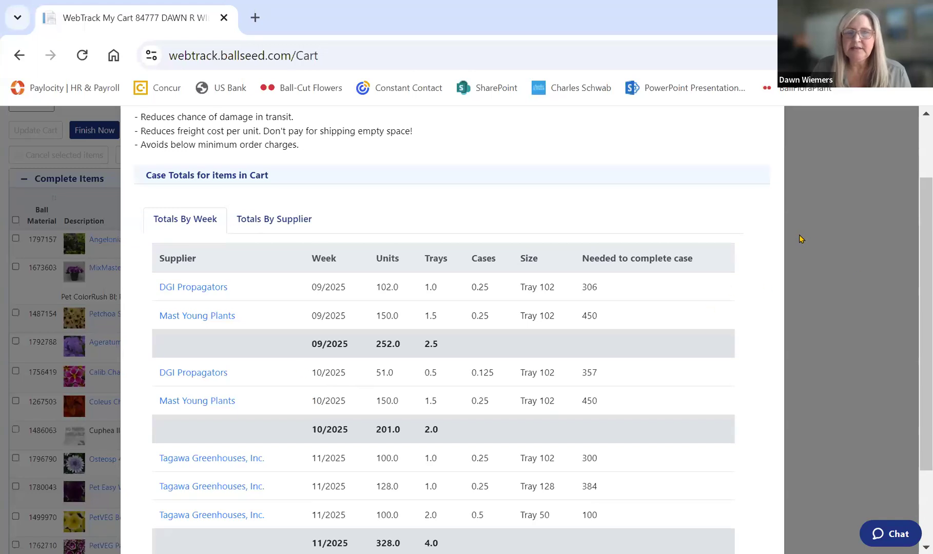
scroll(611, 269, down, 2)
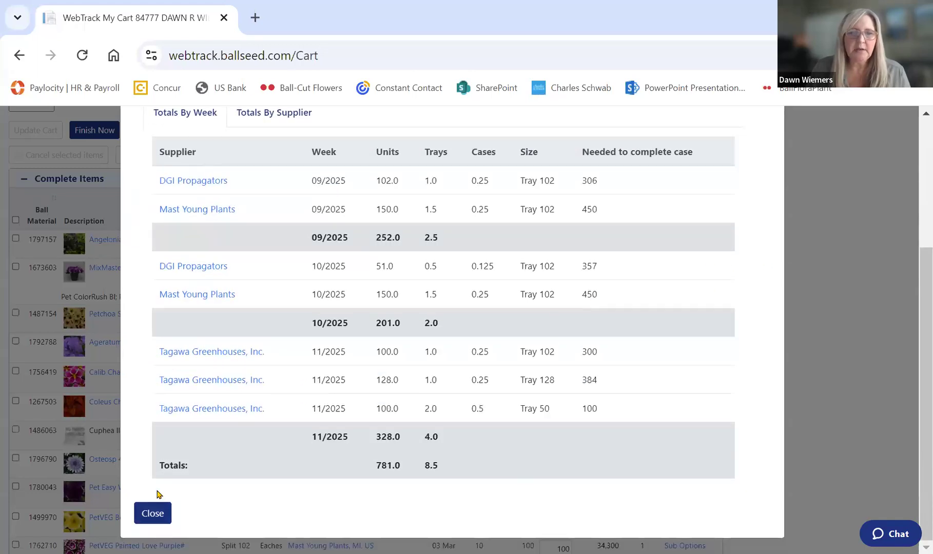
click(153, 513)
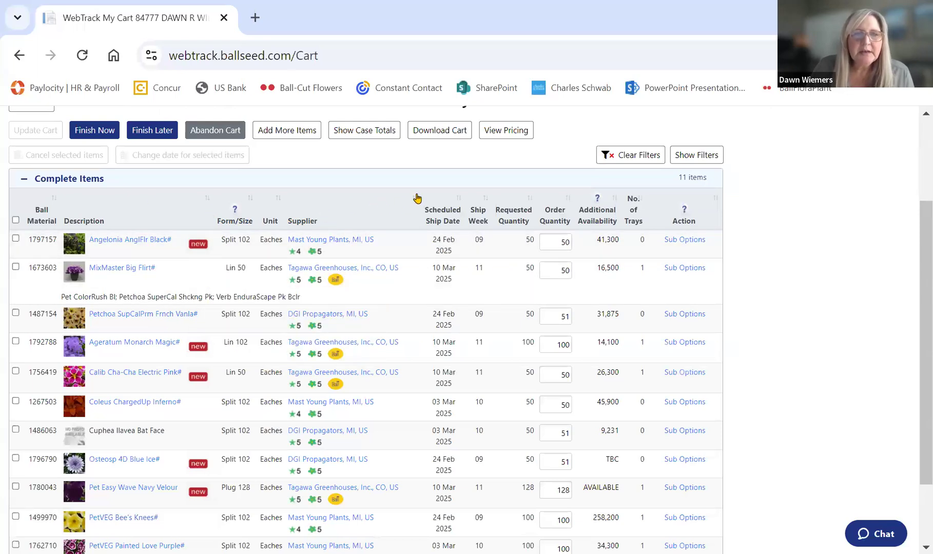
Sort the cart by supplier and change the Cuphea llavea Bat Face ship date to 24 Feb 2025 (wk 09)
click(414, 201)
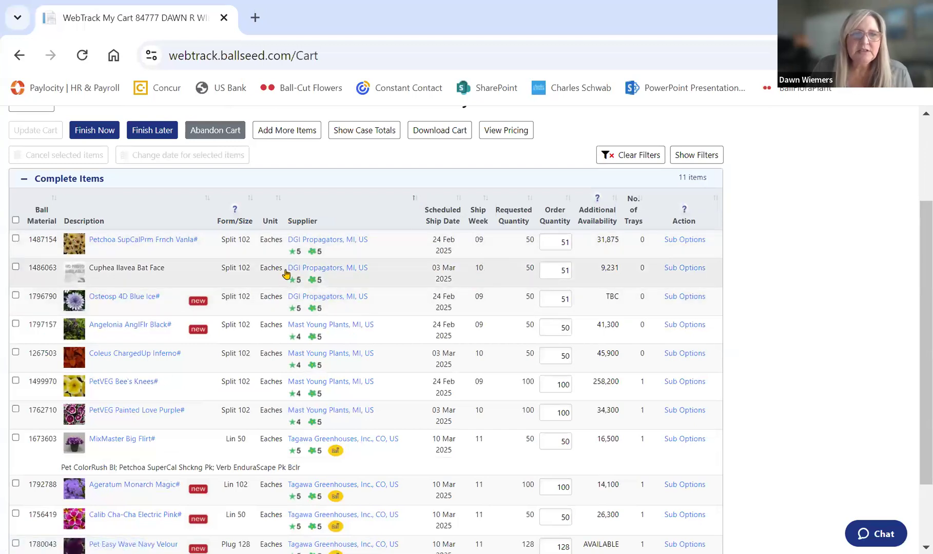
click(15, 267)
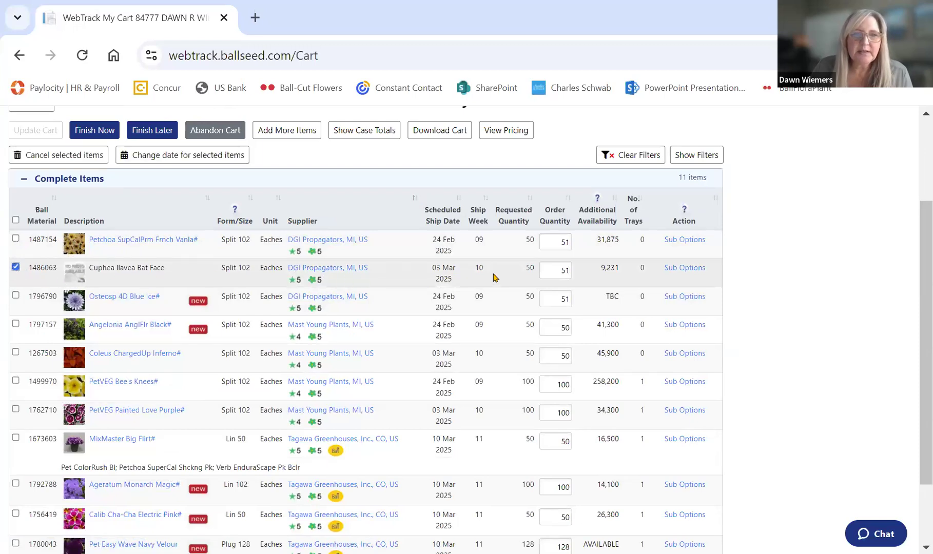
click(172, 160)
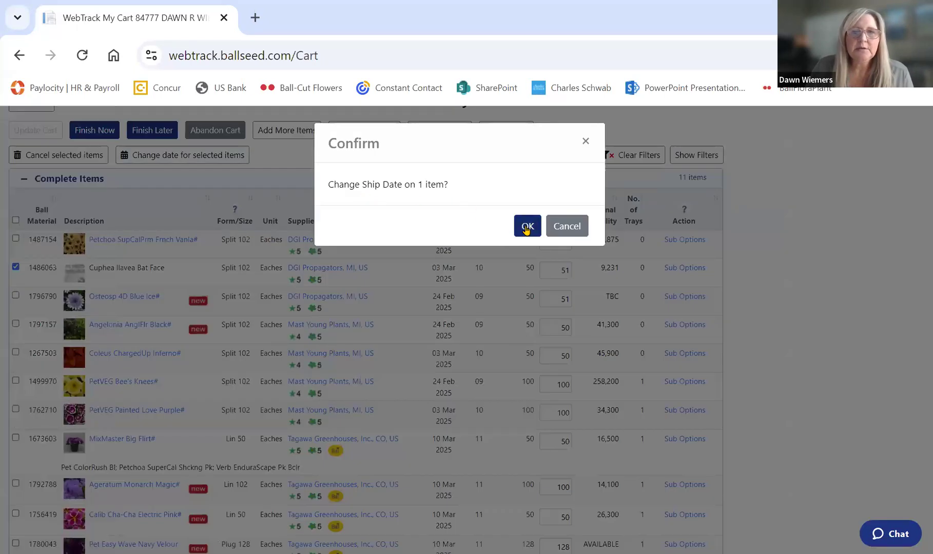
click(526, 229)
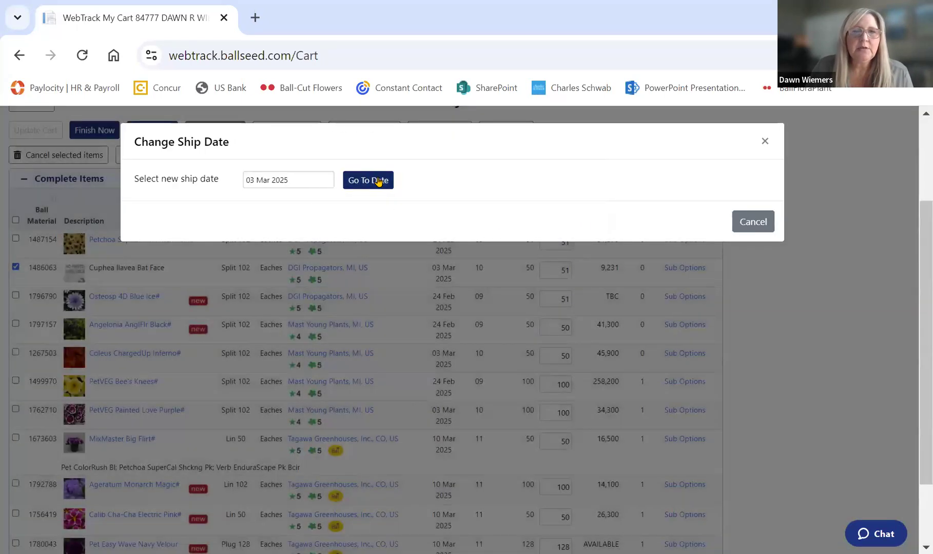
click(379, 181)
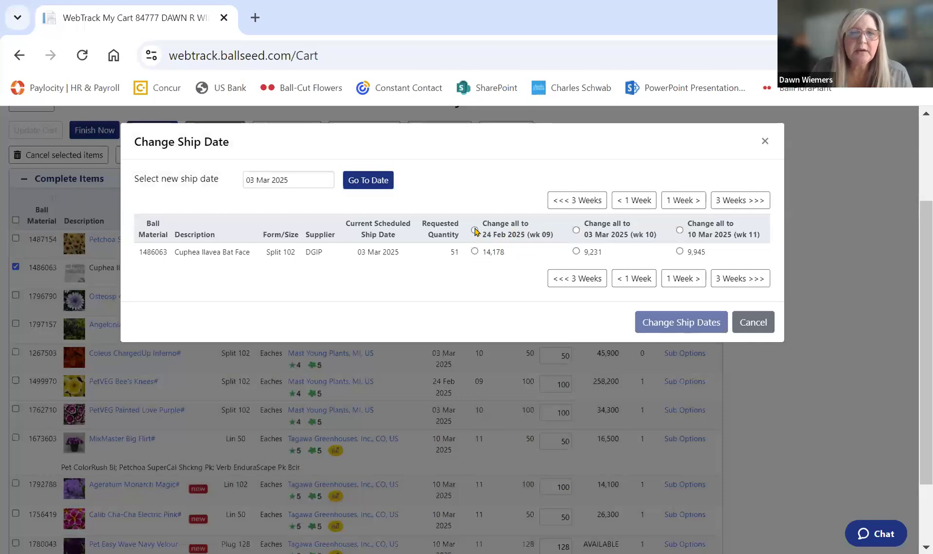
click(474, 230)
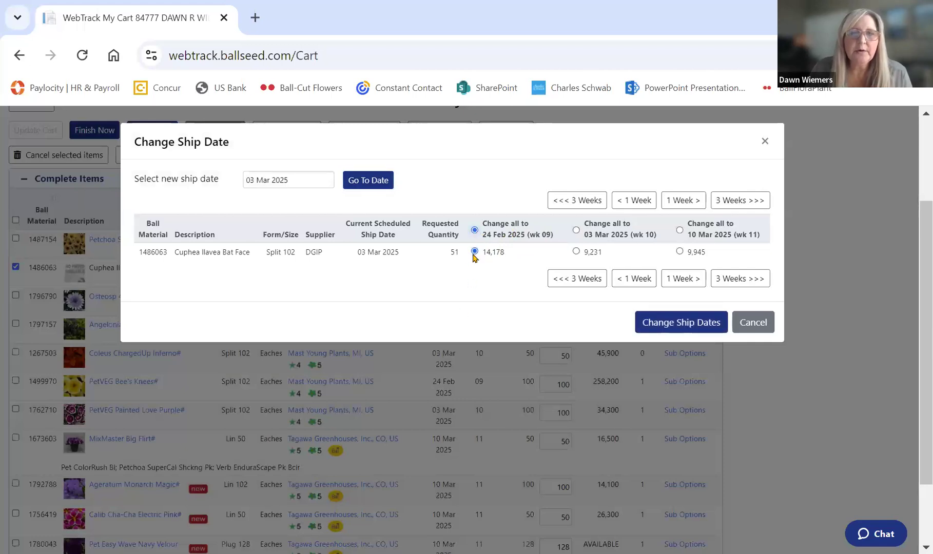
click(661, 322)
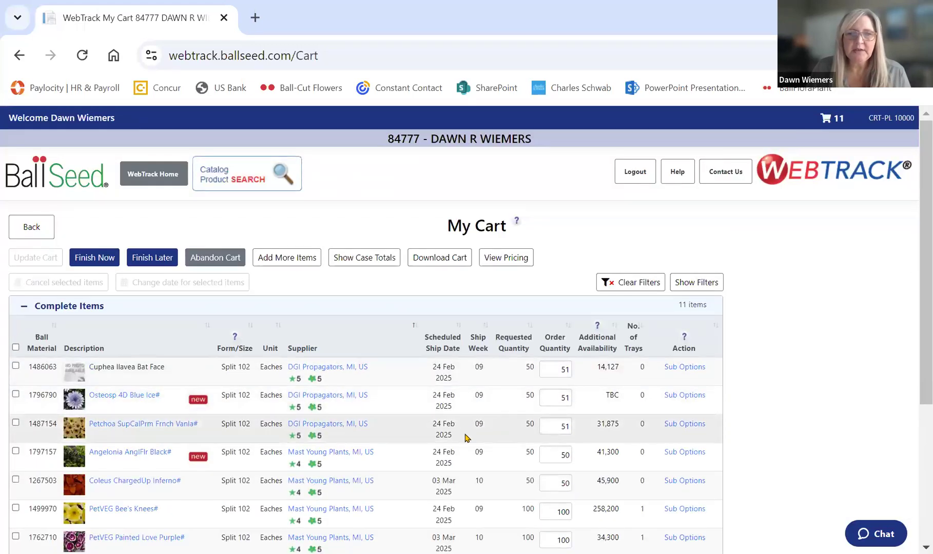
Change the ship dates of Angelonia AnglFlr Black and PetVEG Bee's Knees to 03 Mar 2025 (wk 10)
scroll(340, 471, down, 2)
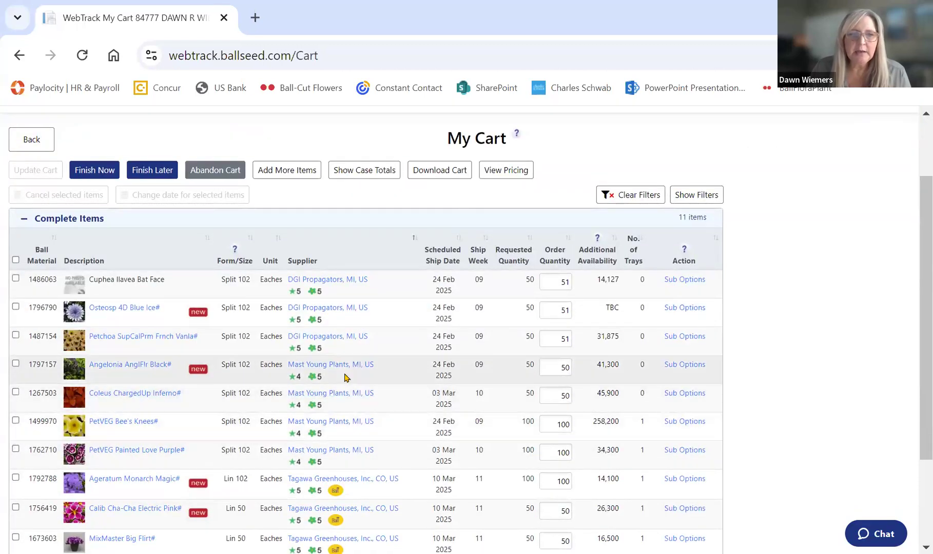
click(16, 364)
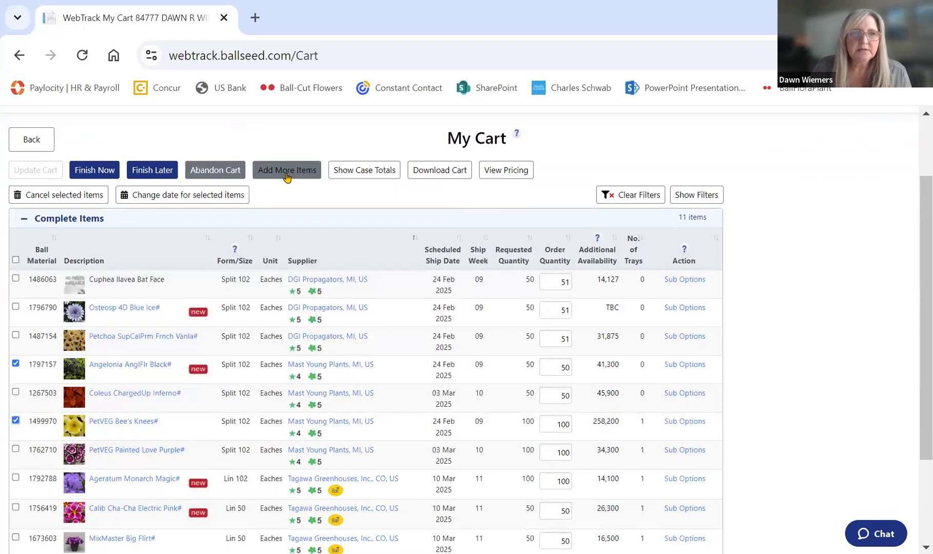
click(170, 201)
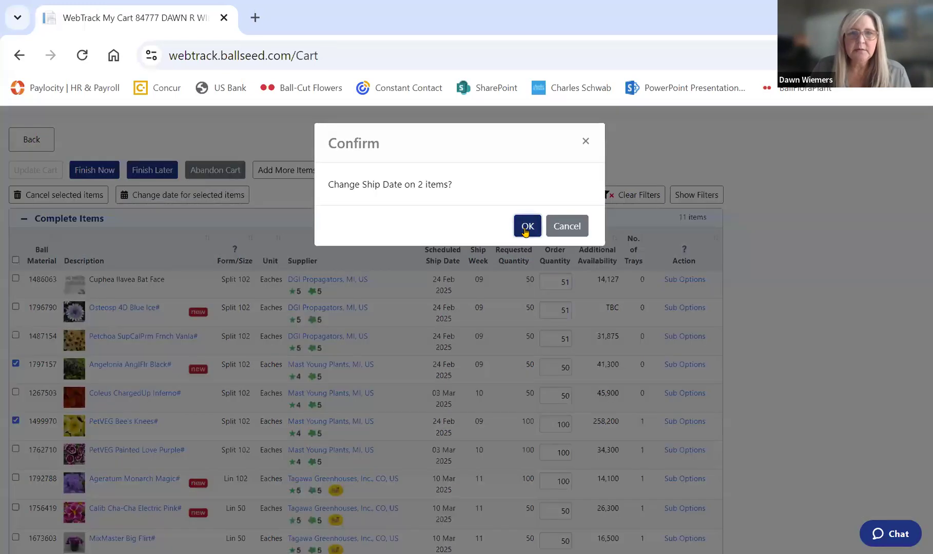
click(526, 224)
click(376, 183)
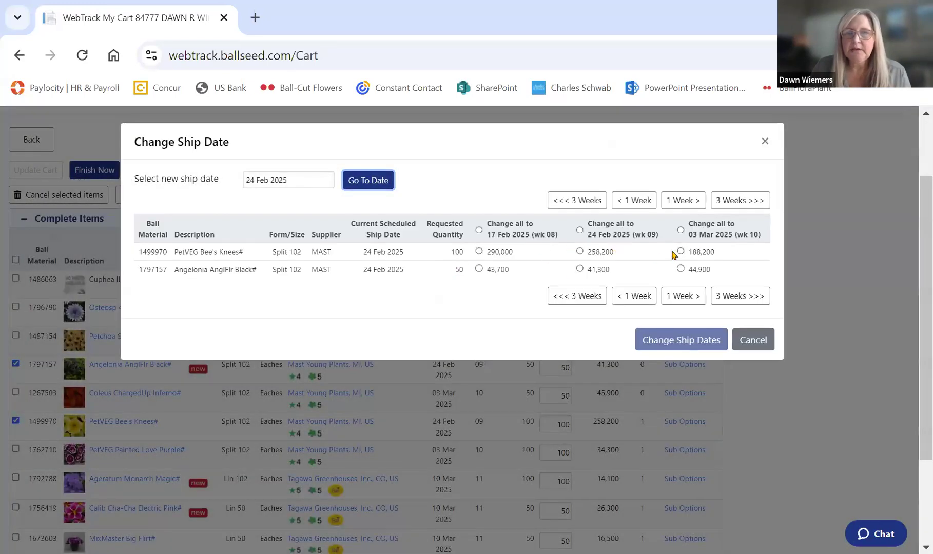
click(682, 230)
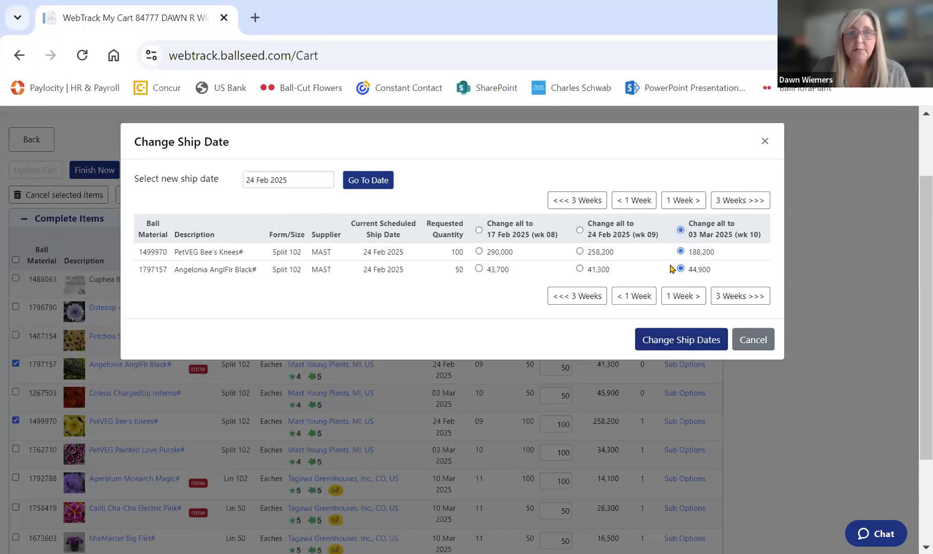
click(676, 341)
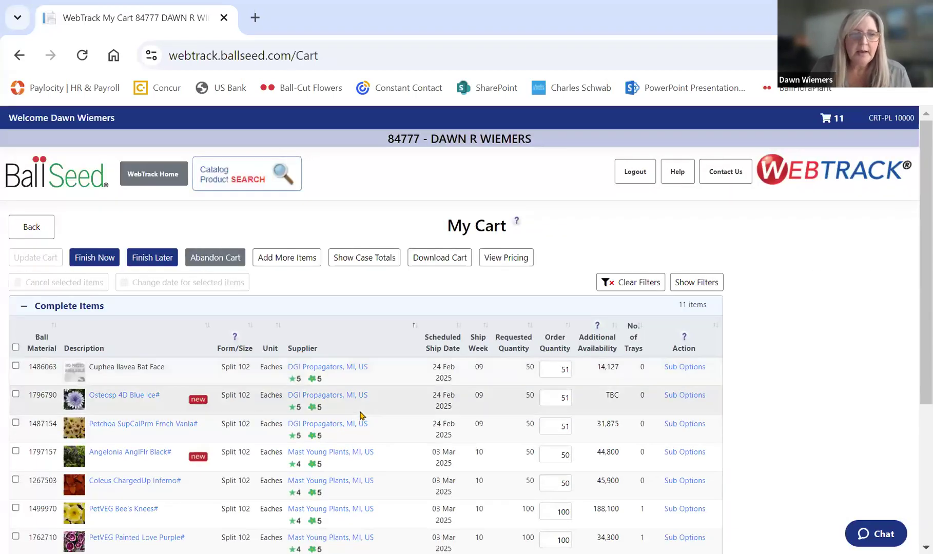
Review the cart's ship weeks by supplier and its case totals by week, including the units needed to complete each case
scroll(367, 419, down, 2)
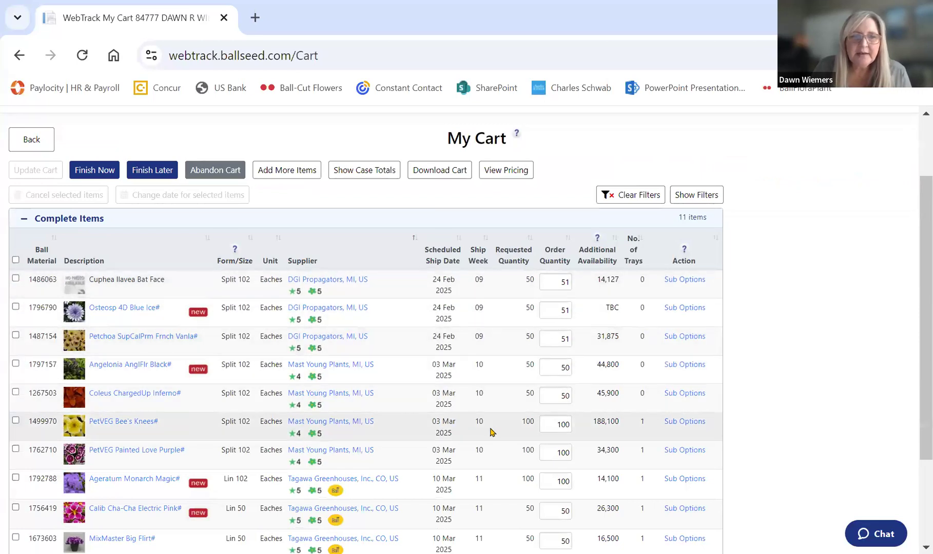
scroll(486, 462, down, 3)
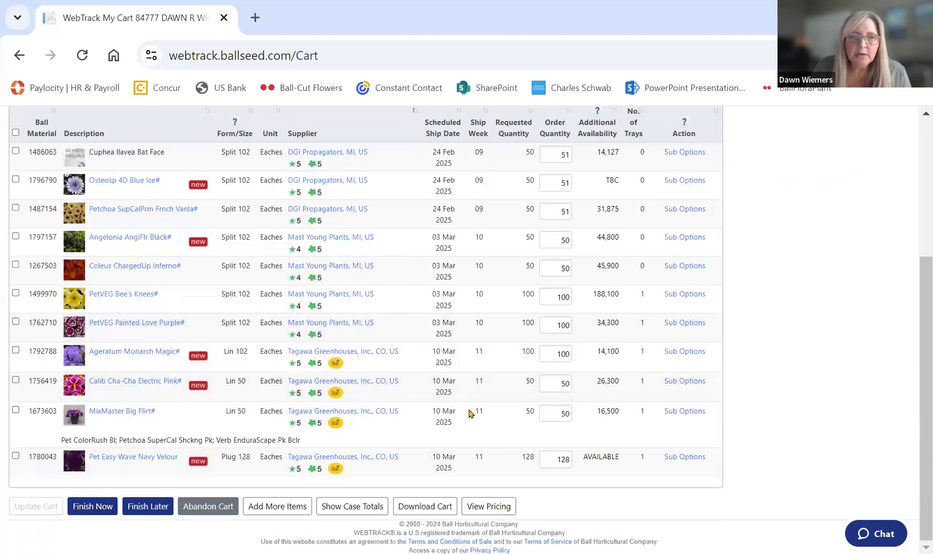
scroll(308, 339, up, 4)
click(369, 218)
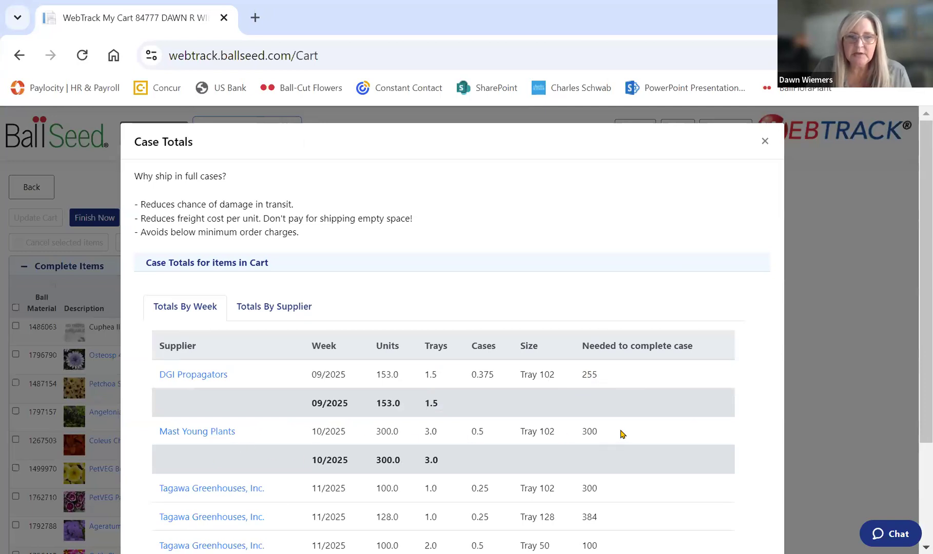
scroll(591, 426, down, 2)
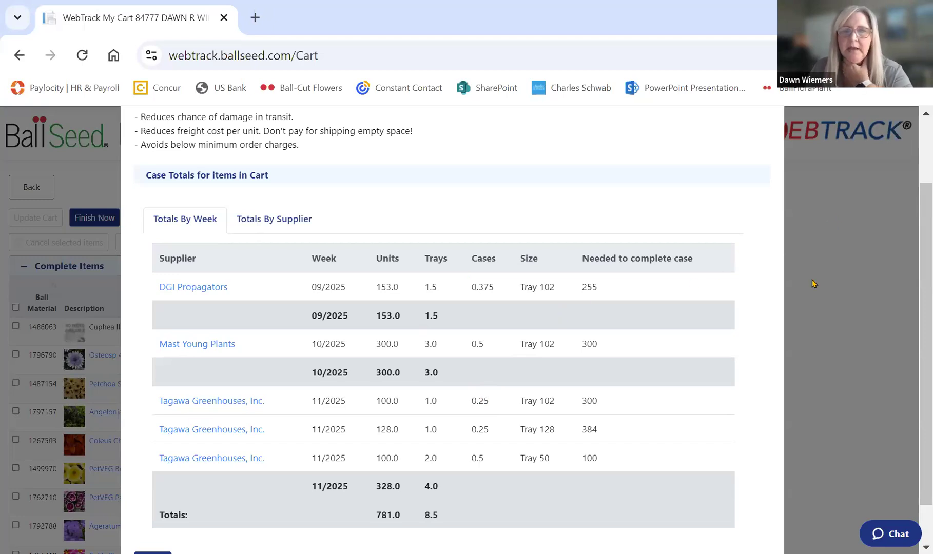
scroll(365, 455, down, 2)
click(149, 516)
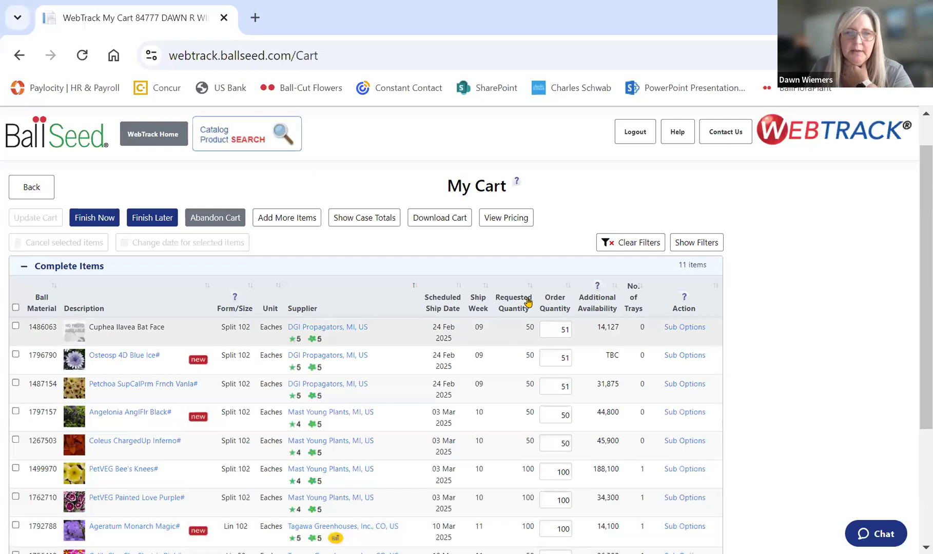
Read the DGI Propagators supplier terms on minimum order, minimum per variety and full-case requirements
click(321, 328)
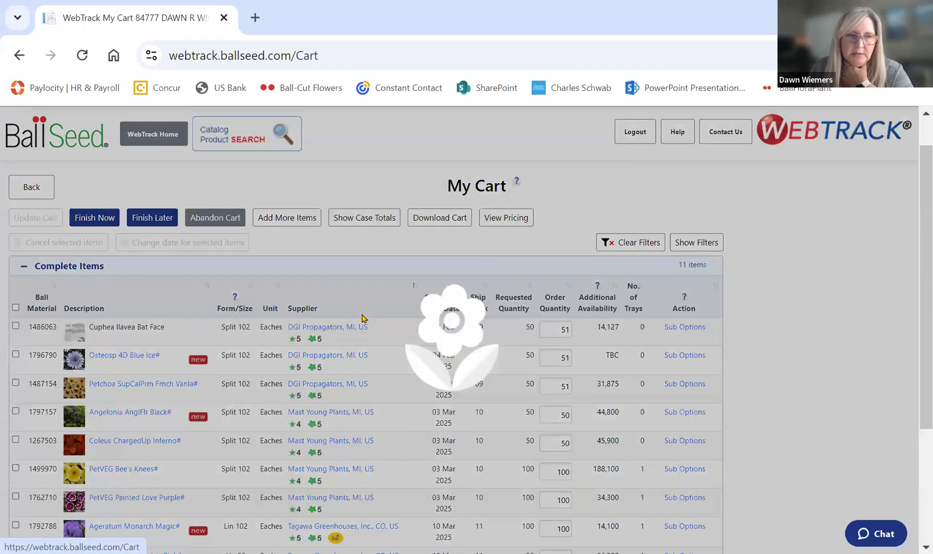
scroll(294, 358, down, 10)
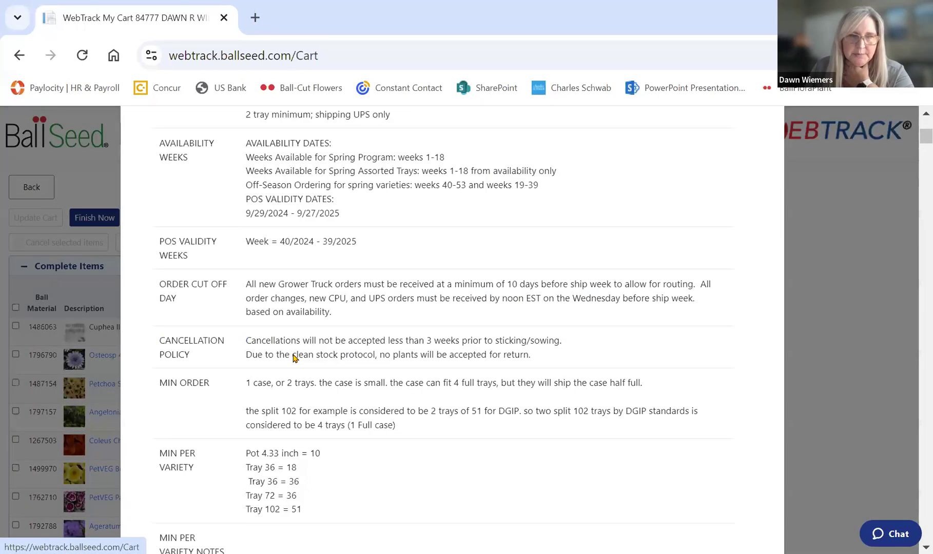
scroll(294, 354, down, 7)
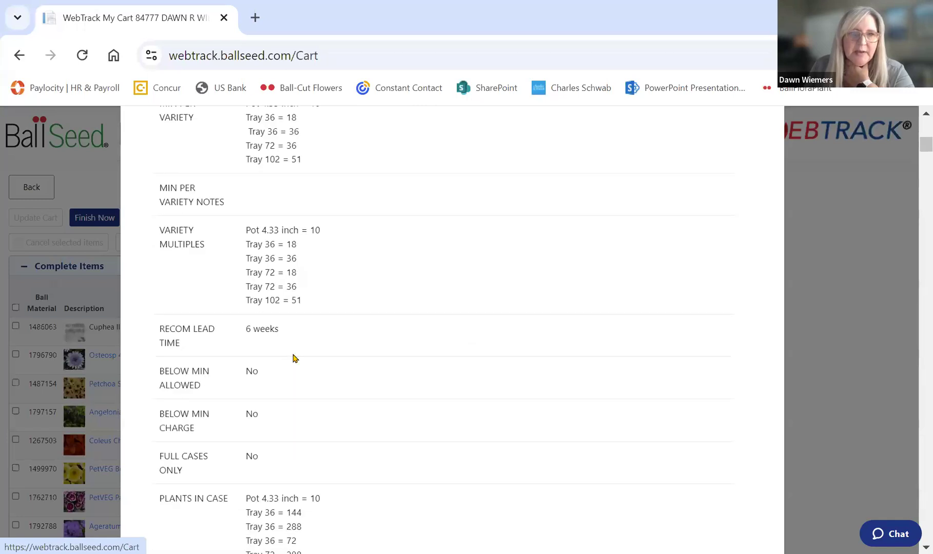
scroll(292, 358, down, 3)
scroll(380, 307, up, 6)
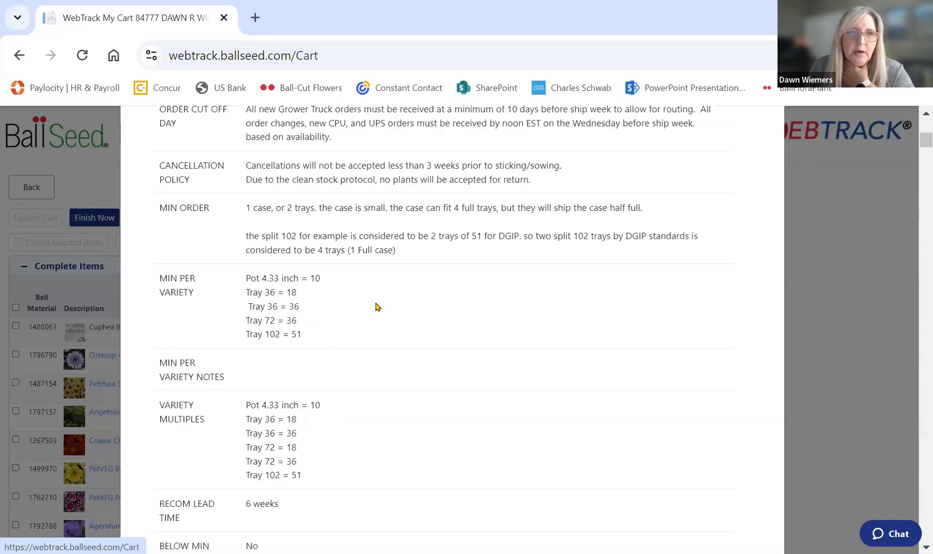
scroll(377, 307, up, 2)
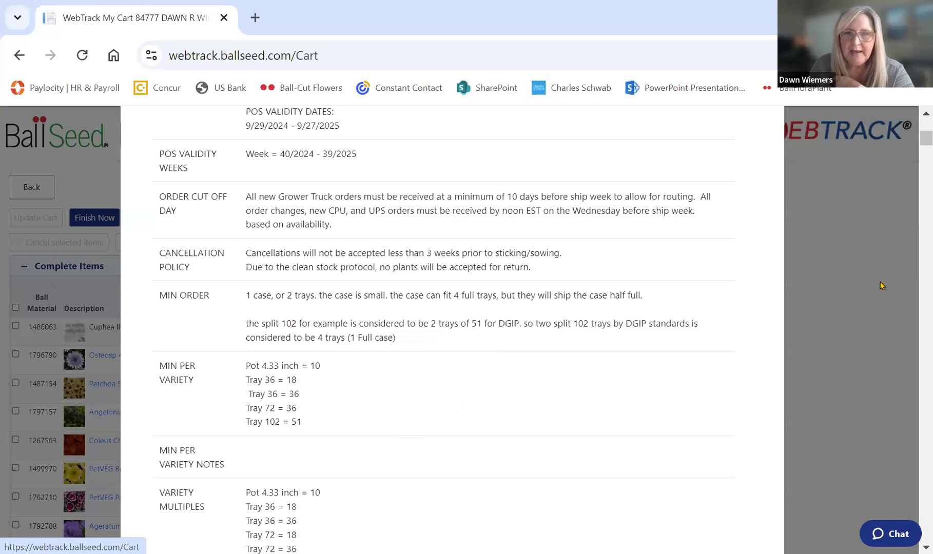
click(850, 285)
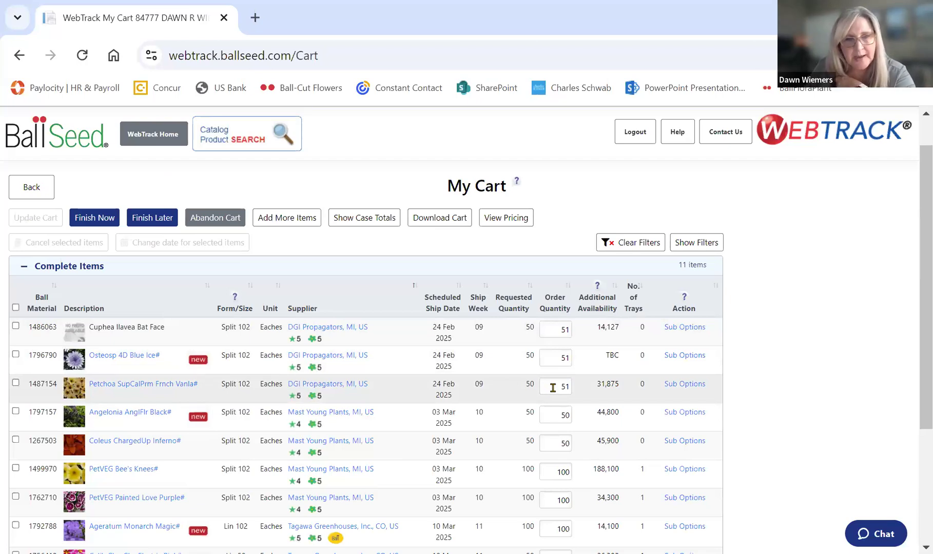
Read the Mast Young Plants supplier terms on minimum order, below-minimum charges, full cases and plants in a case
click(331, 413)
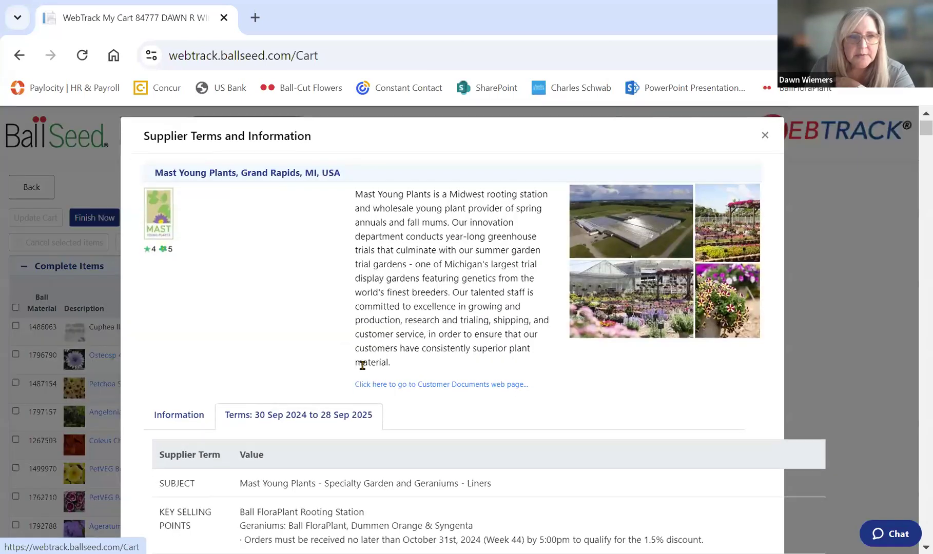
scroll(362, 365, down, 6)
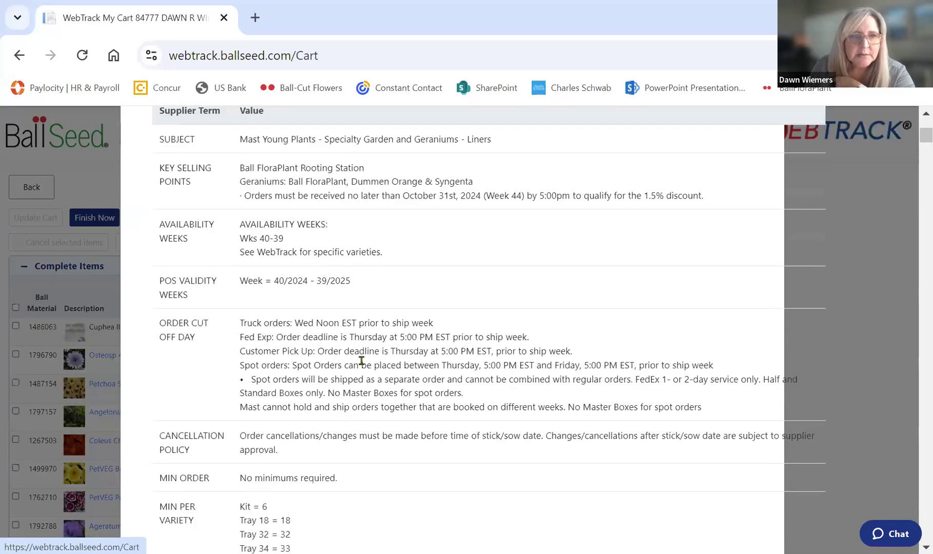
scroll(185, 310, down, 3)
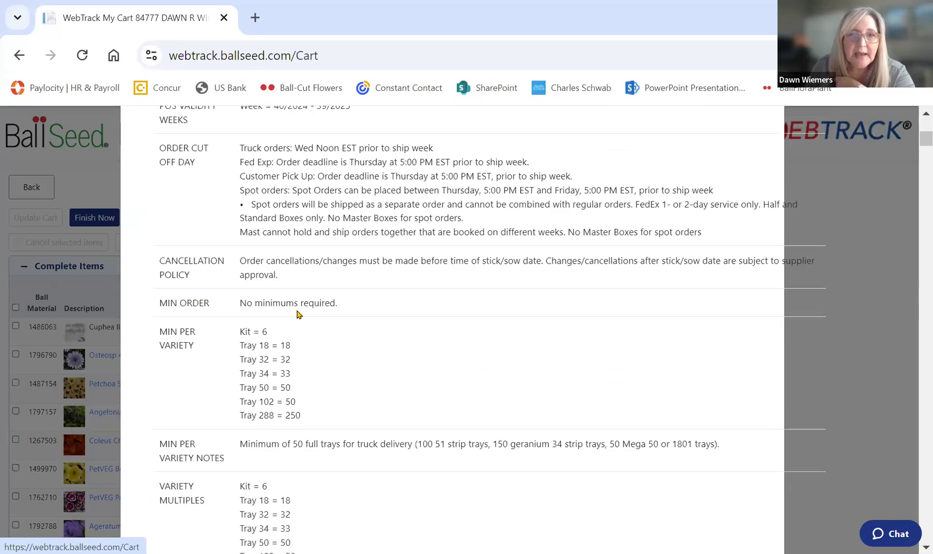
scroll(359, 348, down, 5)
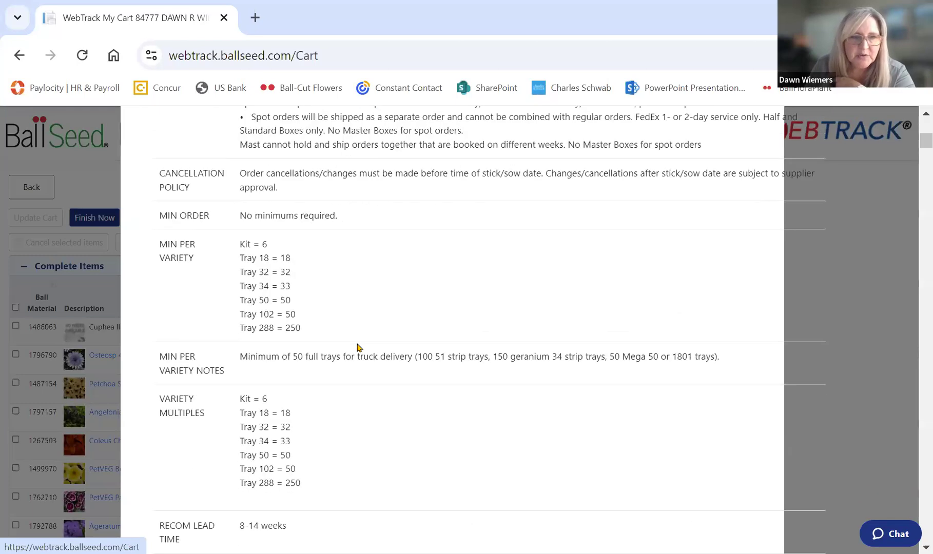
scroll(358, 348, down, 3)
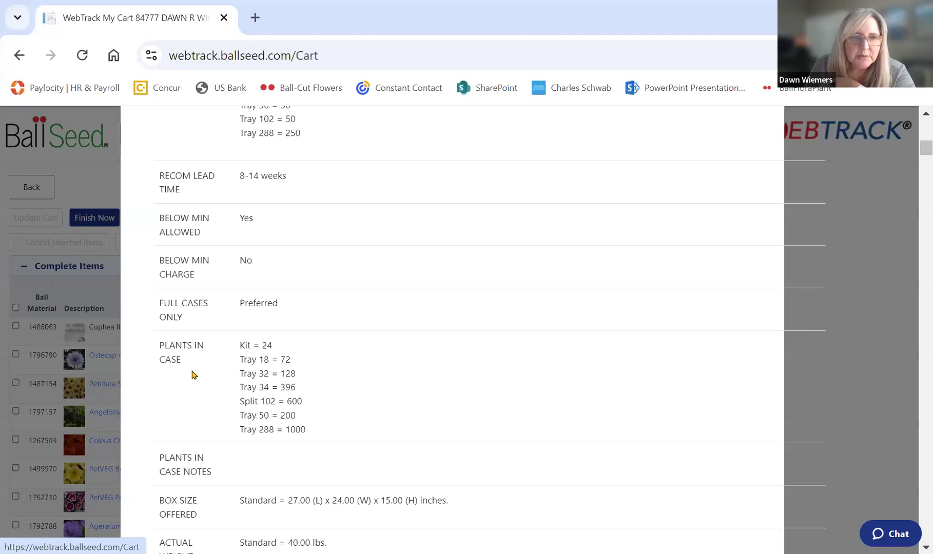
scroll(208, 395, down, 2)
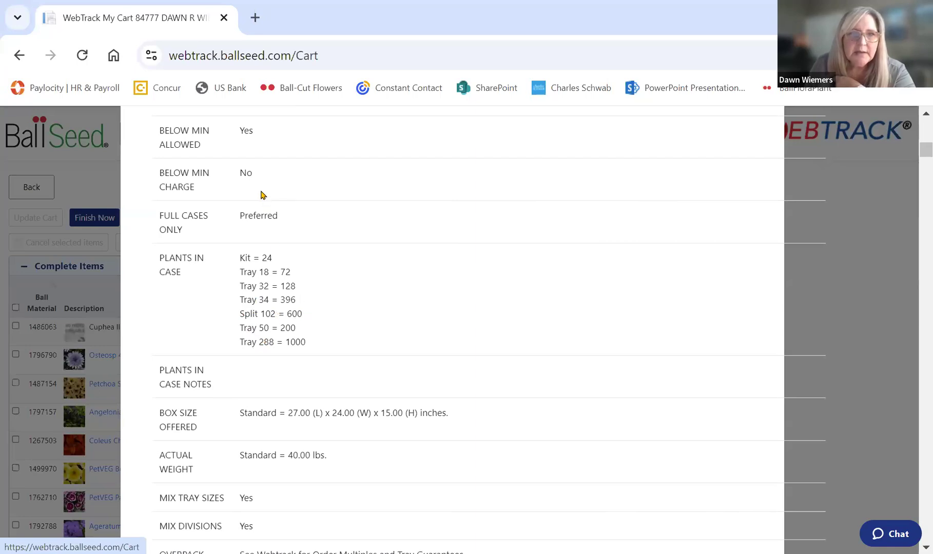
click(728, 295)
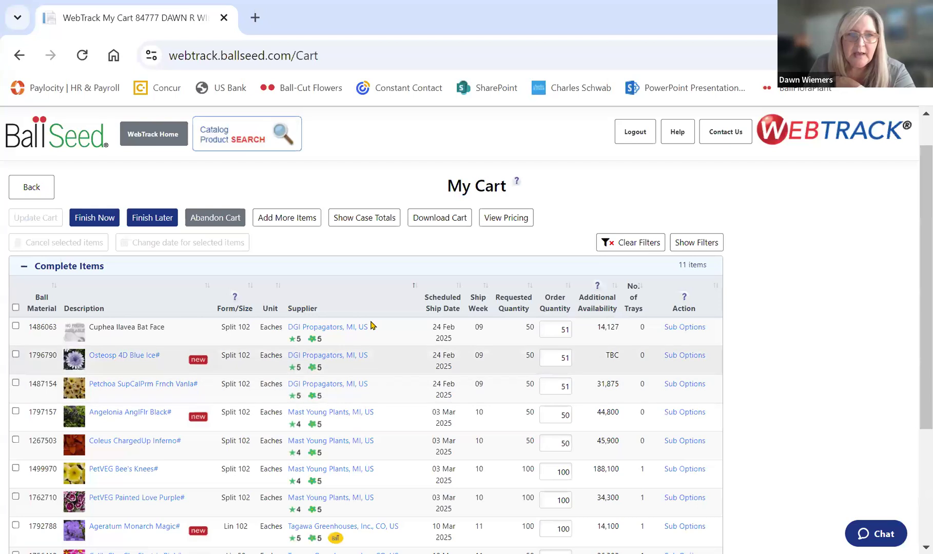
Recheck the case totals by week against the supplier terms, then close them
click(352, 219)
scroll(378, 391, down, 2)
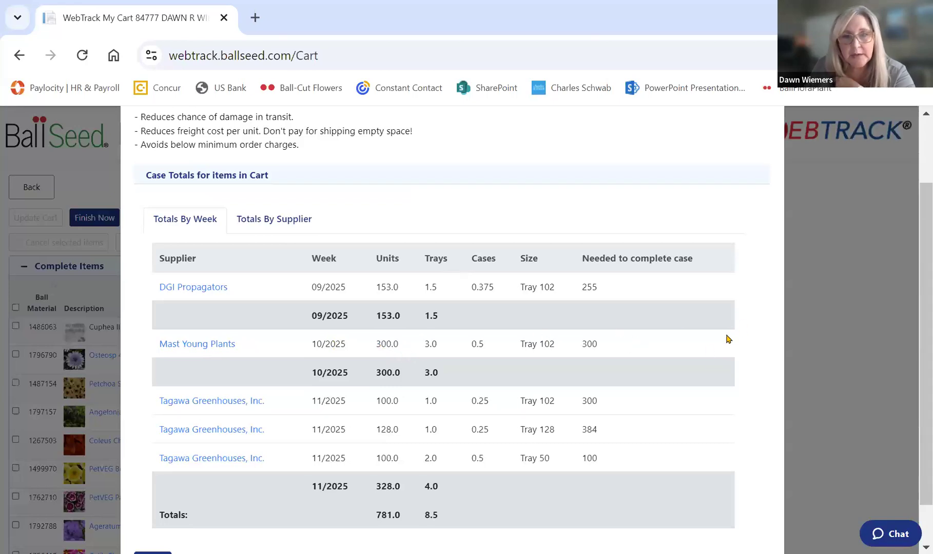
scroll(729, 333, down, 1)
click(152, 514)
Read the Tagawa Greenhouses supplier terms on minimum order, full cases, plants in a case and mixing tray sizes
scroll(261, 418, down, 3)
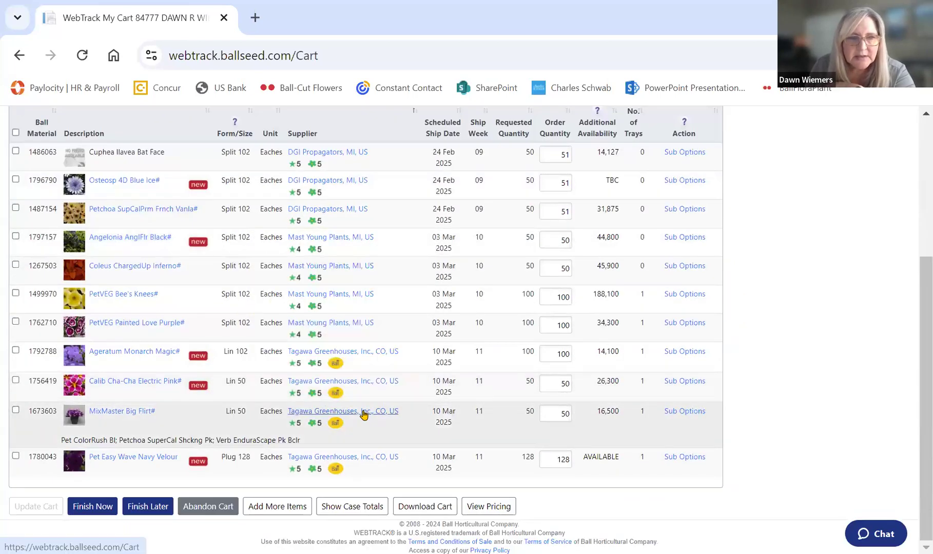
click(363, 413)
scroll(565, 332, down, 7)
scroll(566, 333, down, 10)
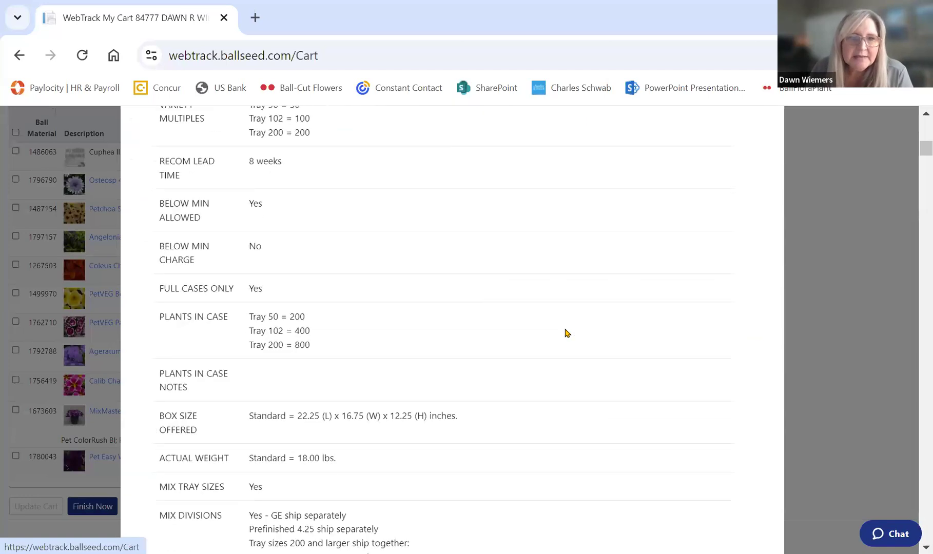
scroll(558, 332, up, 3)
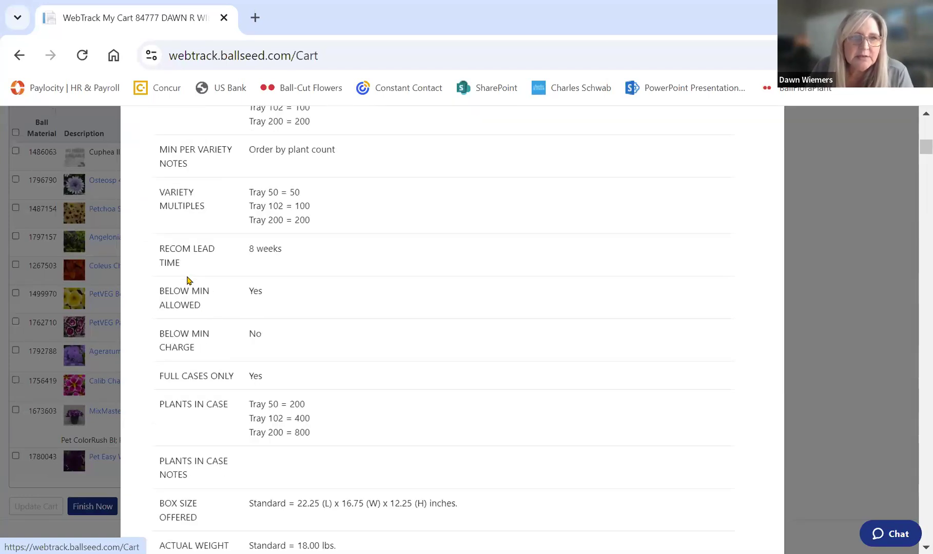
scroll(213, 269, up, 4)
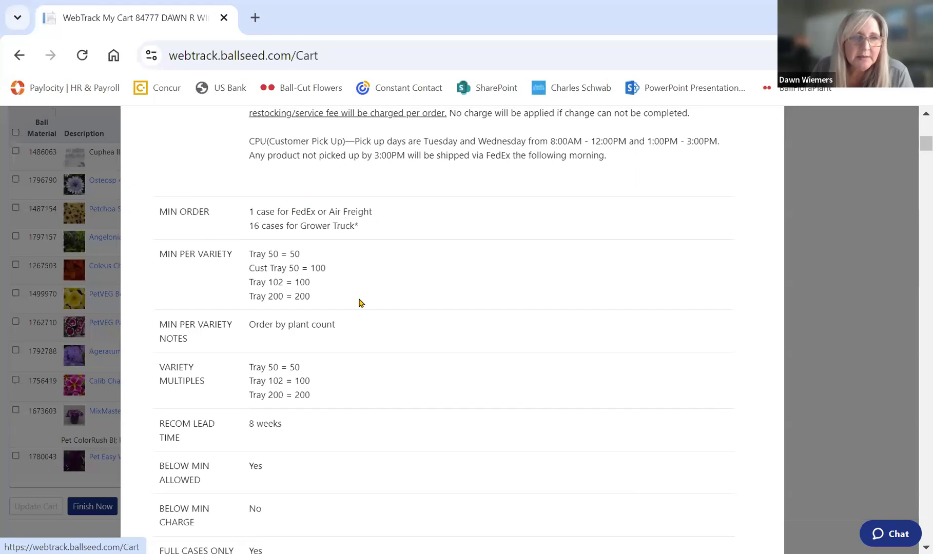
scroll(319, 339, down, 3)
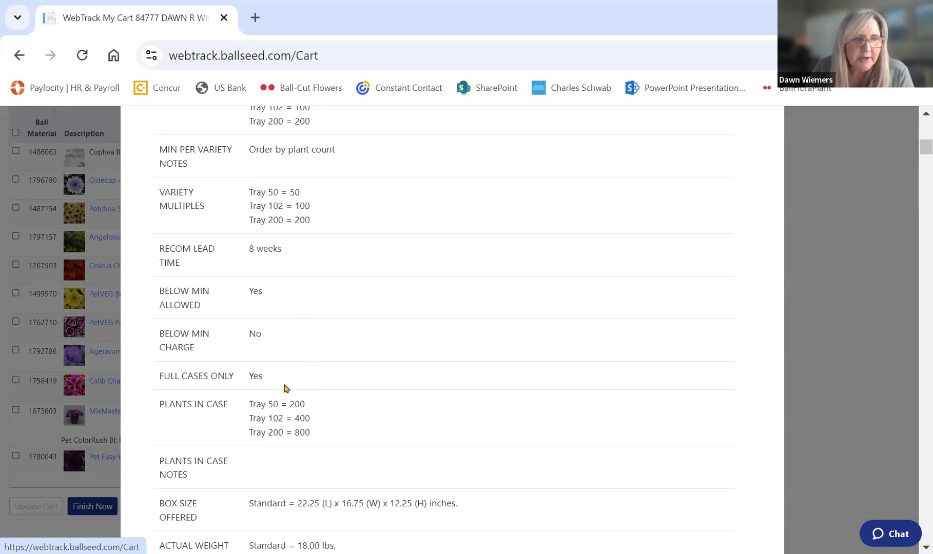
scroll(277, 394, down, 2)
scroll(276, 399, down, 2)
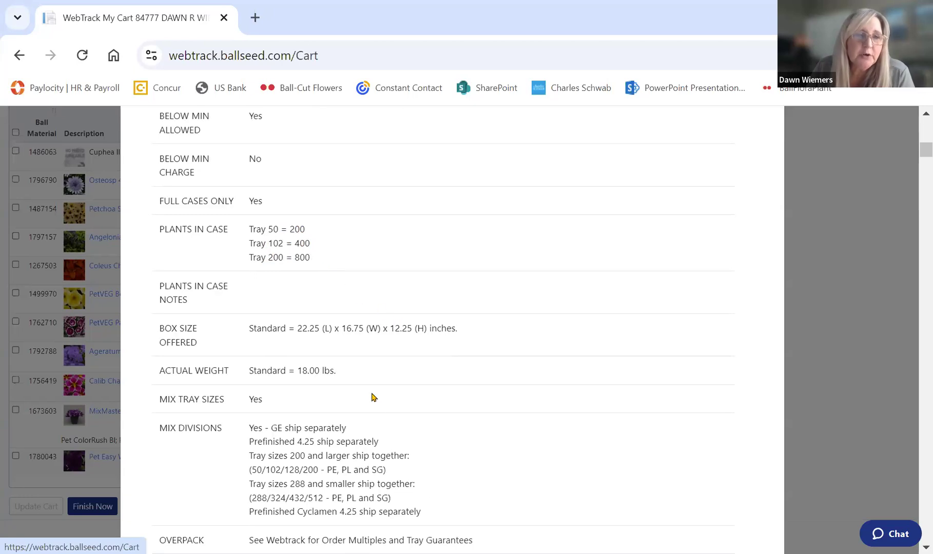
scroll(363, 373, up, 2)
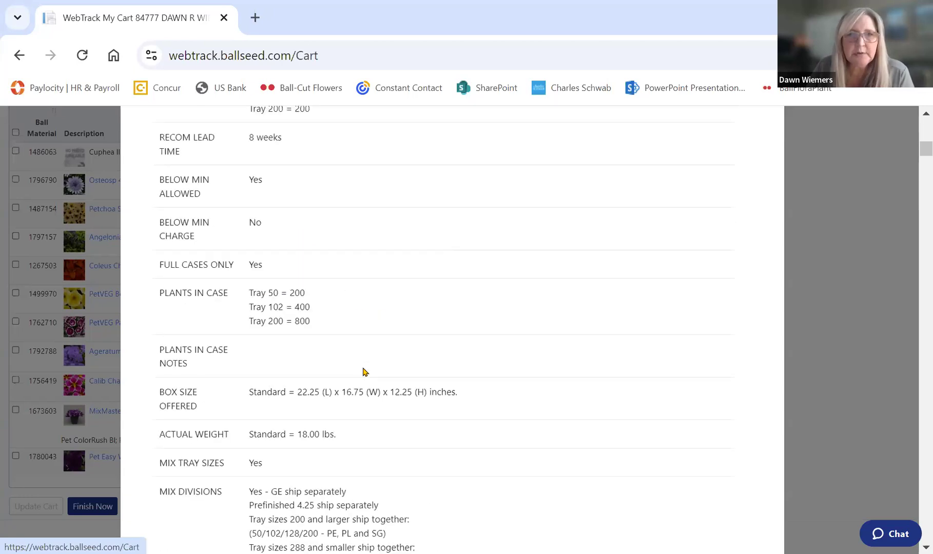
click(833, 215)
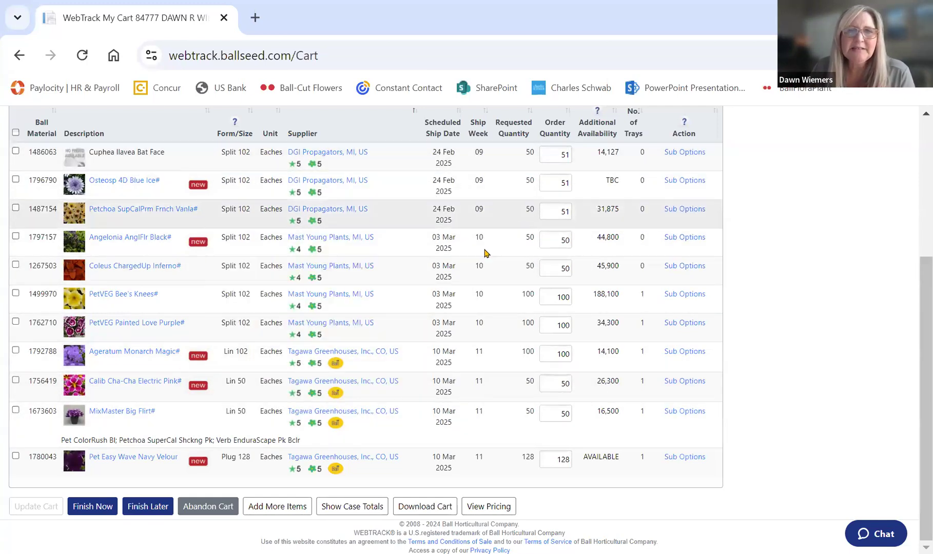
Start adding more items to the cart and search the products for "sup cal map"
scroll(275, 201, up, 2)
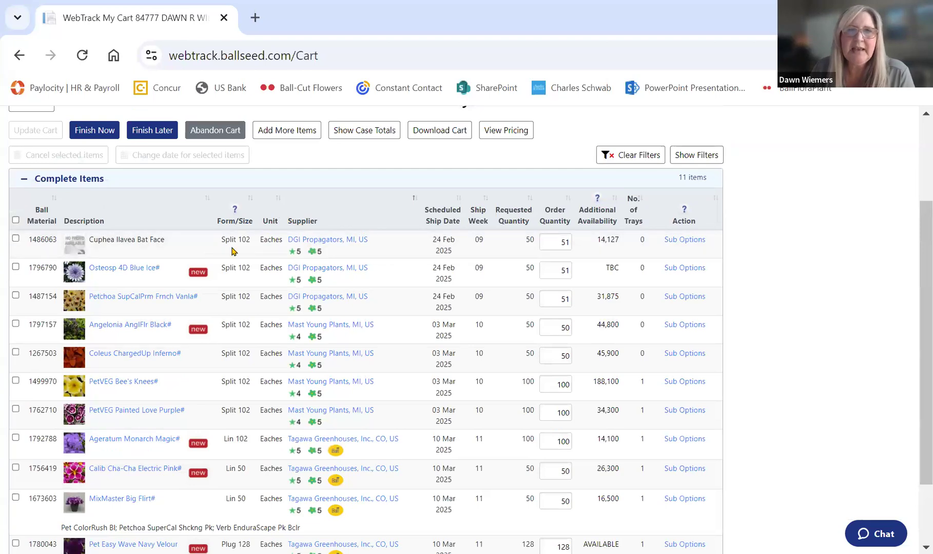
click(287, 130)
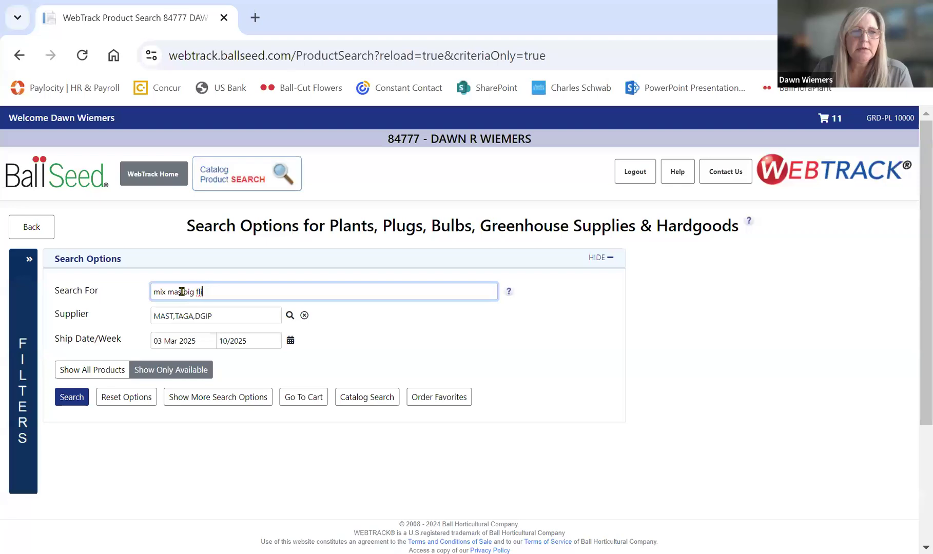
triple_click(183, 292)
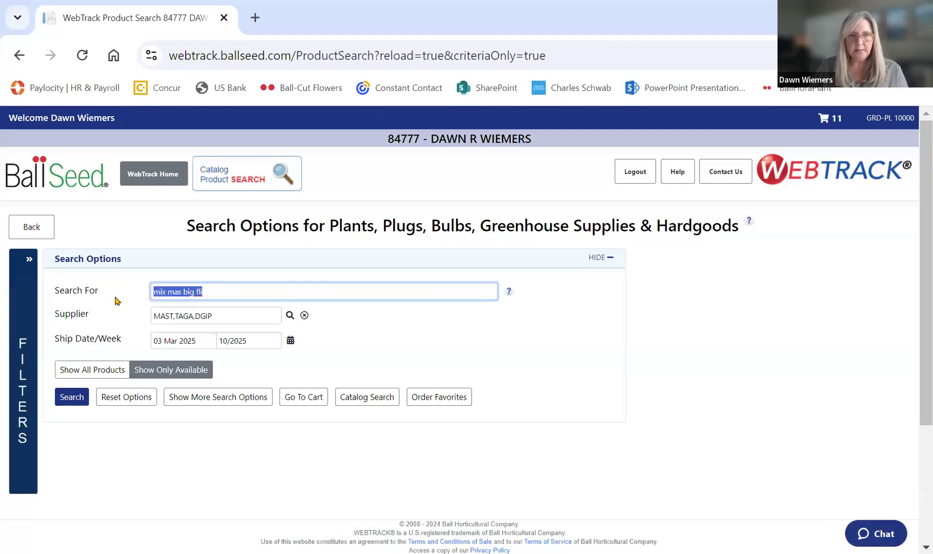
text(up cal map)
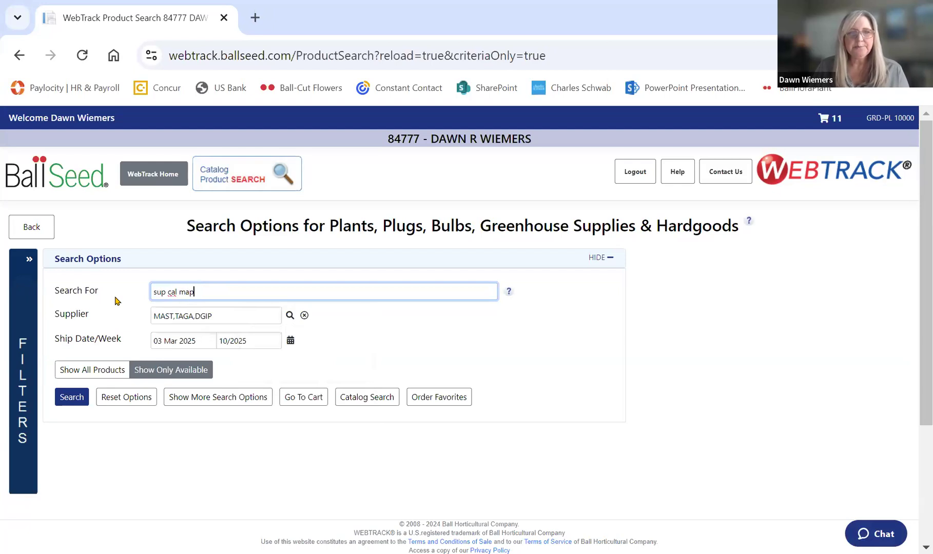
key(Return)
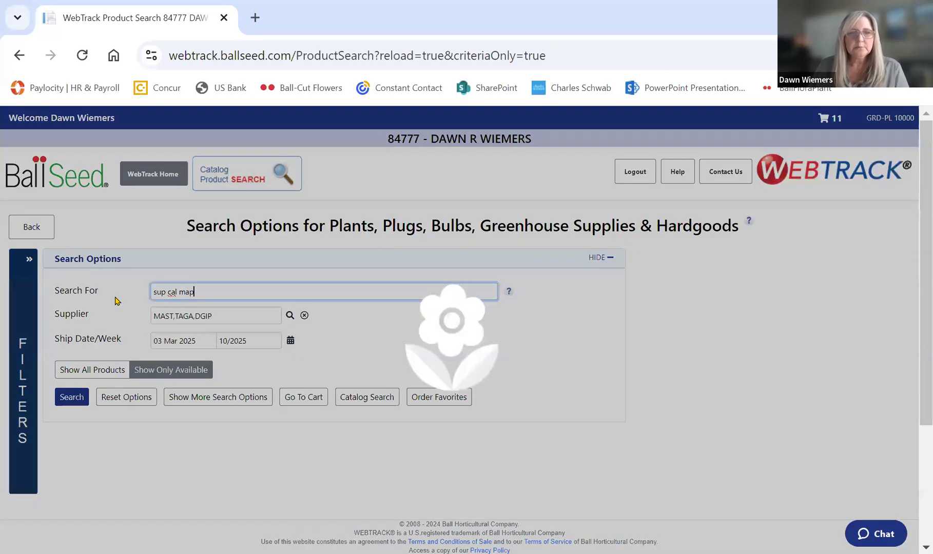
scroll(403, 355, down, 4)
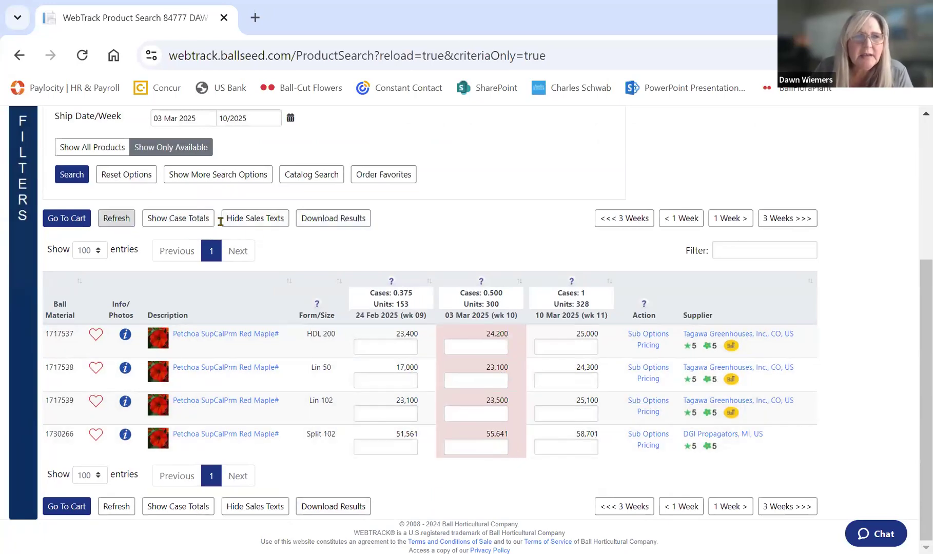
Check the case totals, order 51 DGI Propagators Petchoa SupCalPrm Red Maple Split 102 for 24 Feb 2025, and return to the cart
click(185, 219)
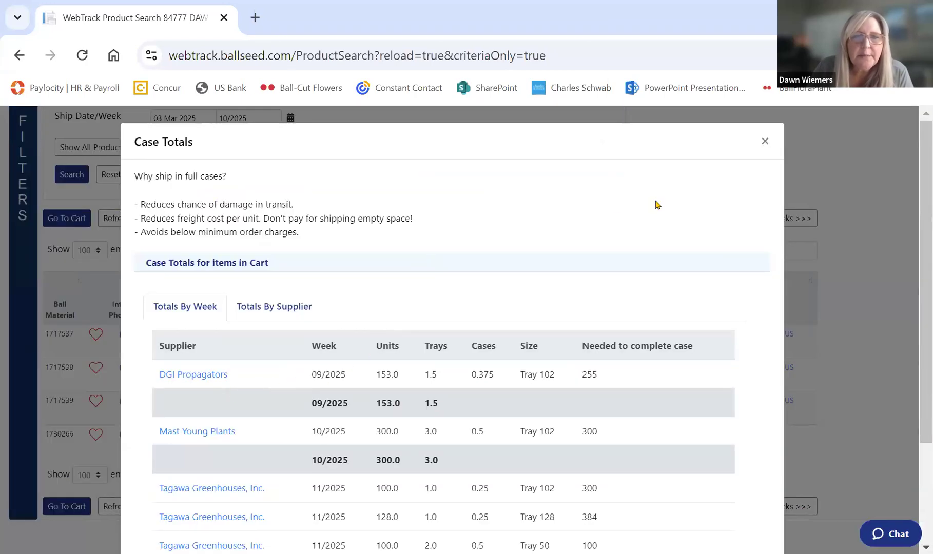
click(764, 141)
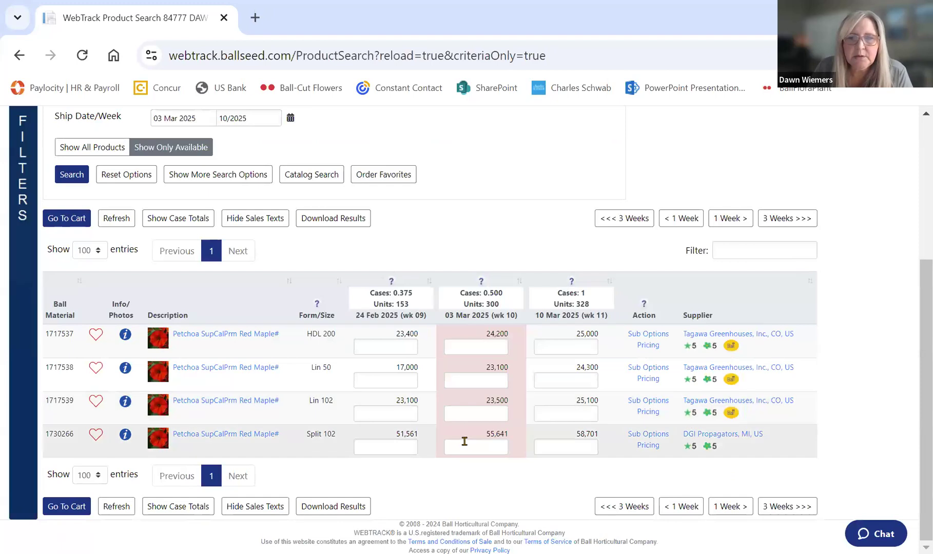
click(411, 446)
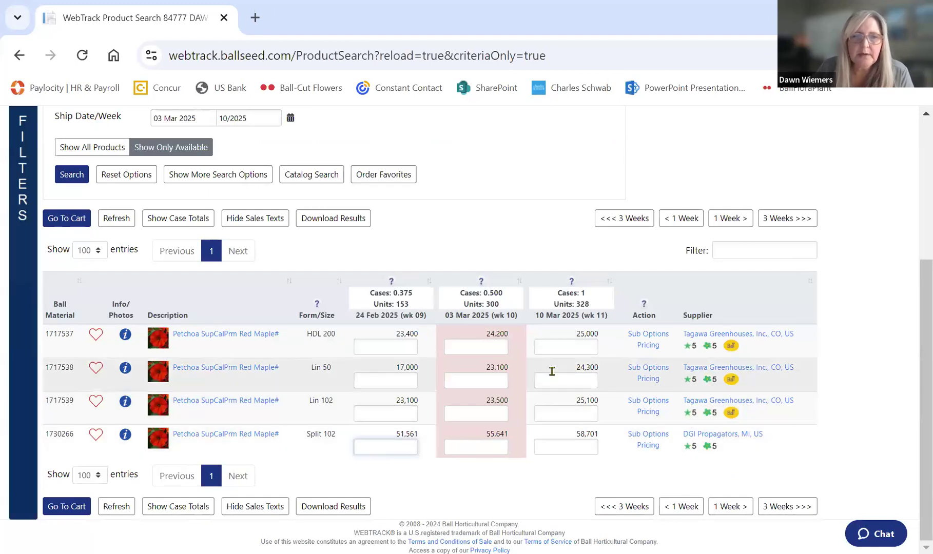
text(51)
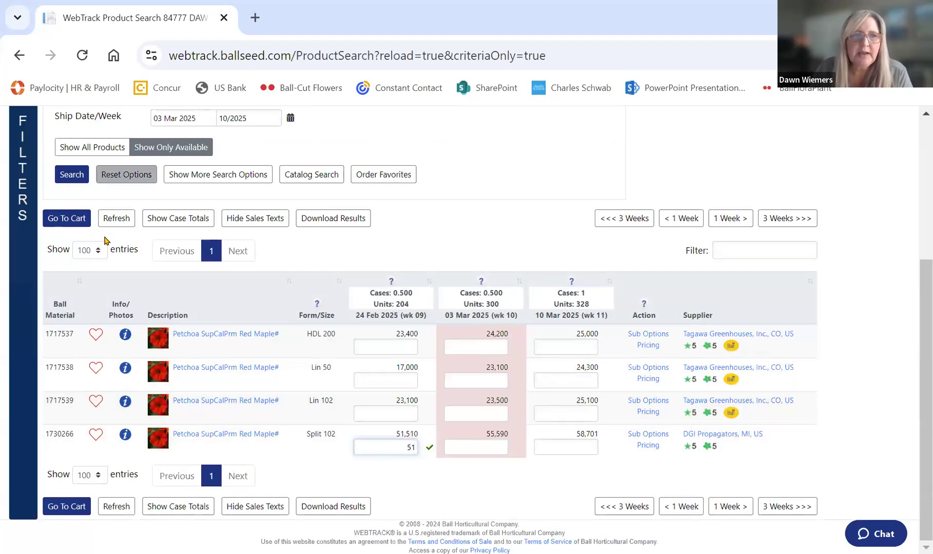
click(73, 221)
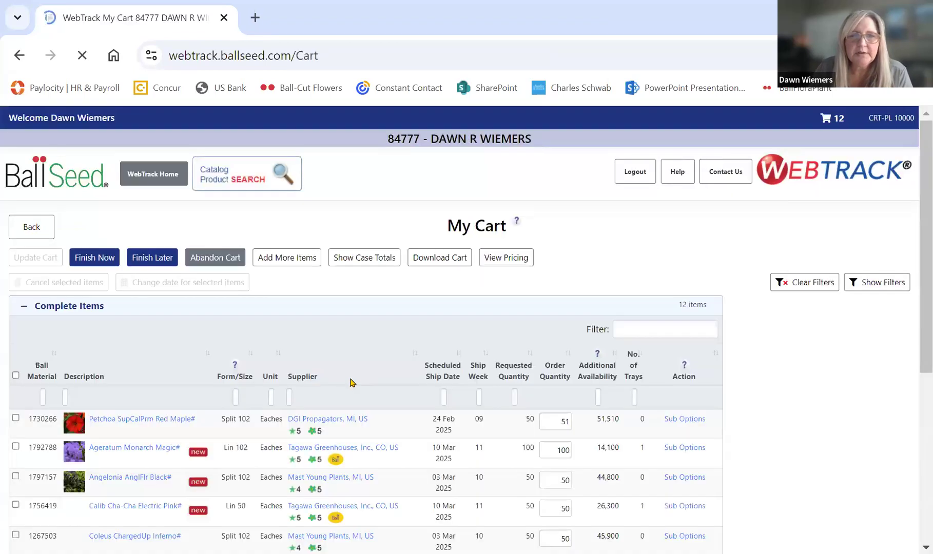
Review the cart's case totals by week for each supplier, then close them
click(370, 265)
scroll(545, 378, down, 3)
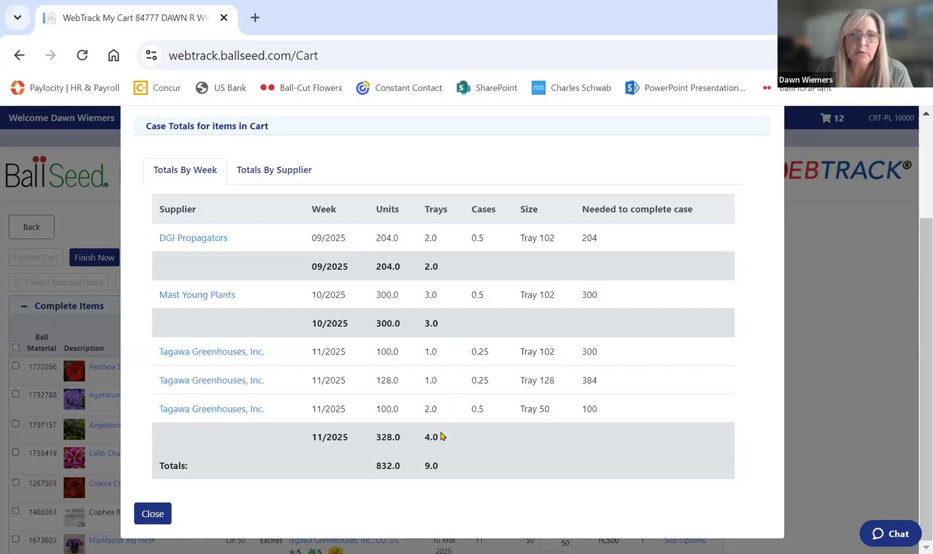
click(148, 514)
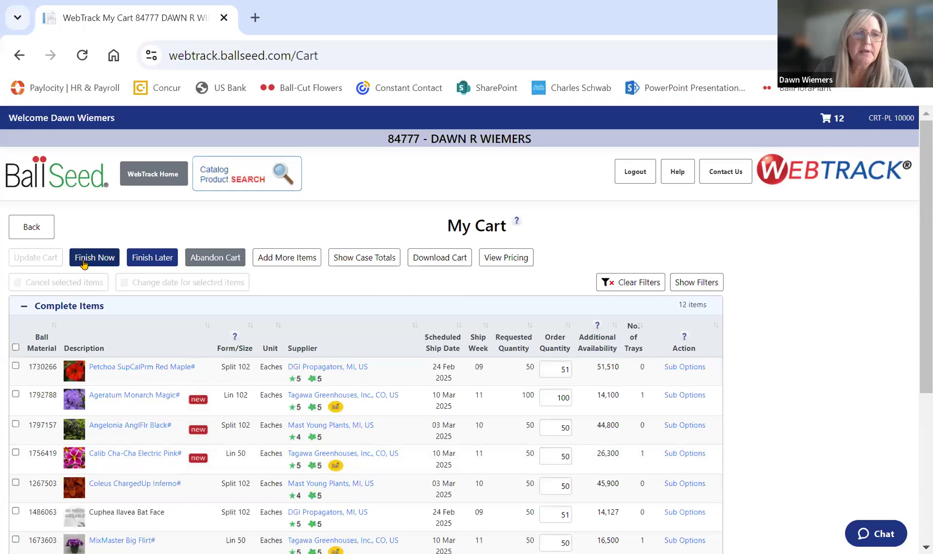
Finish the order now, reviewing the case totals and continuing past them to the Finish Order page
click(364, 257)
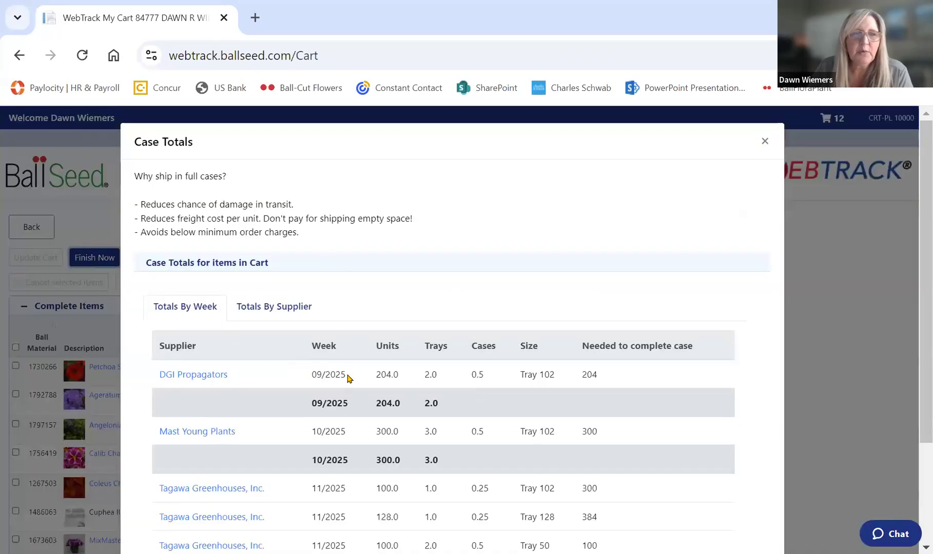
scroll(347, 378, down, 3)
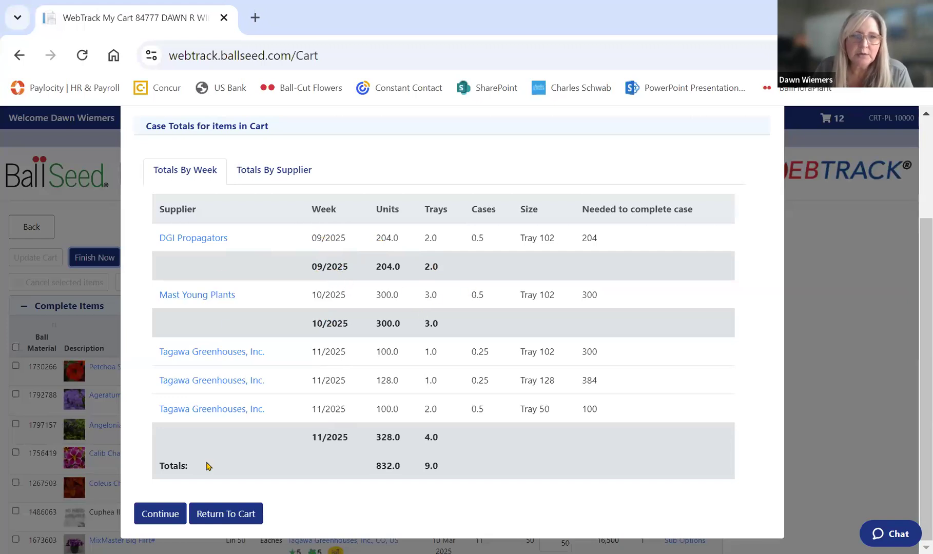
click(157, 514)
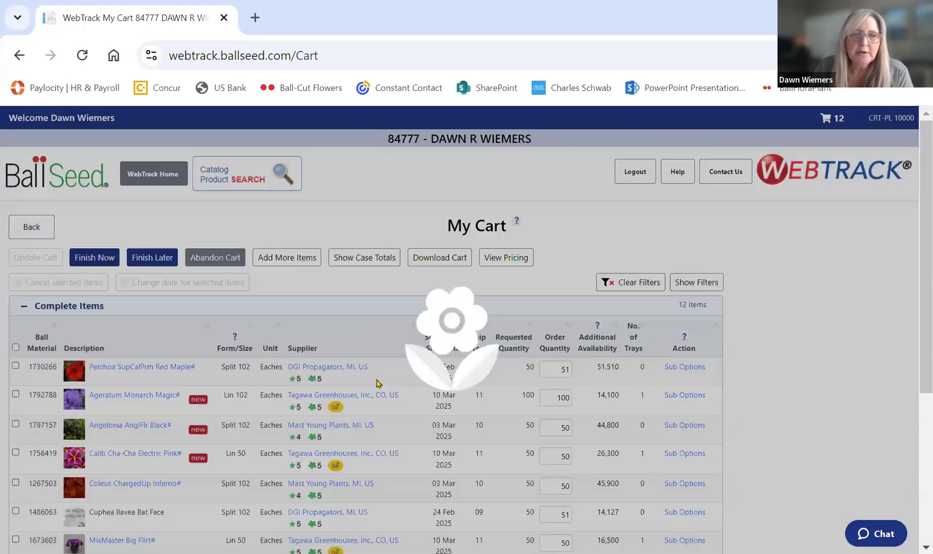
Replace the purchase order number of the DGI Propagators order with "Annuals"
scroll(305, 291, down, 1)
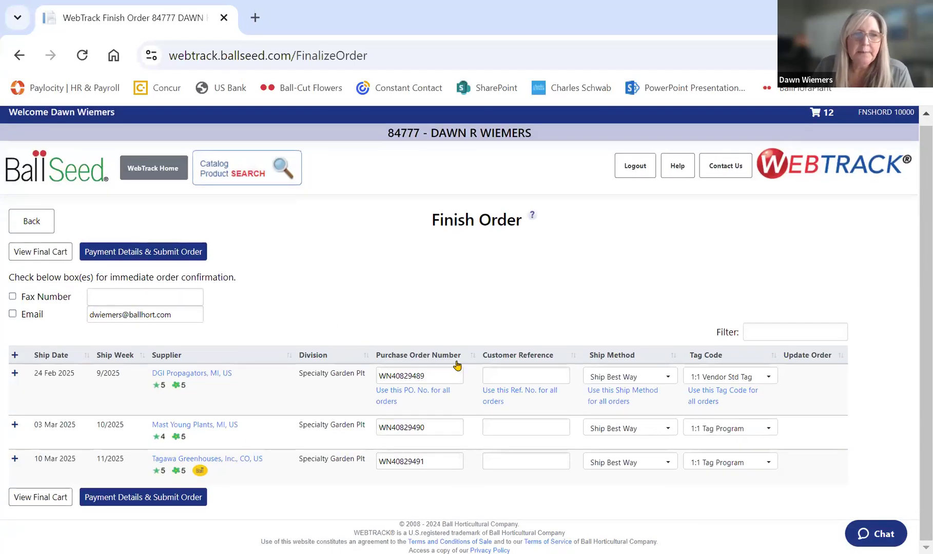
drag(433, 378, 361, 374)
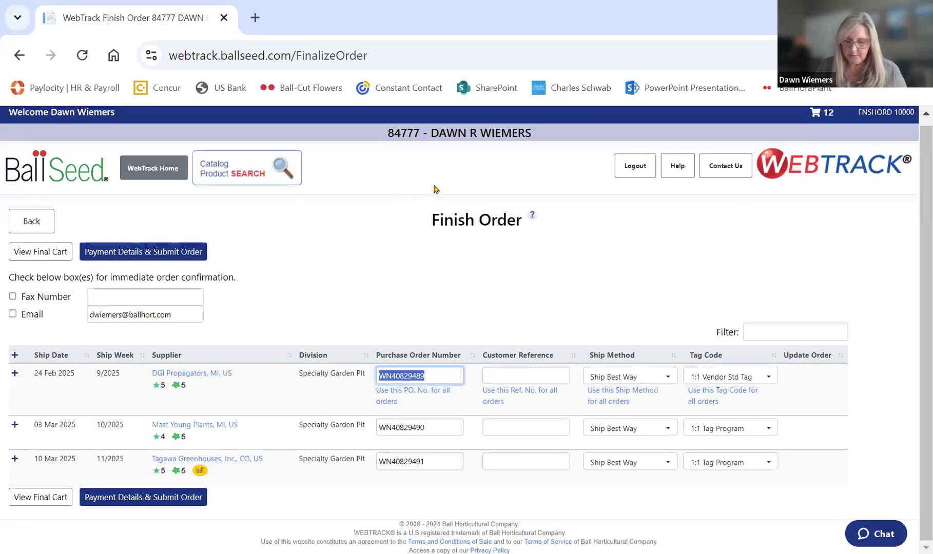
text(Annuals)
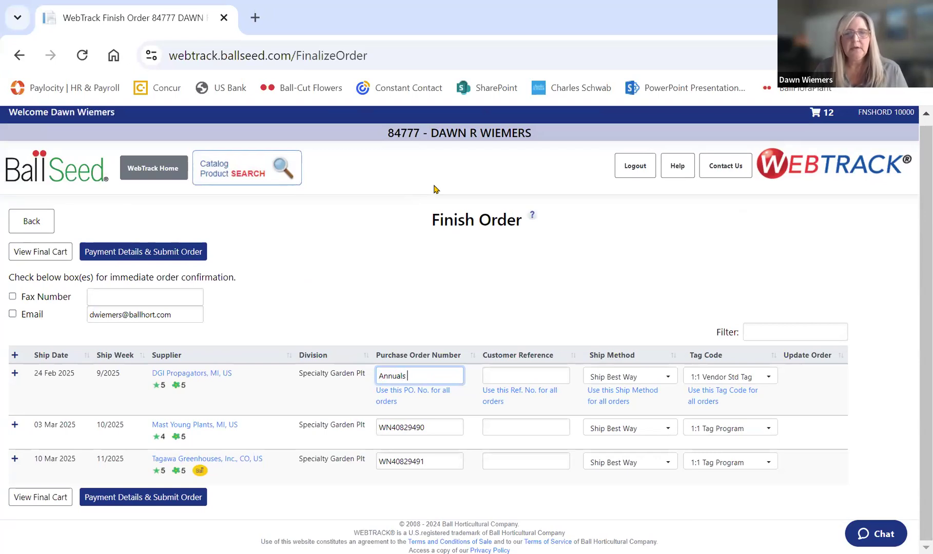
click(495, 377)
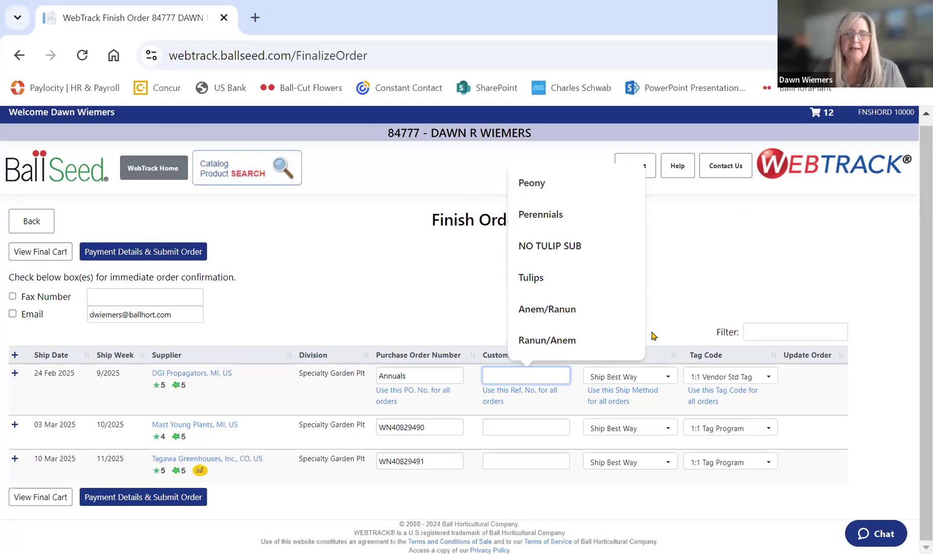
text(Cali)
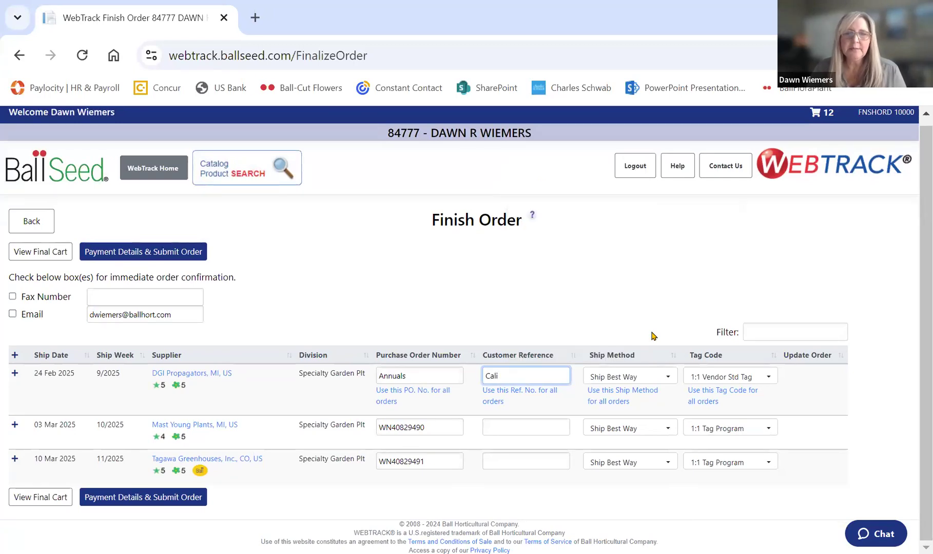
key(BackSpace)
key(BackSpace)
key(BackSpace)
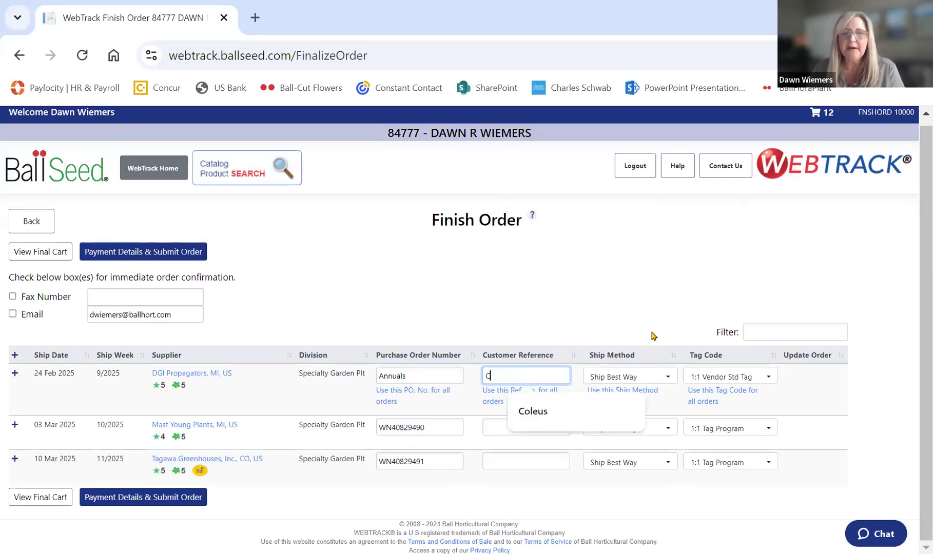
key(BackSpace)
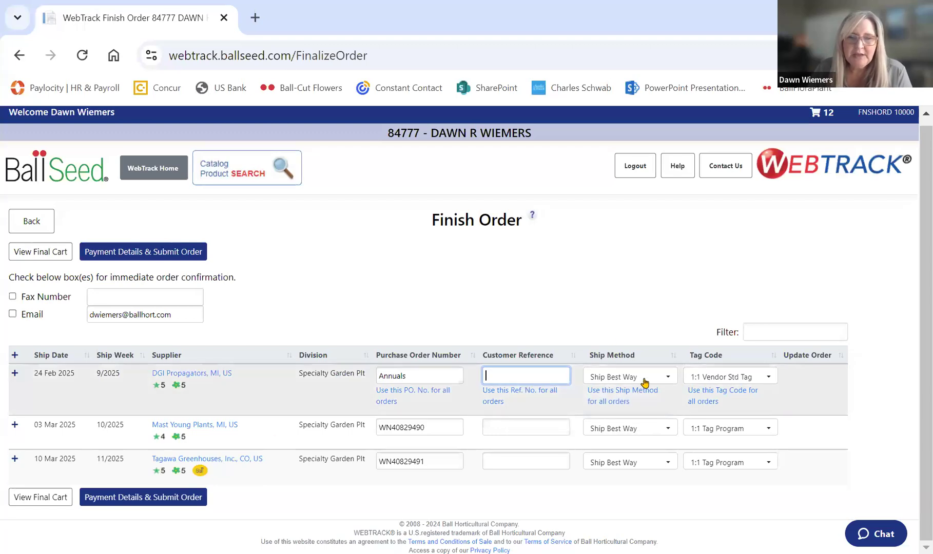
Review the tag code options for the DGI Propagators order, then expand its items and check whether their tags can be changed individually
click(770, 378)
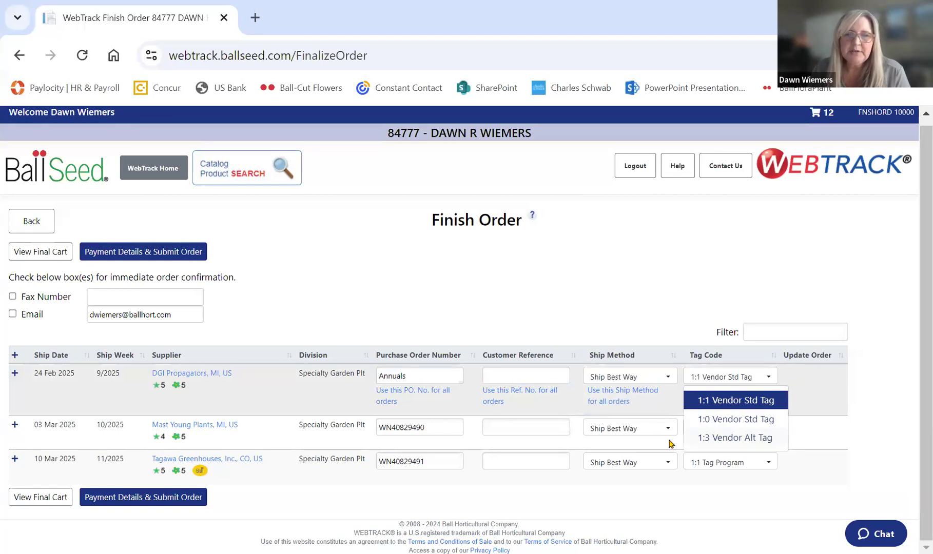
click(16, 377)
scroll(413, 365, down, 2)
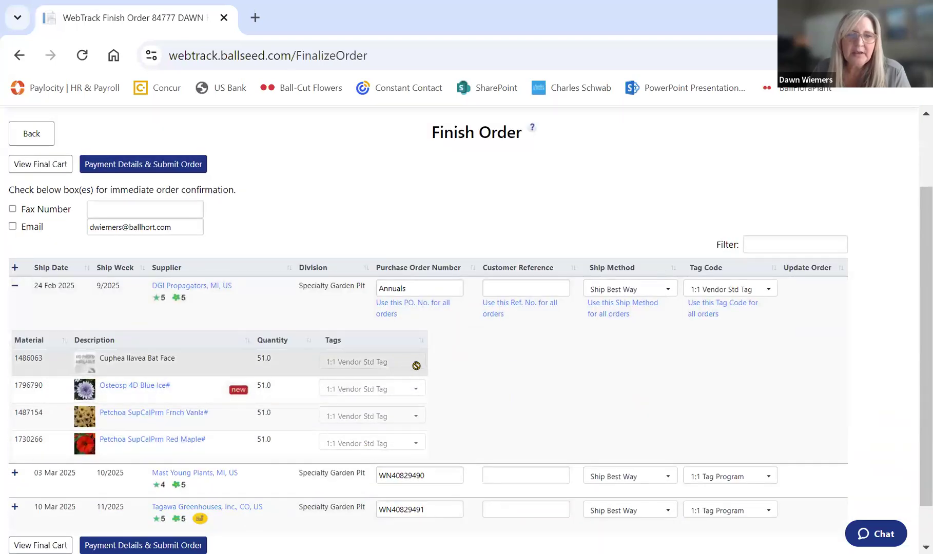
click(417, 365)
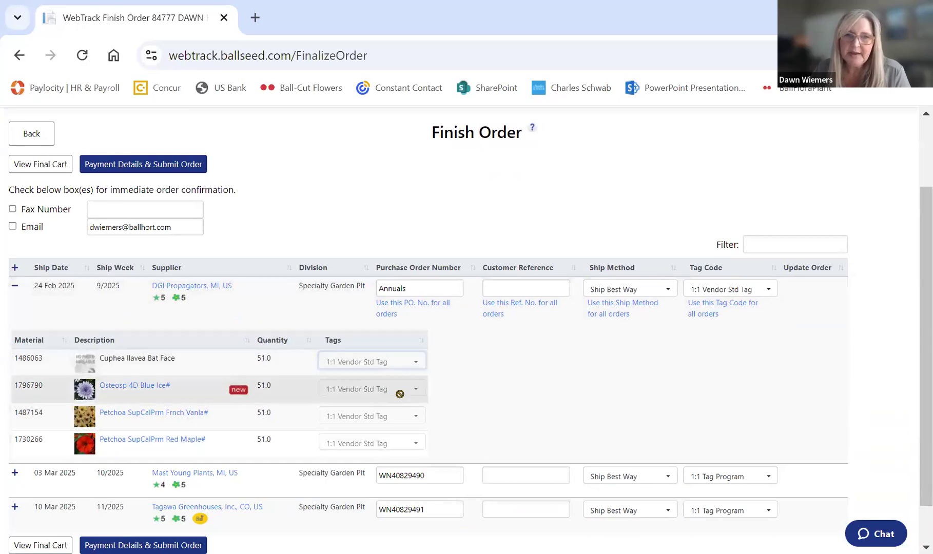
click(535, 366)
scroll(535, 365, down, 1)
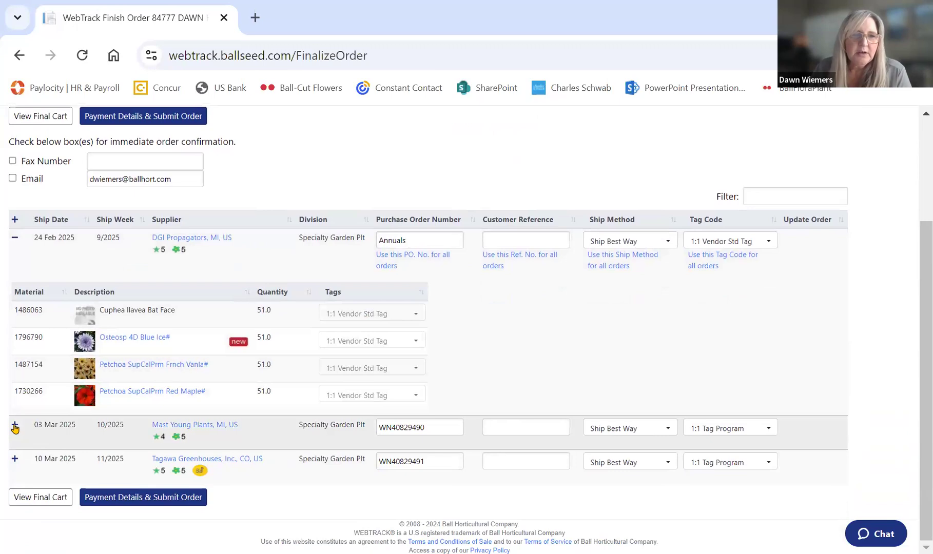
Expand the Mast Young Plants order's items and set the tags for PetVEG Bee's Knees to 1:5 Tag Program
click(15, 429)
scroll(406, 359, down, 3)
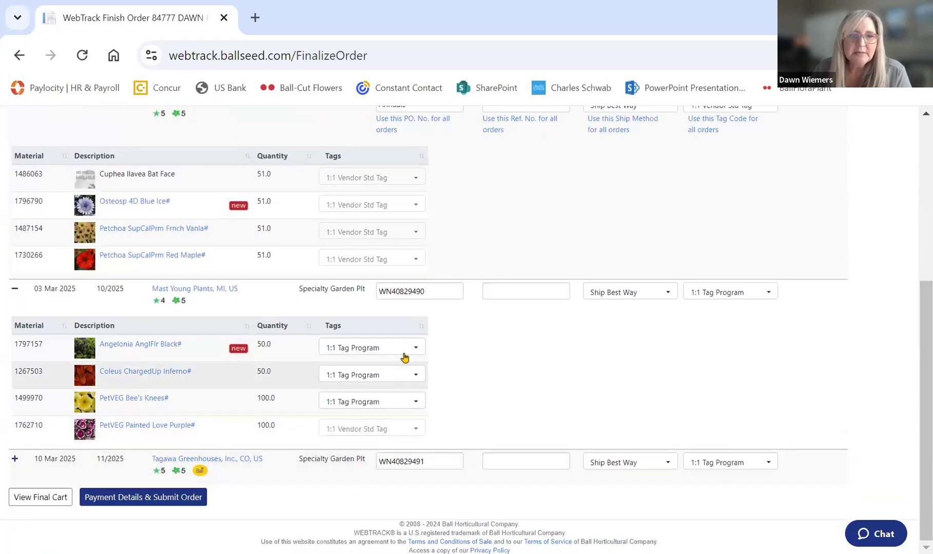
click(415, 350)
click(416, 350)
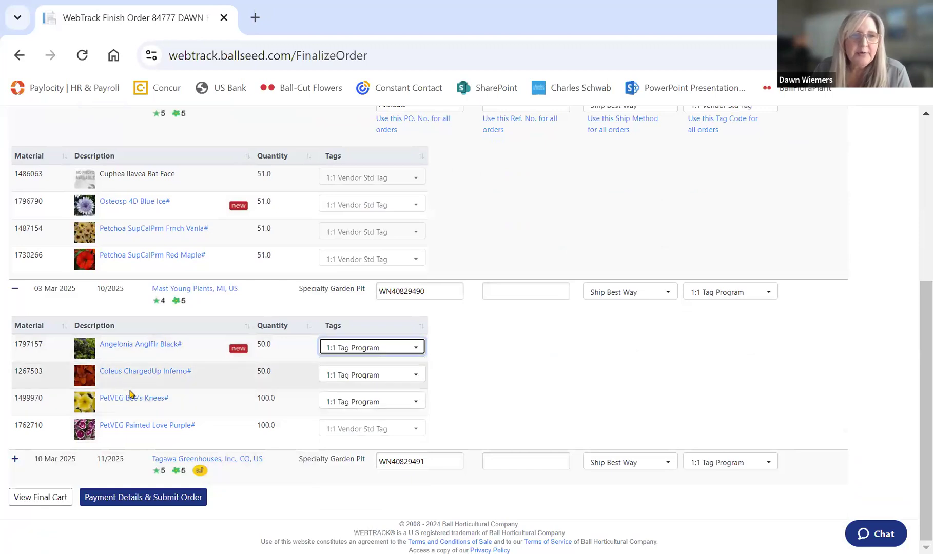
click(417, 401)
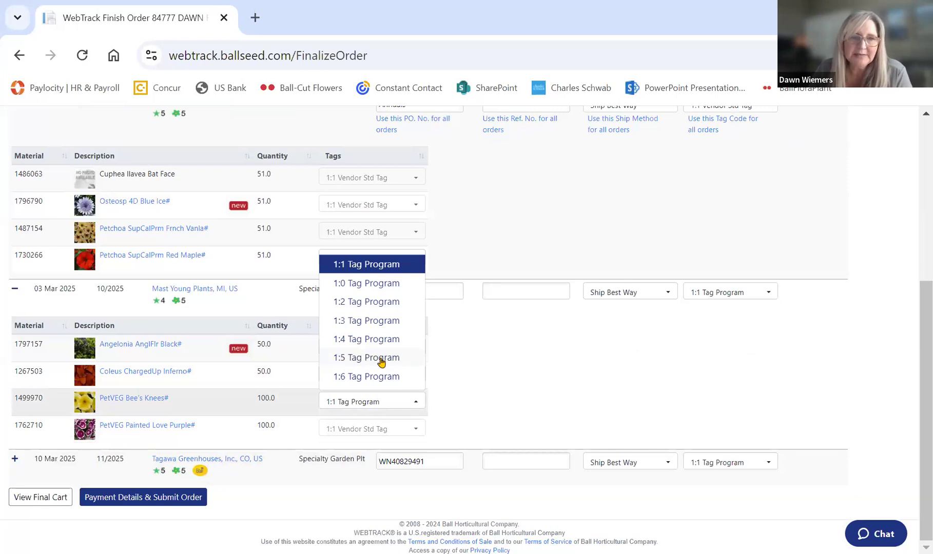
click(381, 358)
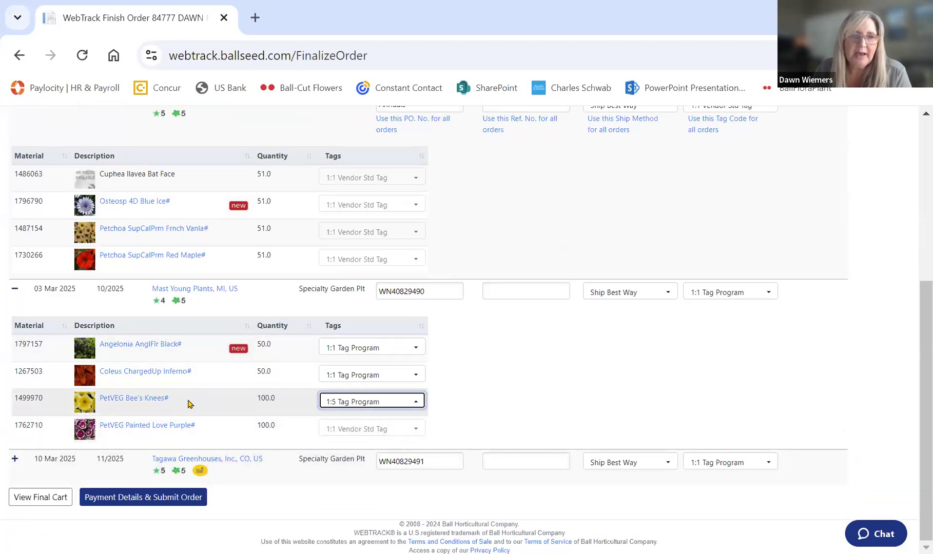
Set the tags for Coleus ChargedUp Inferno in the Mast Young Plants order to 1:2 Tag Program
click(420, 423)
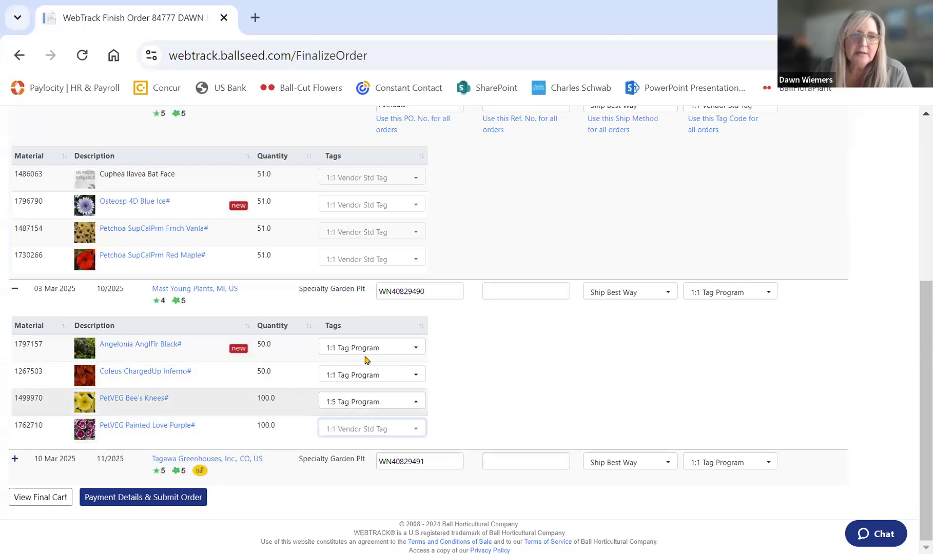
click(415, 374)
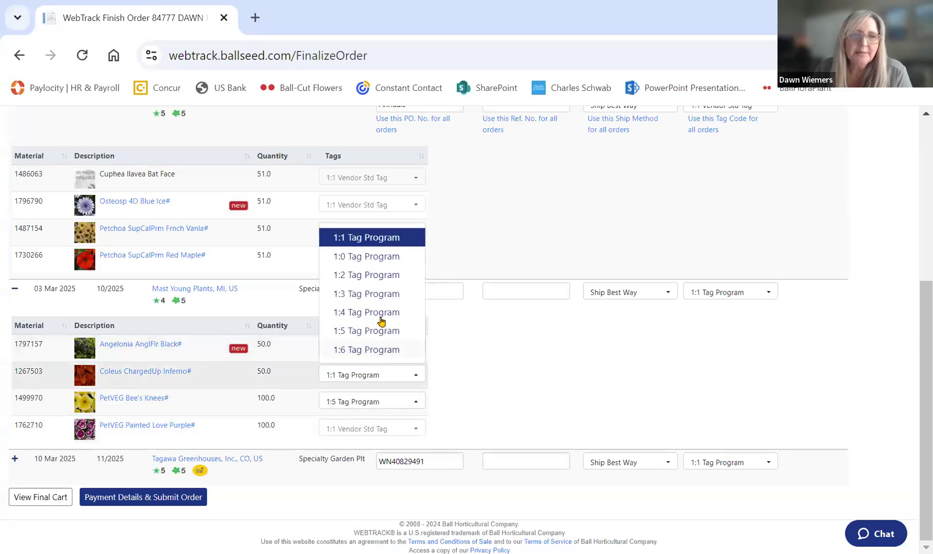
click(373, 277)
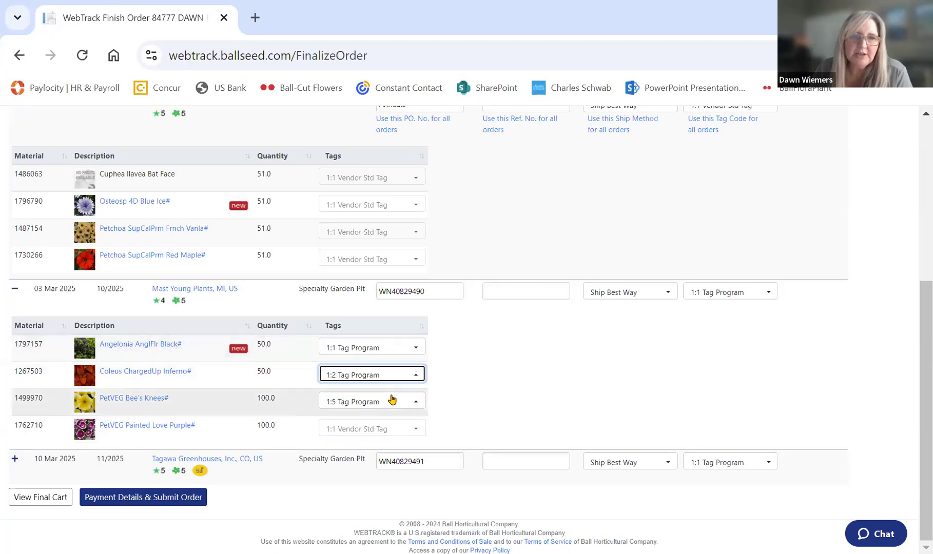
Check the Mast Young Plants order's tag code options, then expand the Tagawa Greenhouses order and review its items' tags
click(770, 294)
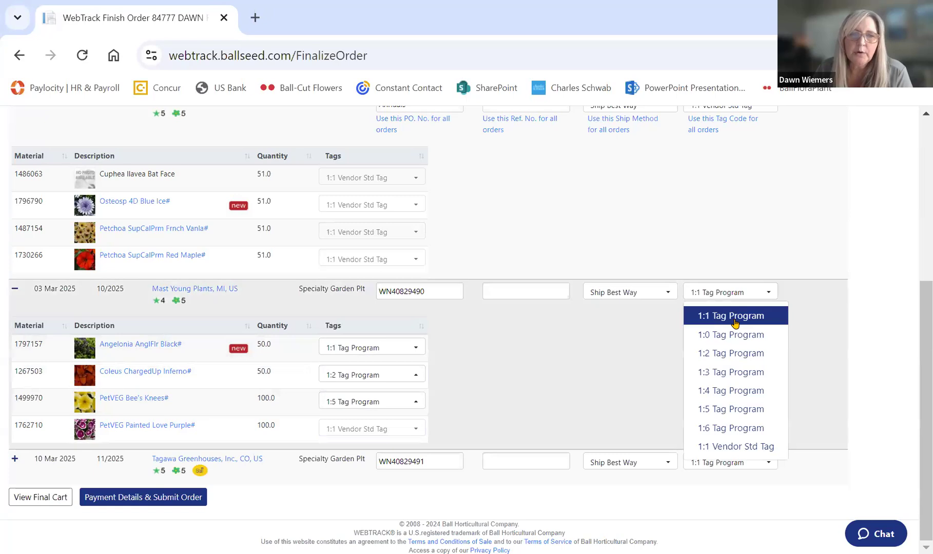
click(569, 377)
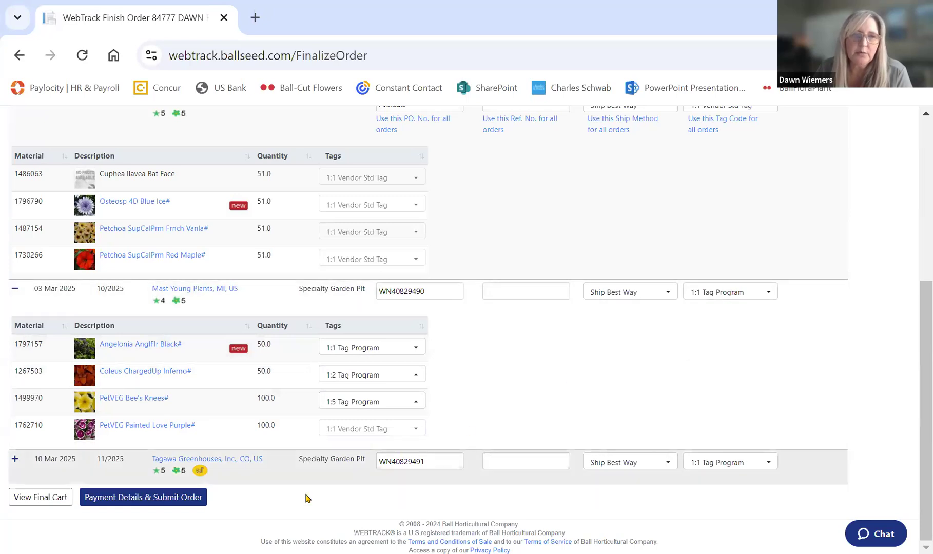
click(15, 459)
scroll(317, 450, down, 1)
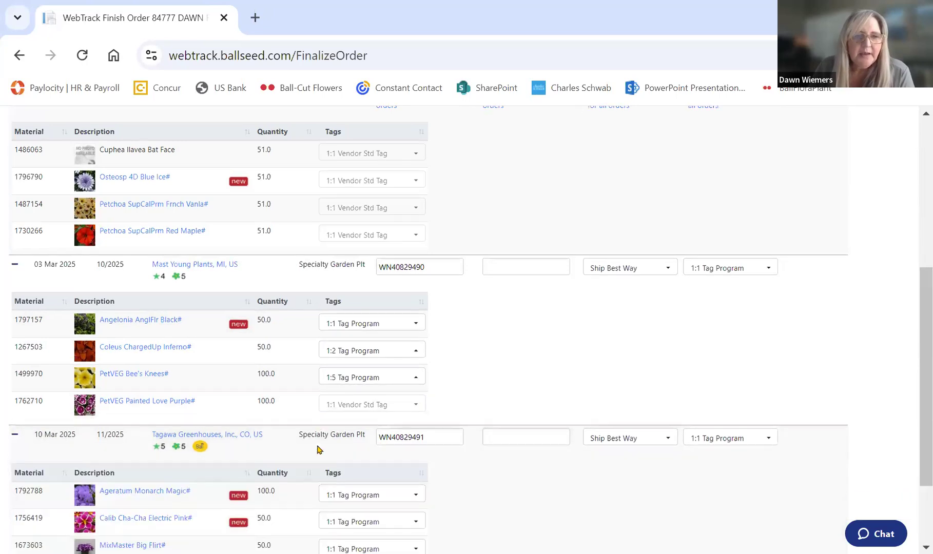
scroll(318, 449, down, 2)
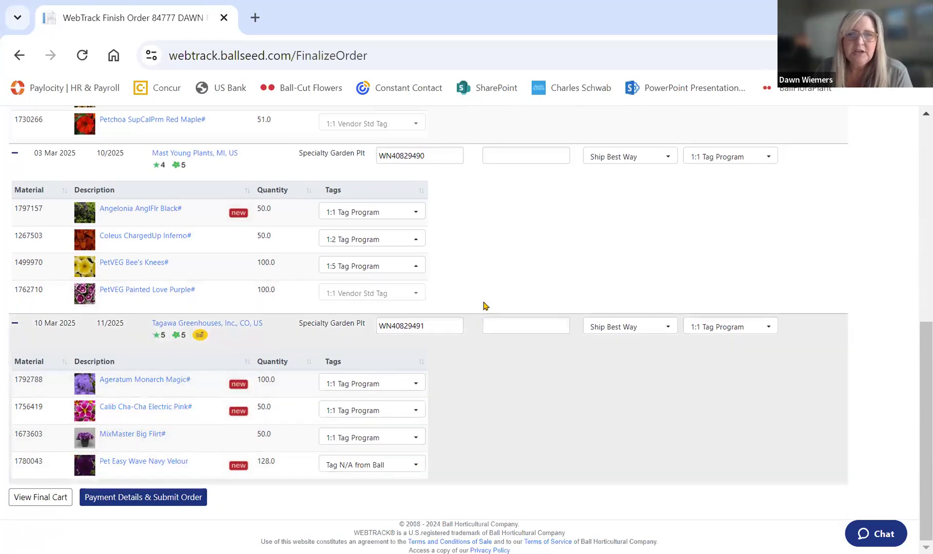
scroll(486, 306, up, 3)
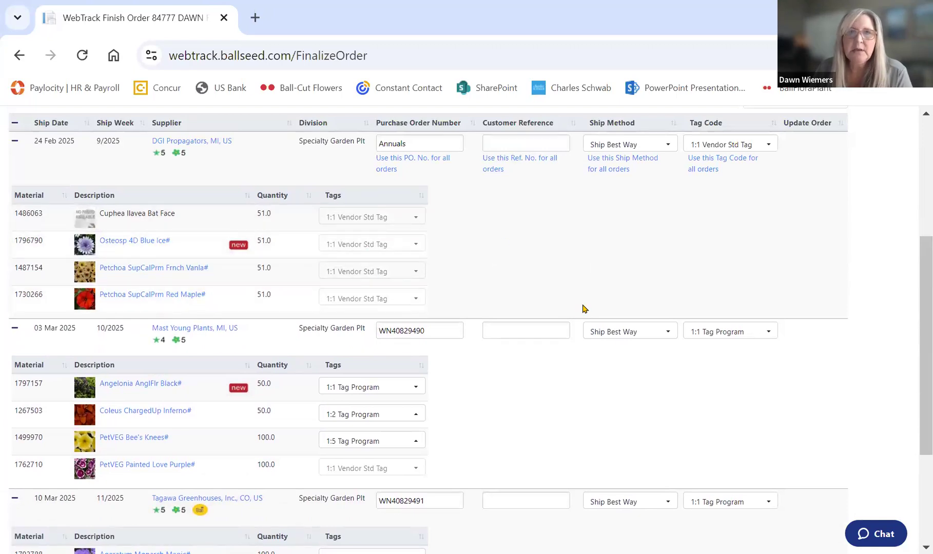
scroll(582, 309, up, 5)
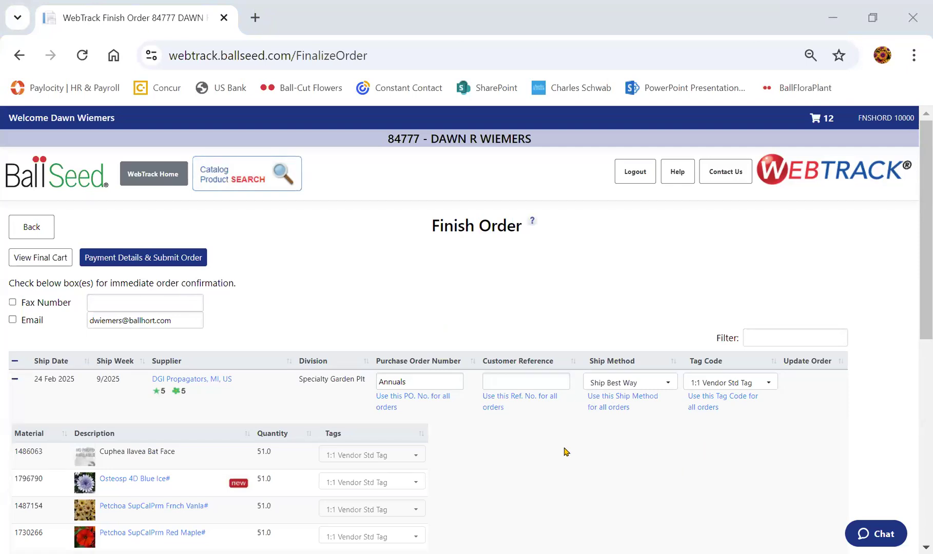
scroll(564, 452, down, 2)
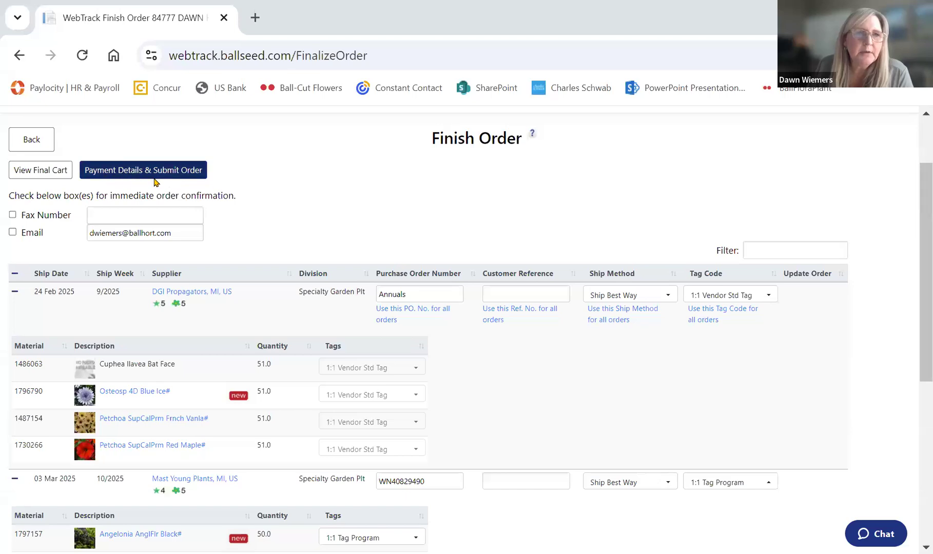
View the payment details for submitting the order, then cancel the payment and close them
click(126, 170)
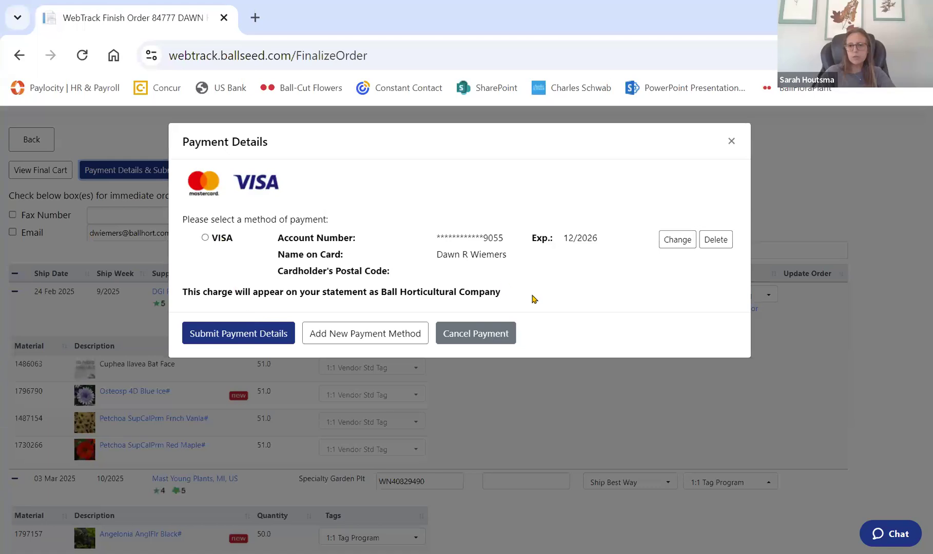
click(485, 333)
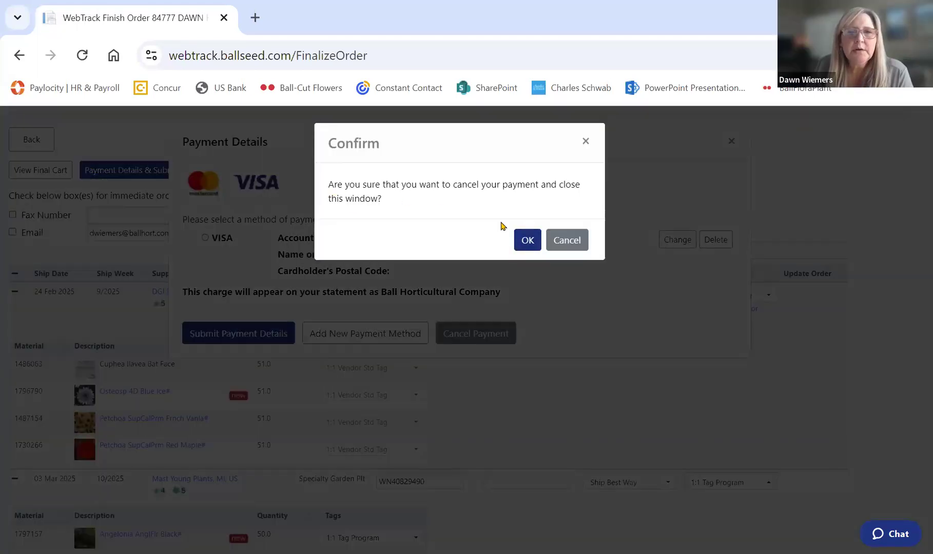
click(523, 241)
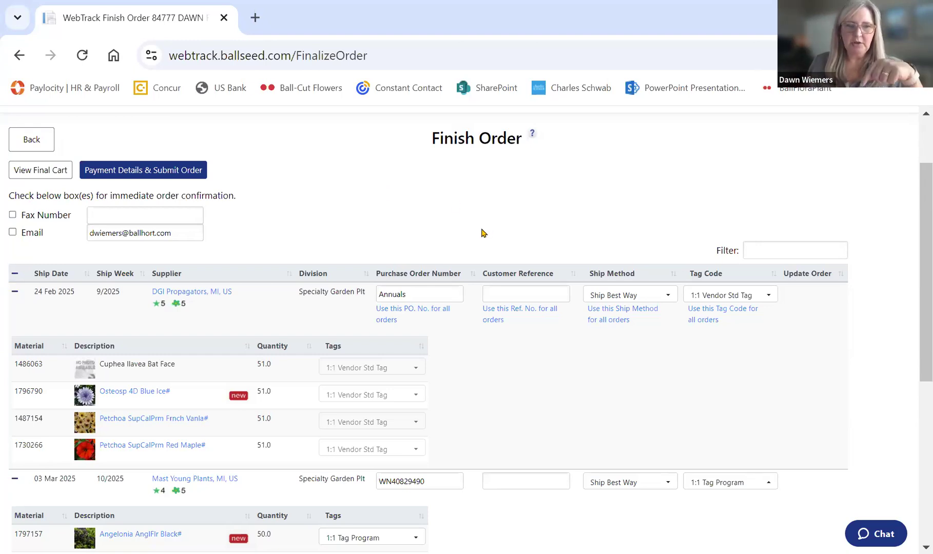
Return from finishing the order to the cart and show the pricing of its items
click(45, 140)
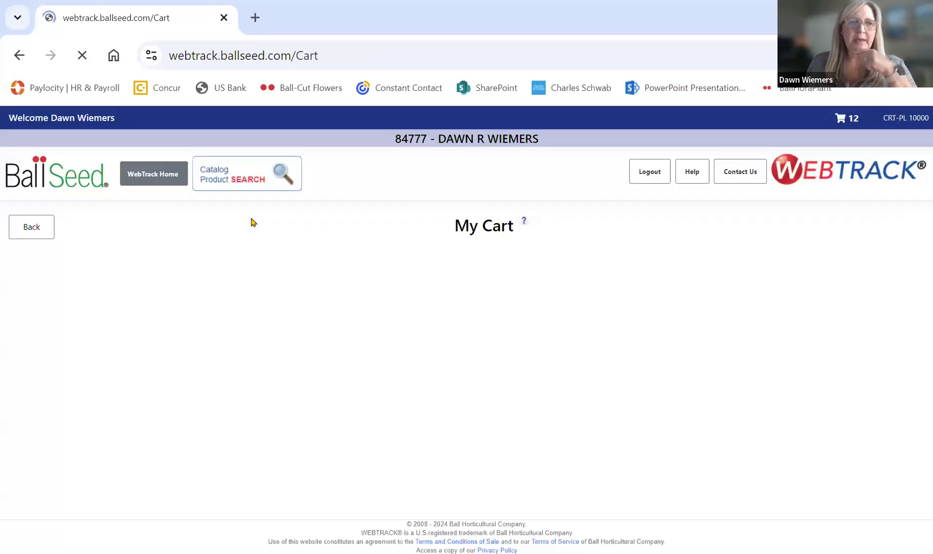
scroll(635, 303, down, 2)
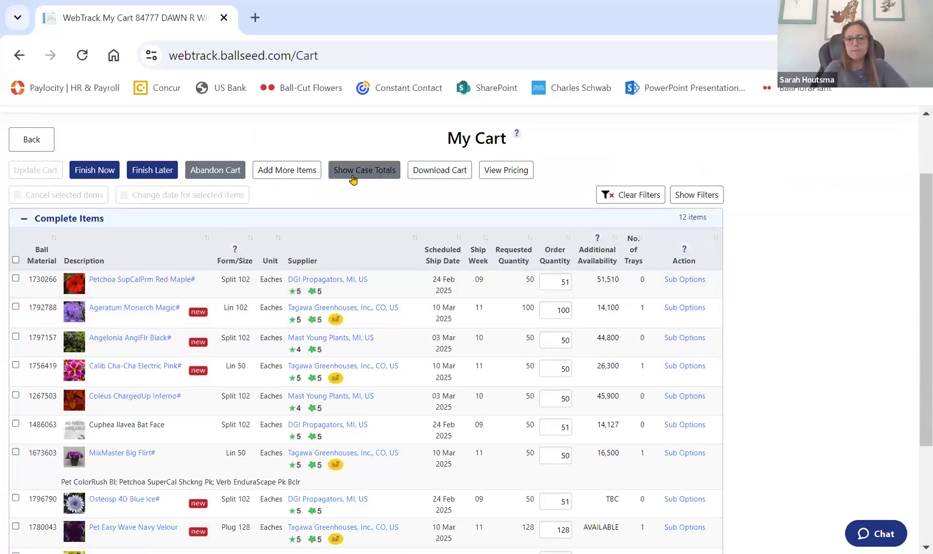
click(499, 174)
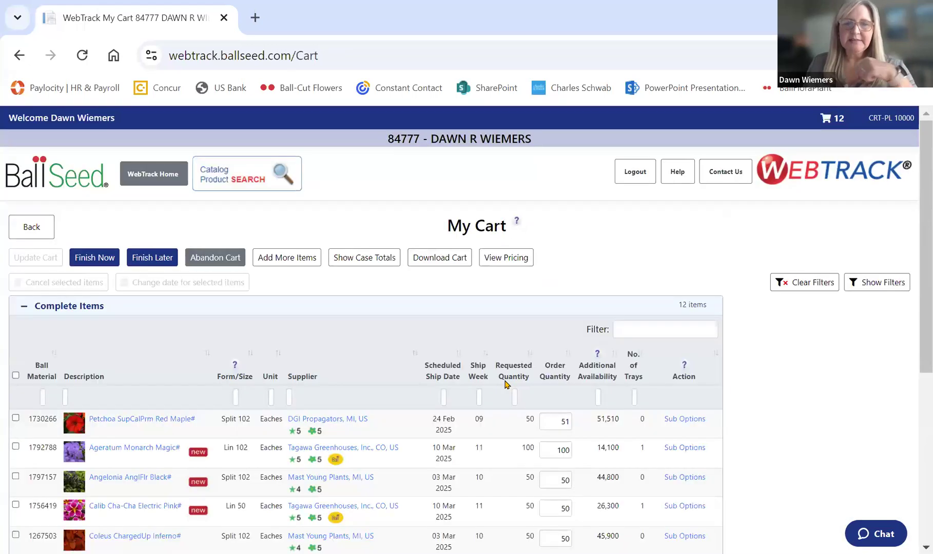
Examine the unit prices, royalties, tag prices, extended prices and order total in the cart
scroll(617, 390, down, 3)
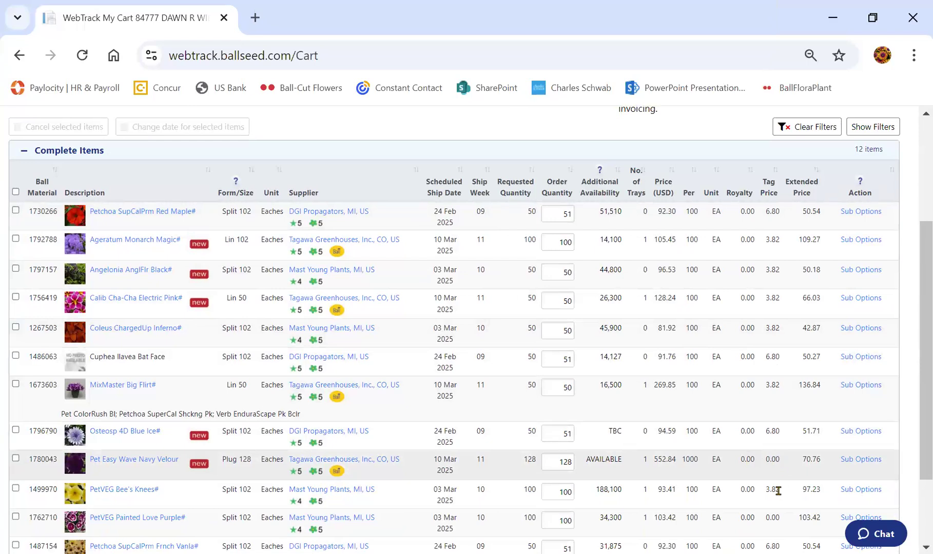
scroll(778, 491, down, 2)
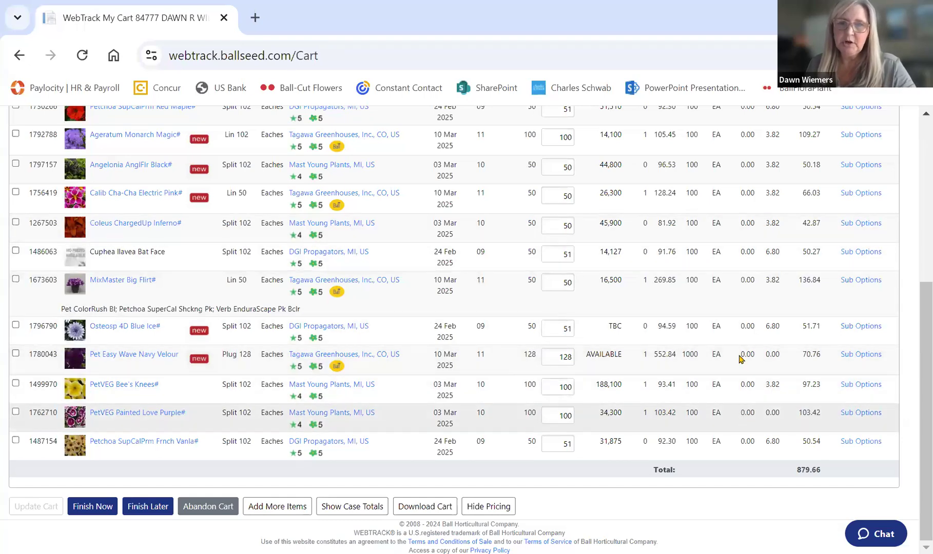
scroll(739, 339, up, 4)
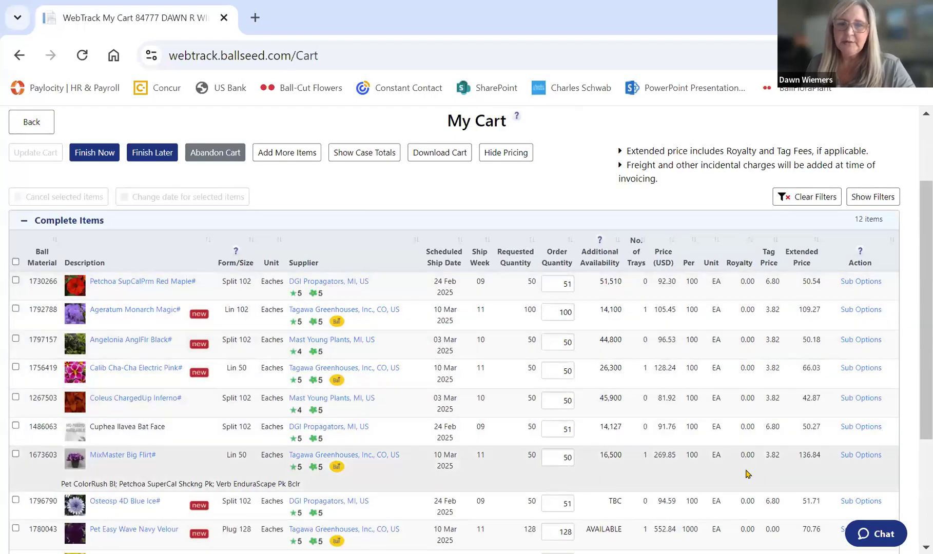
scroll(751, 500, down, 4)
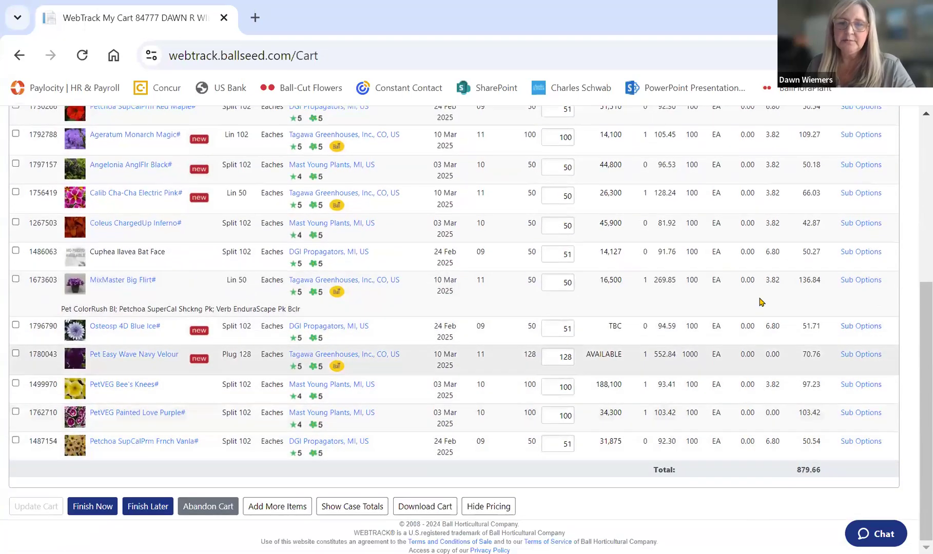
scroll(752, 212, up, 2)
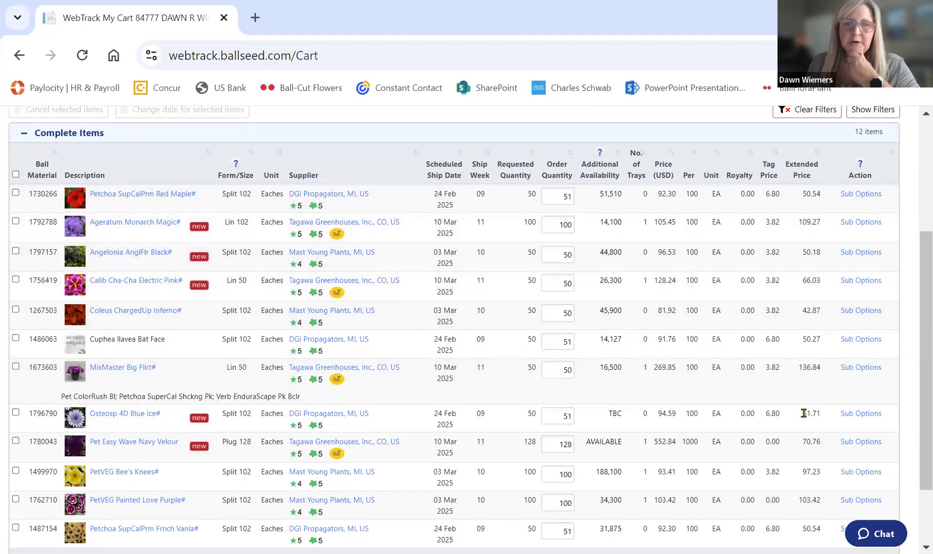
scroll(806, 415, down, 2)
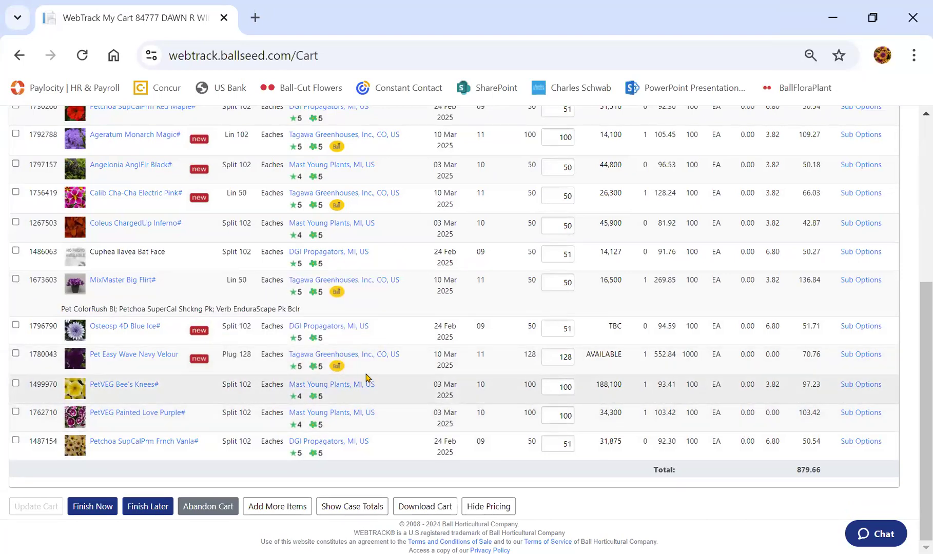
scroll(366, 378, up, 2)
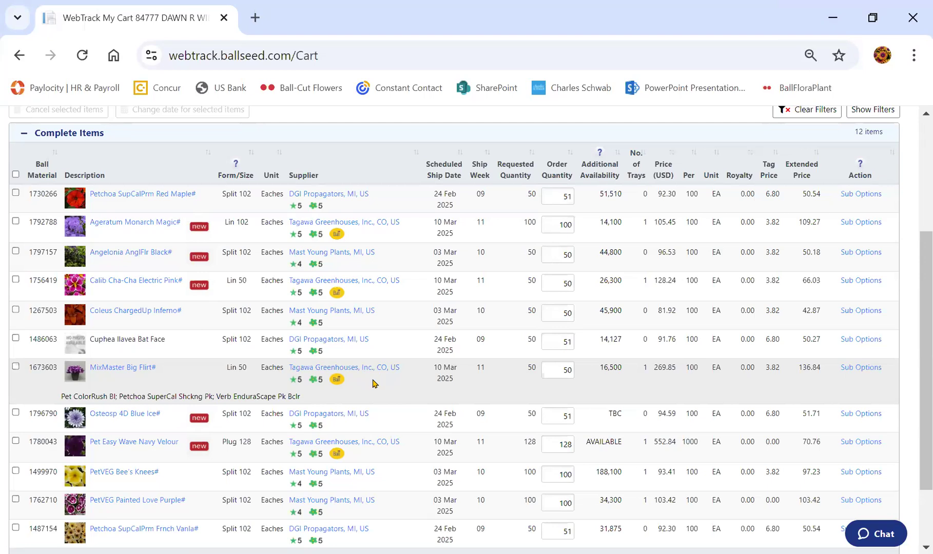
scroll(373, 383, up, 2)
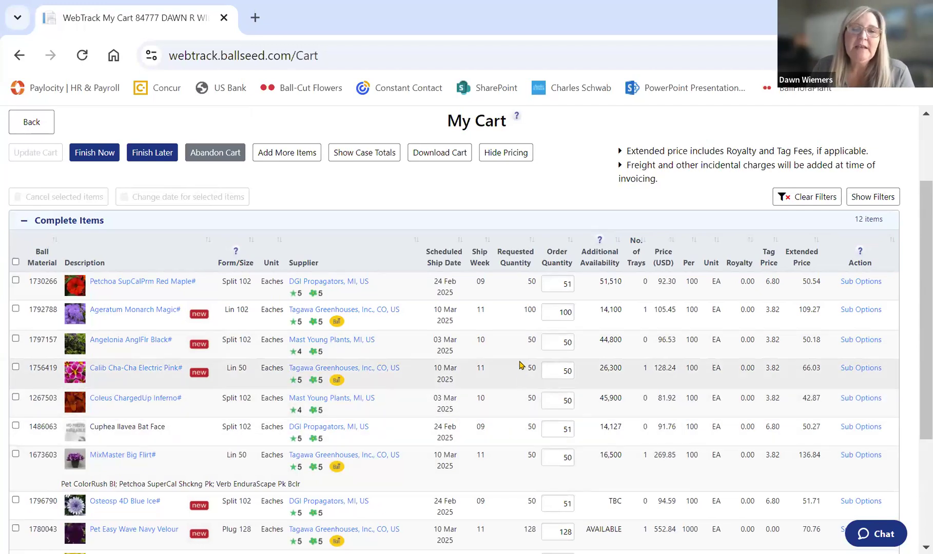
scroll(520, 365, down, 1)
scroll(520, 365, up, 1)
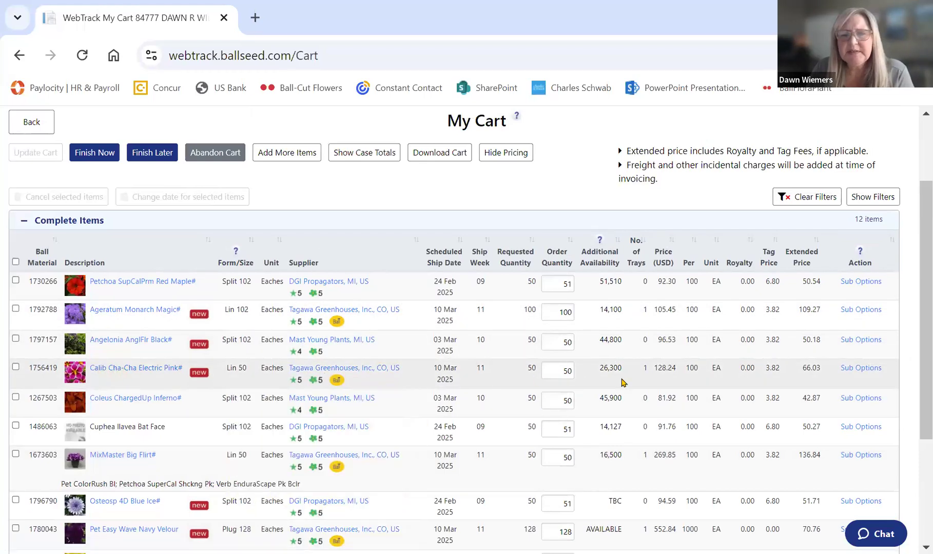
Cancel the Calib Cha-Cha Electric Pink item in the cart and confirm the cancellation
click(16, 368)
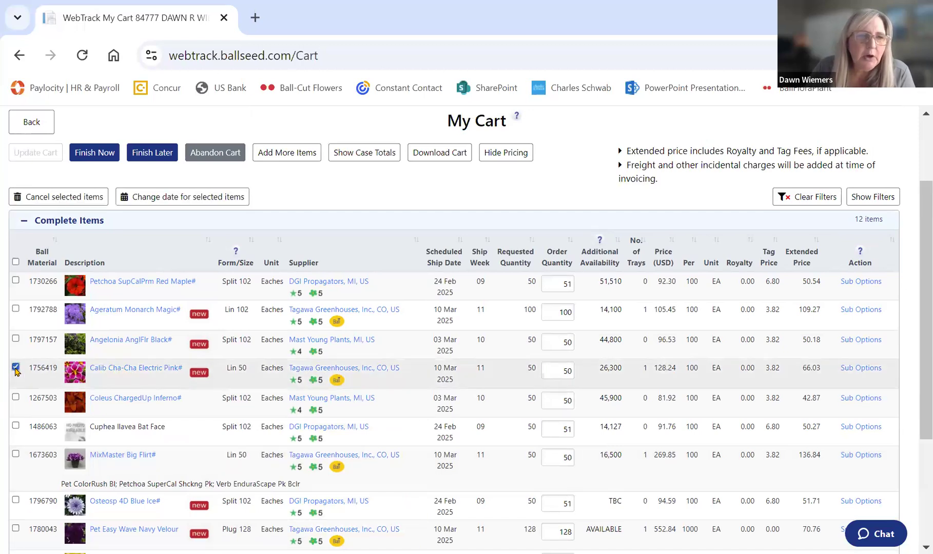
click(57, 197)
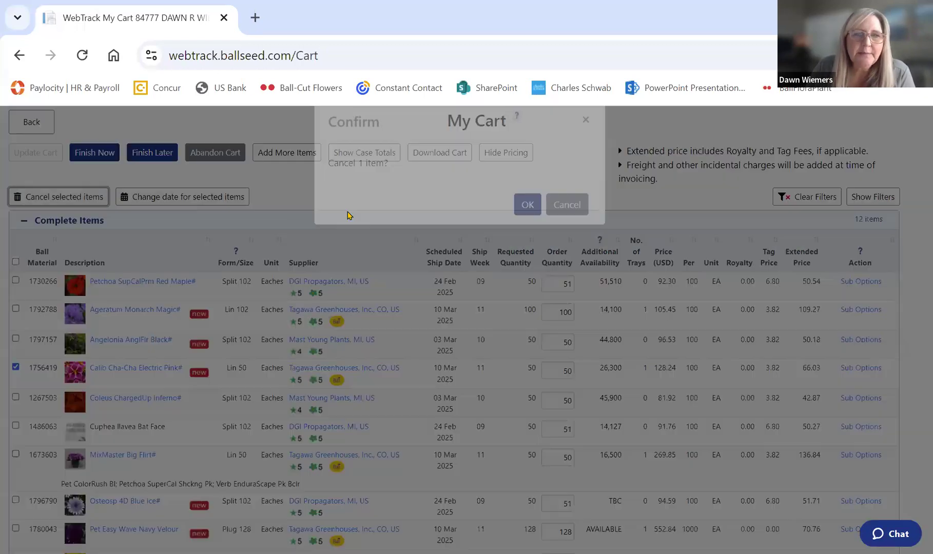
click(528, 228)
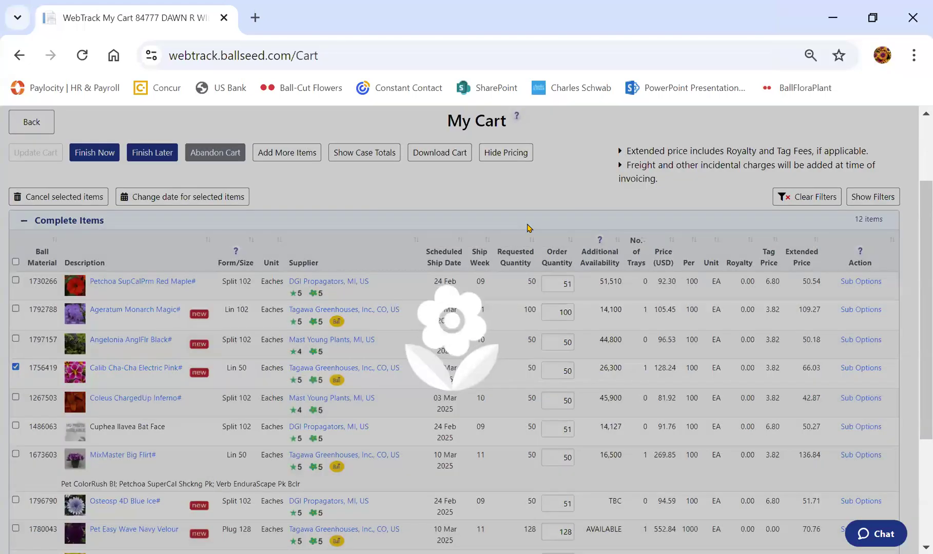
Sort the complete cart items by supplier in ascending order and look through the regrouped list
scroll(468, 438, down, 4)
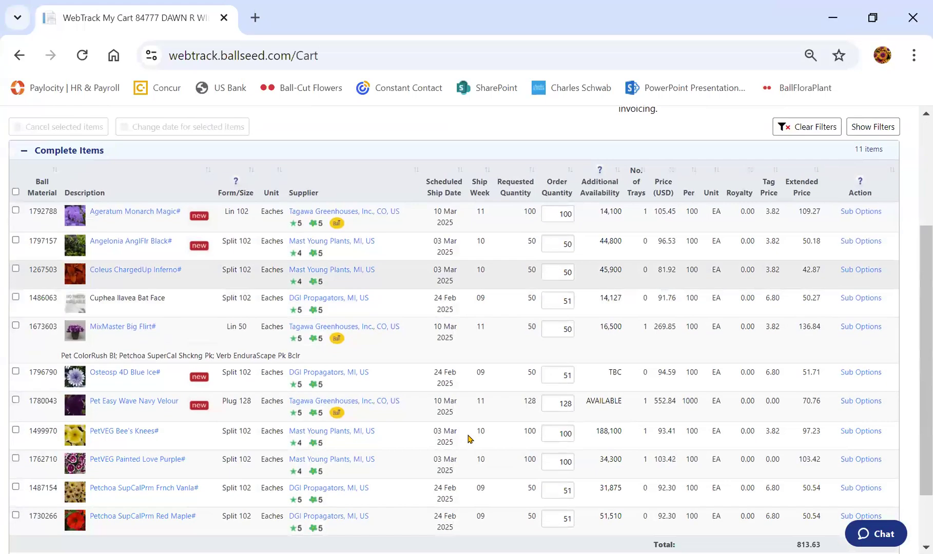
scroll(408, 391, up, 2)
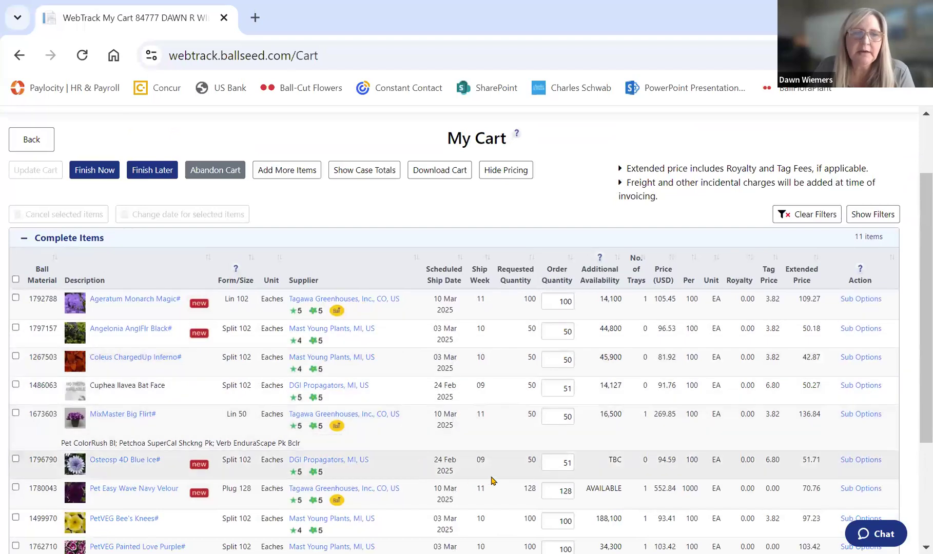
scroll(431, 462, down, 3)
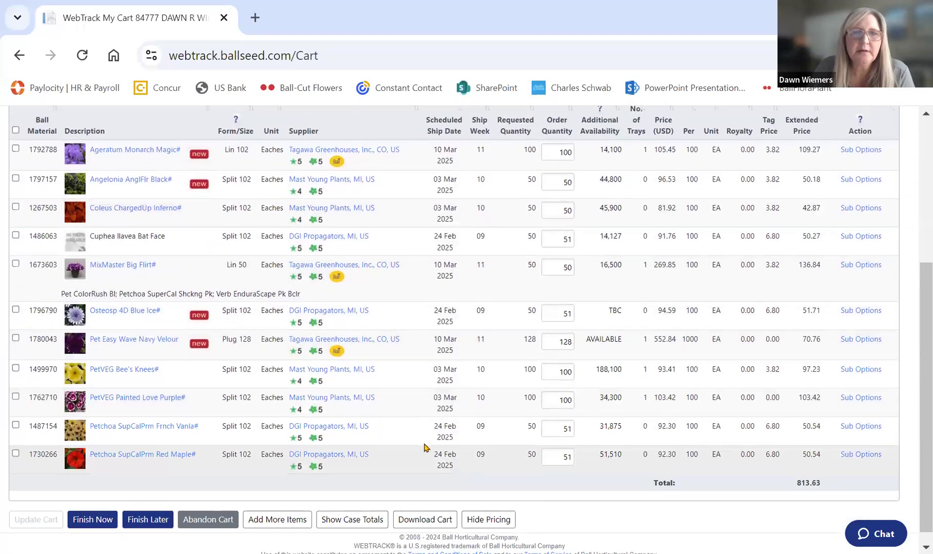
scroll(425, 448, up, 2)
click(417, 184)
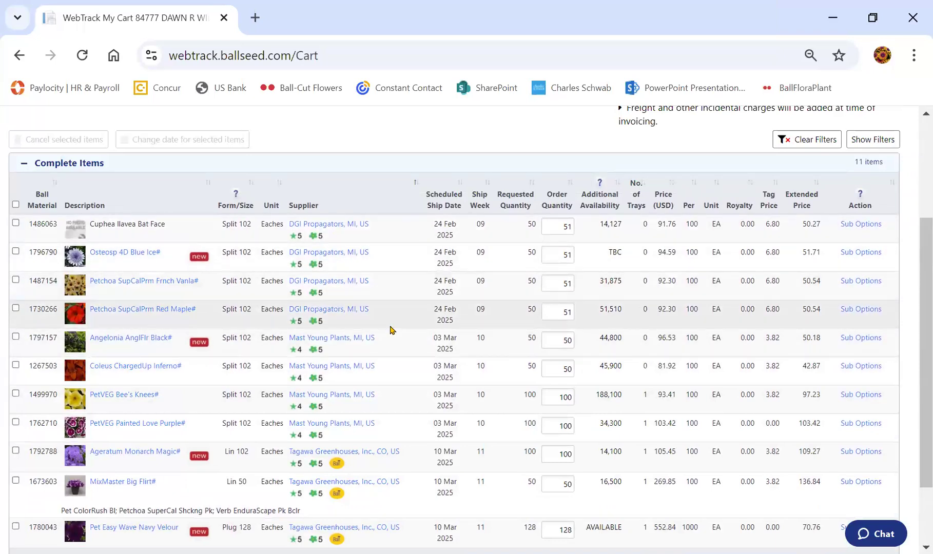
scroll(580, 421, down, 2)
scroll(580, 420, up, 2)
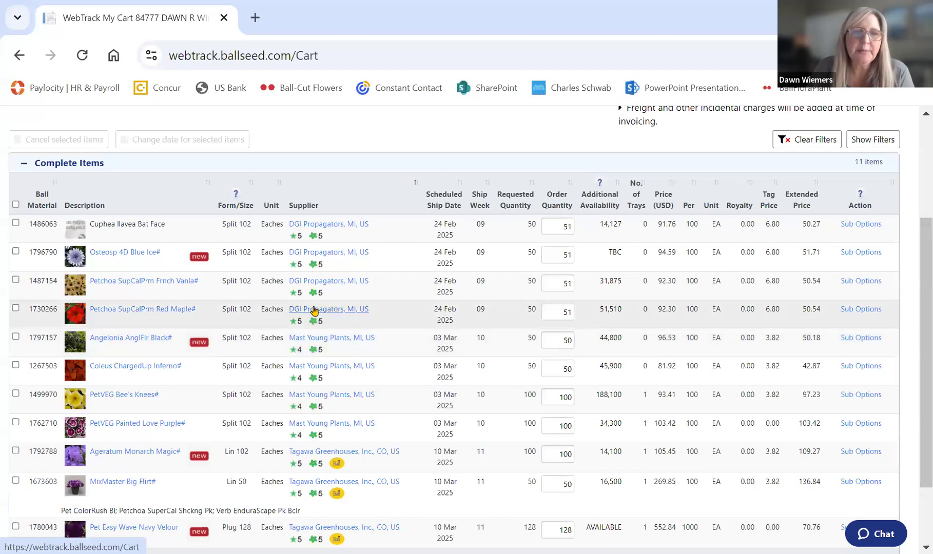
View the plant information for Petchoa SupCalPrm Frnch Vanla, then open the SuperCal Premium Autumn Spice Mix from its other varieties
click(165, 283)
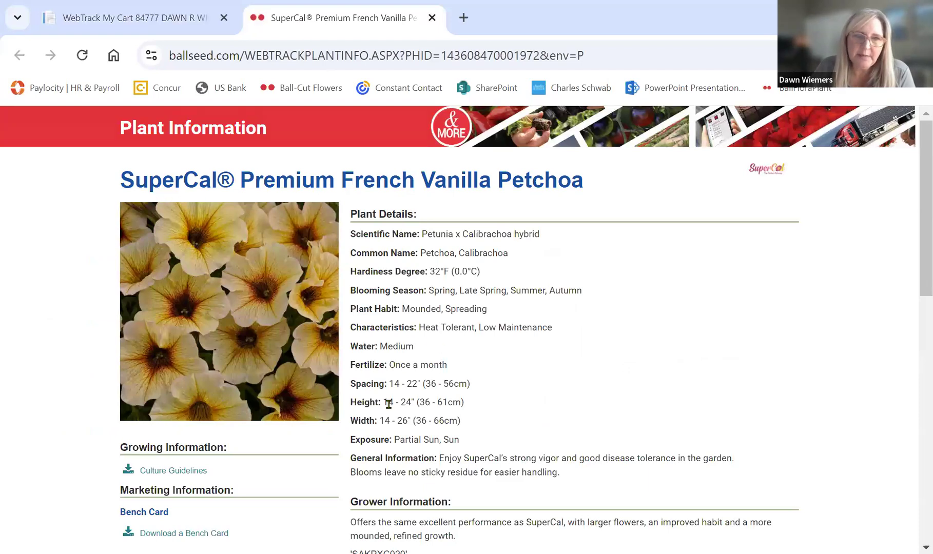
scroll(455, 352, down, 3)
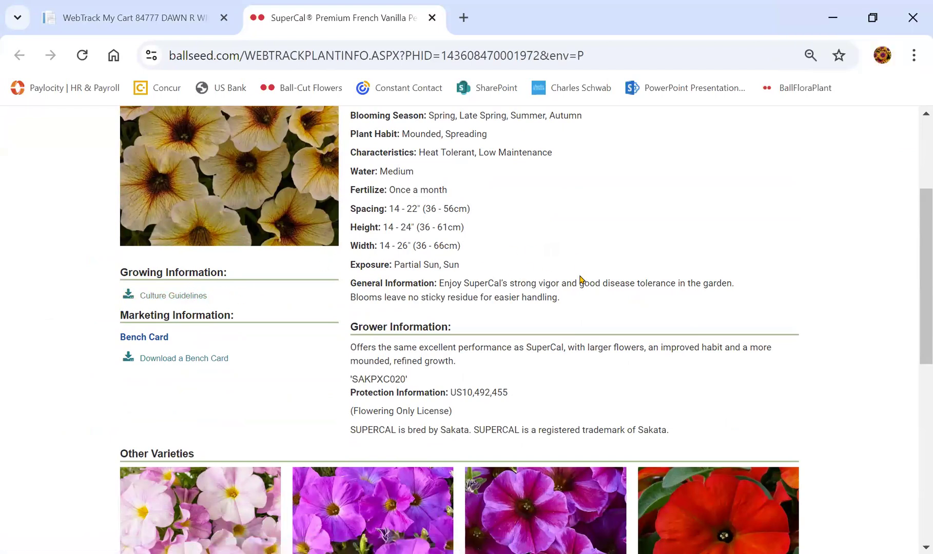
scroll(581, 279, down, 5)
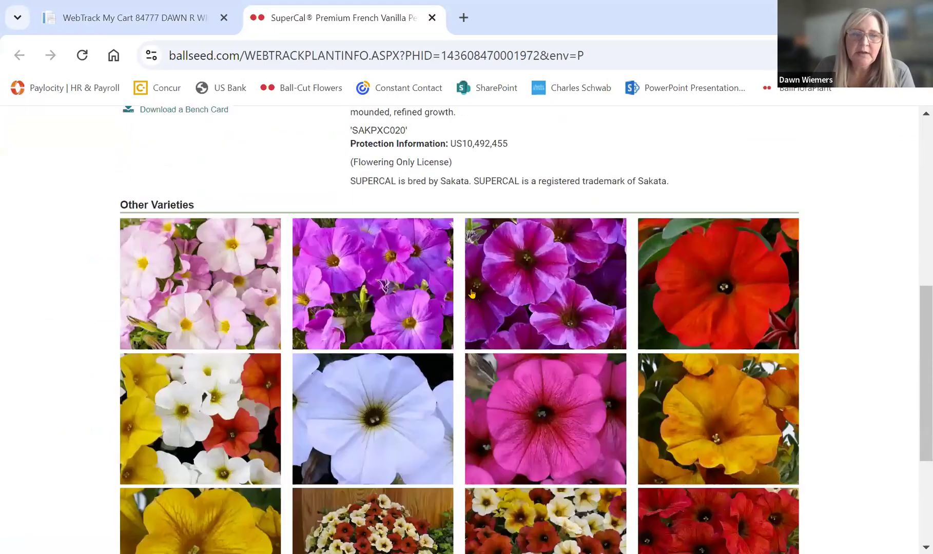
scroll(562, 482, down, 3)
scroll(563, 482, down, 1)
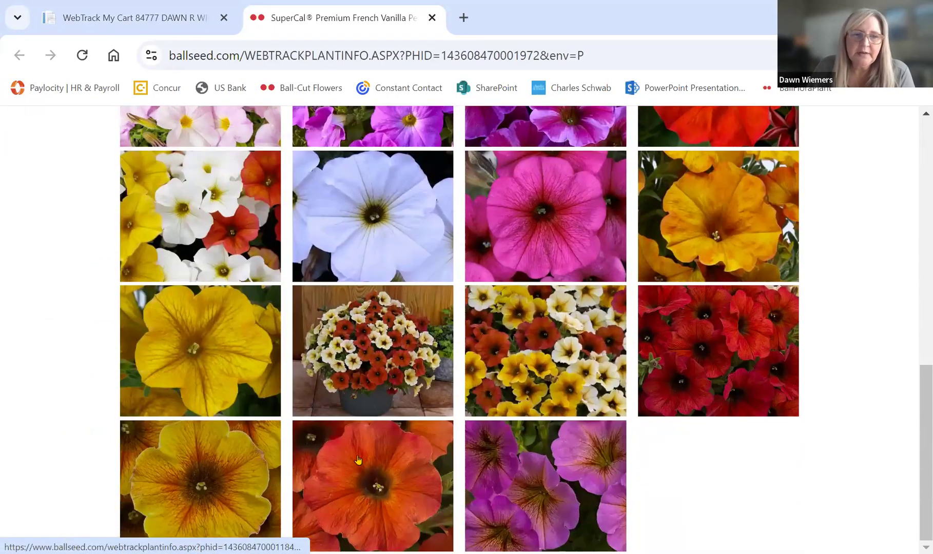
click(338, 390)
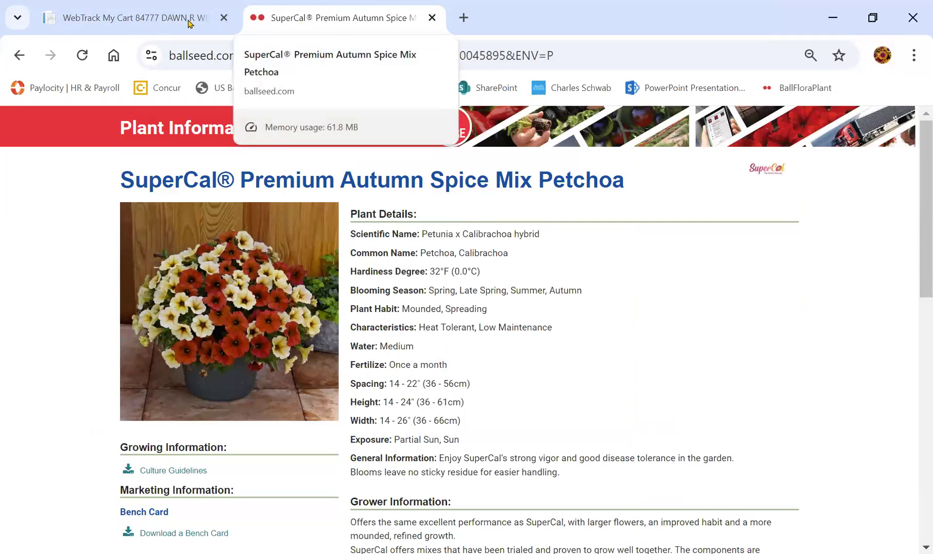
Return to the cart and close the SuperCal Premium Autumn Spice Mix plant information page
click(133, 24)
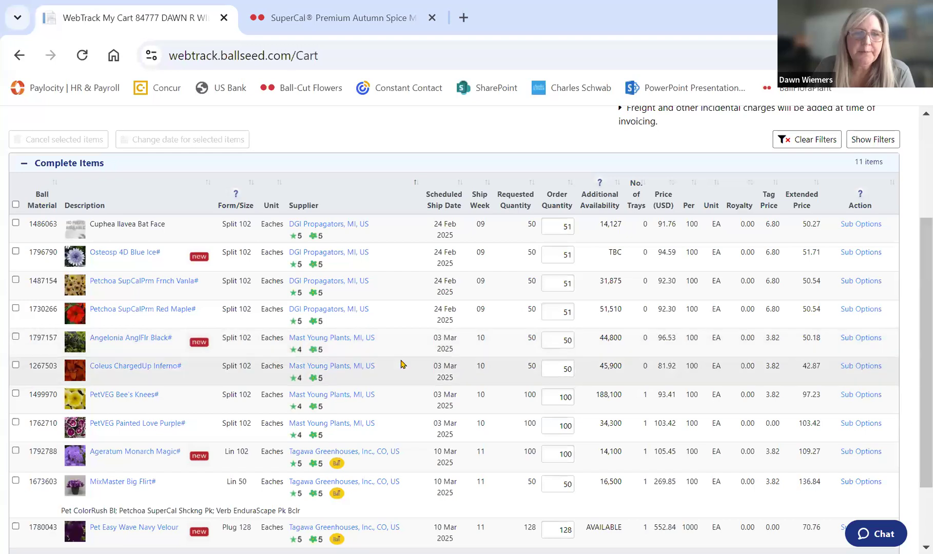
click(306, 20)
click(190, 27)
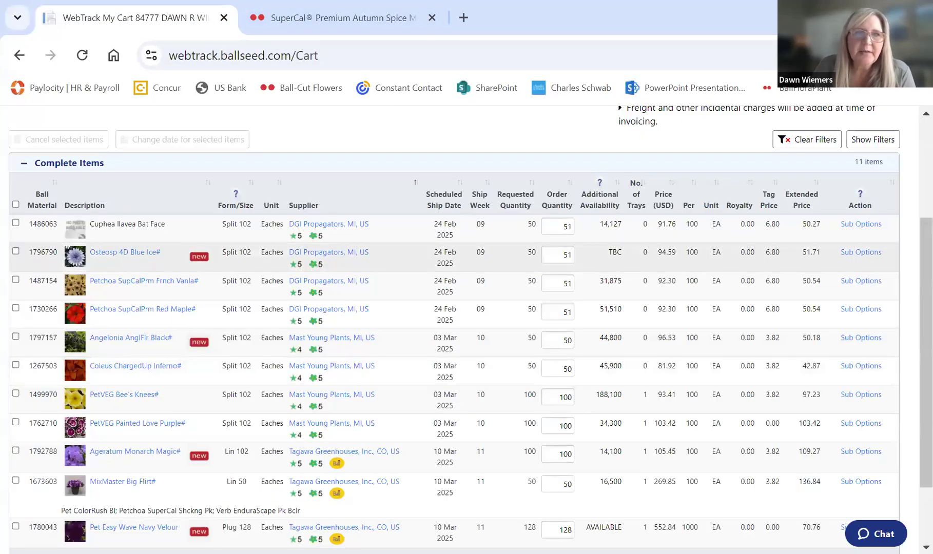
click(432, 17)
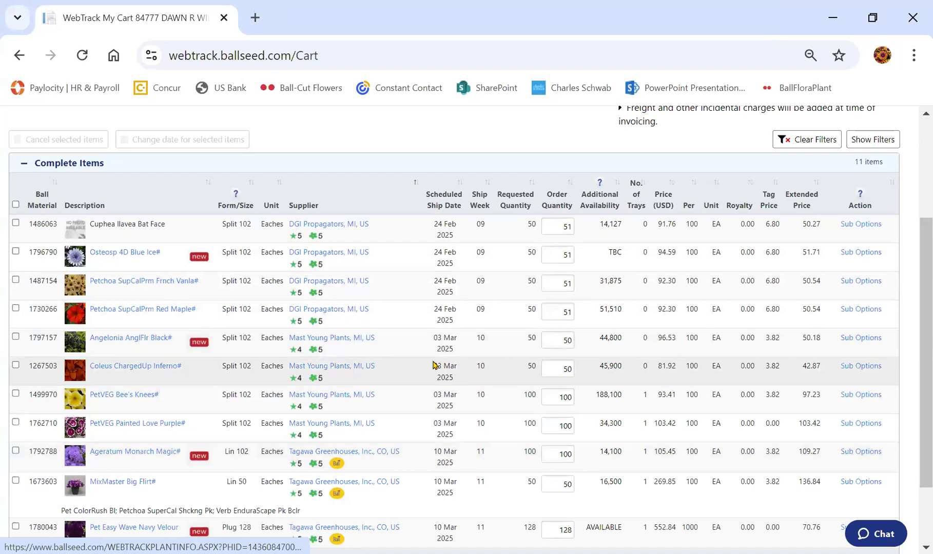
scroll(109, 304, up, 2)
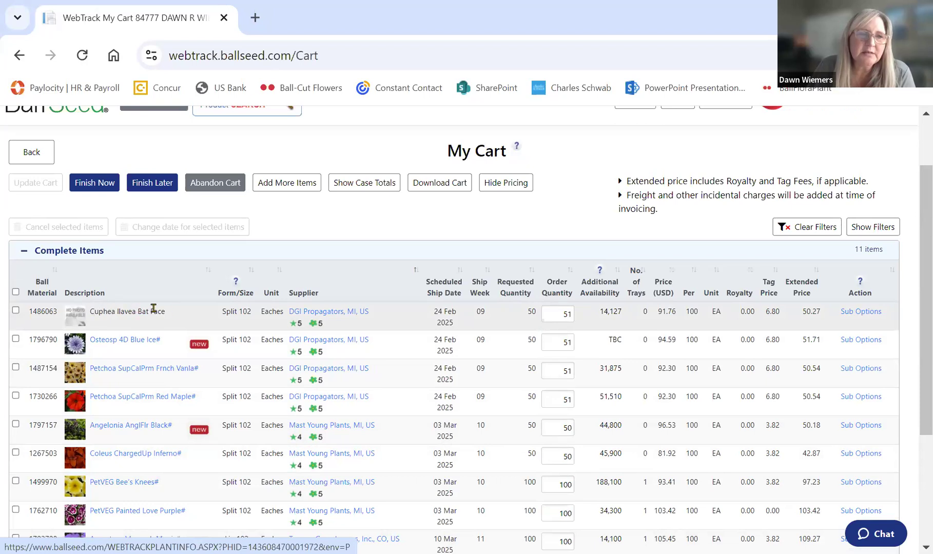
scroll(470, 411, down, 2)
scroll(470, 411, down, 2)
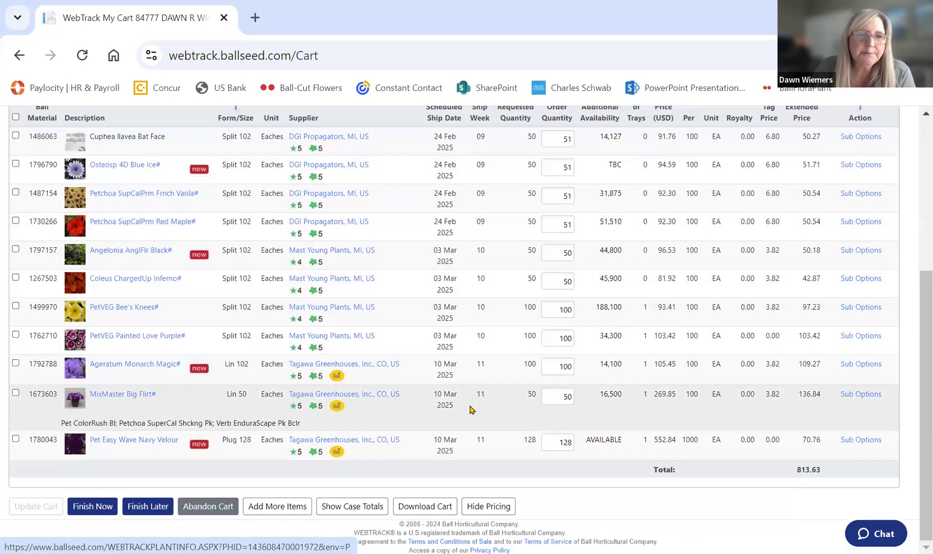
scroll(471, 410, up, 4)
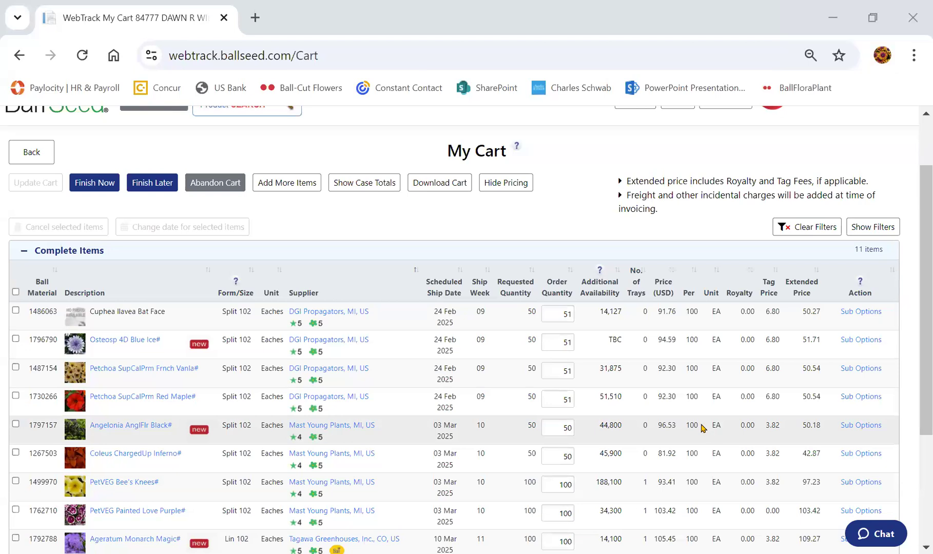
scroll(703, 428, down, 2)
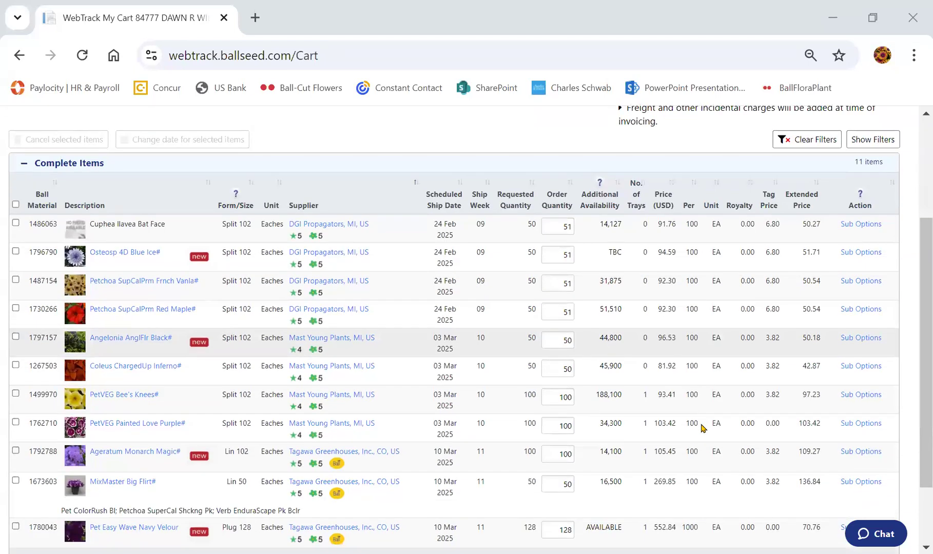